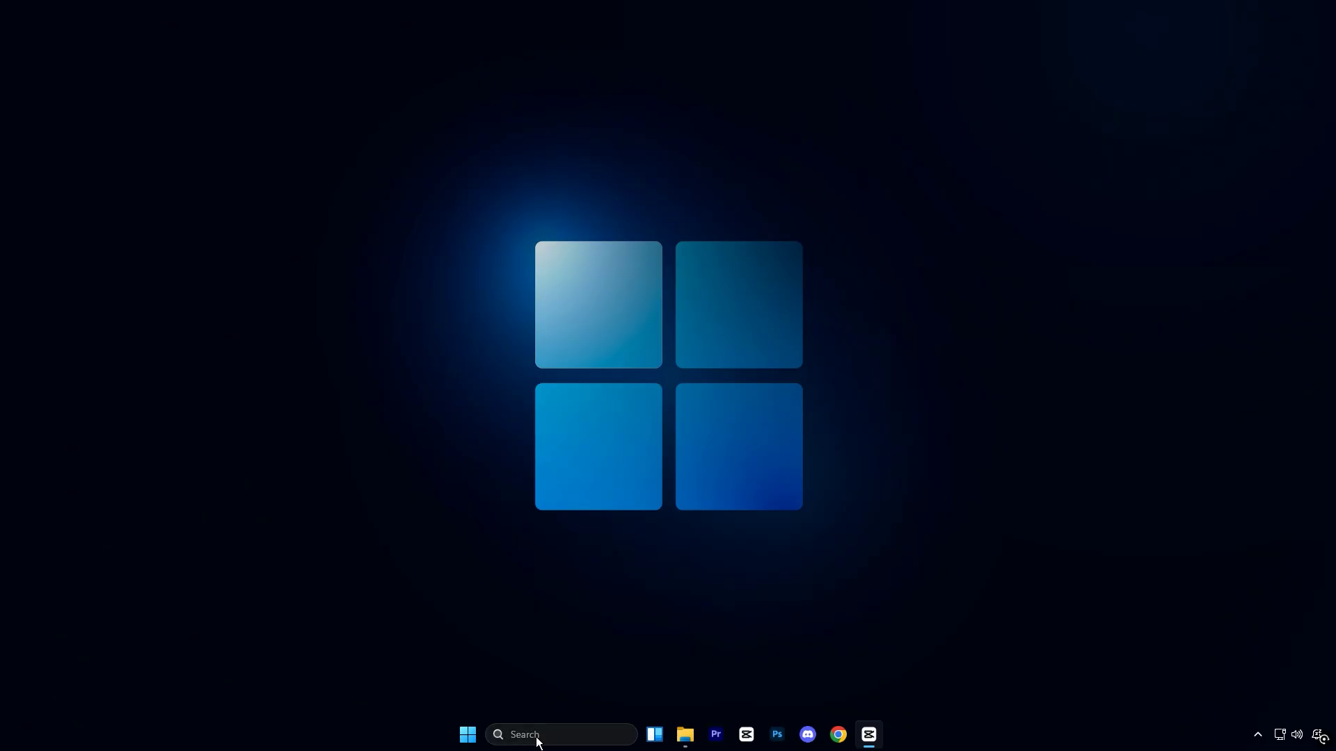
- Launch NVIDIA Control Panel by searching 'nv' from the taskbar search box
click(537, 736)
text(nvIDIA Control Panel)
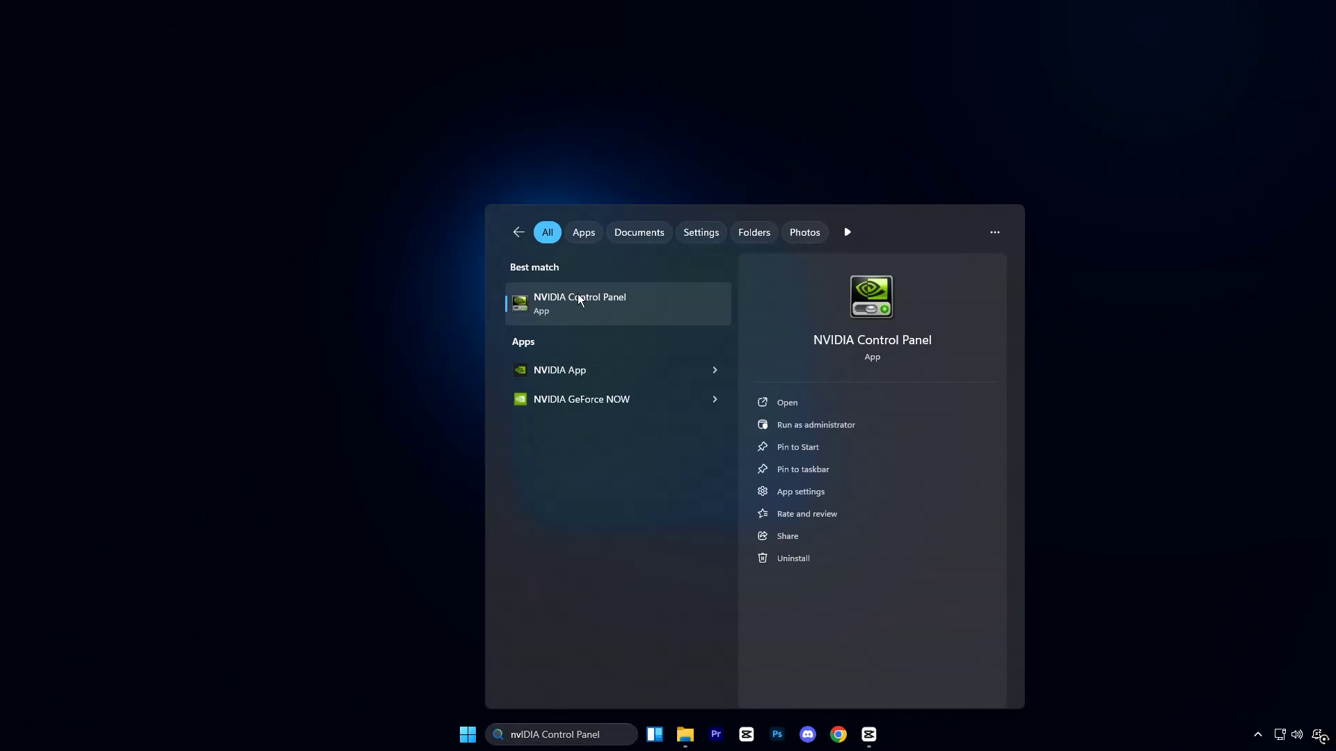
click(581, 302)
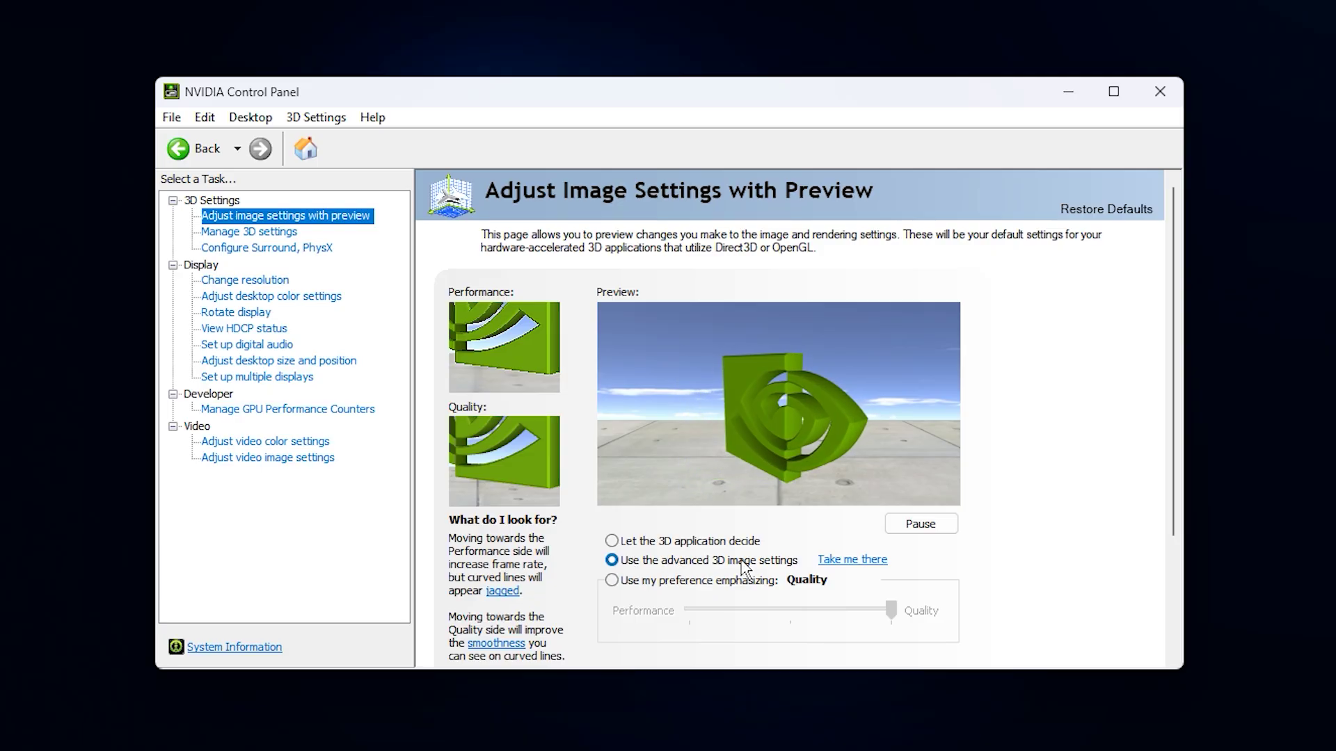
- Go to the Manage 3D Settings page using the 'Take me there' link
click(850, 562)
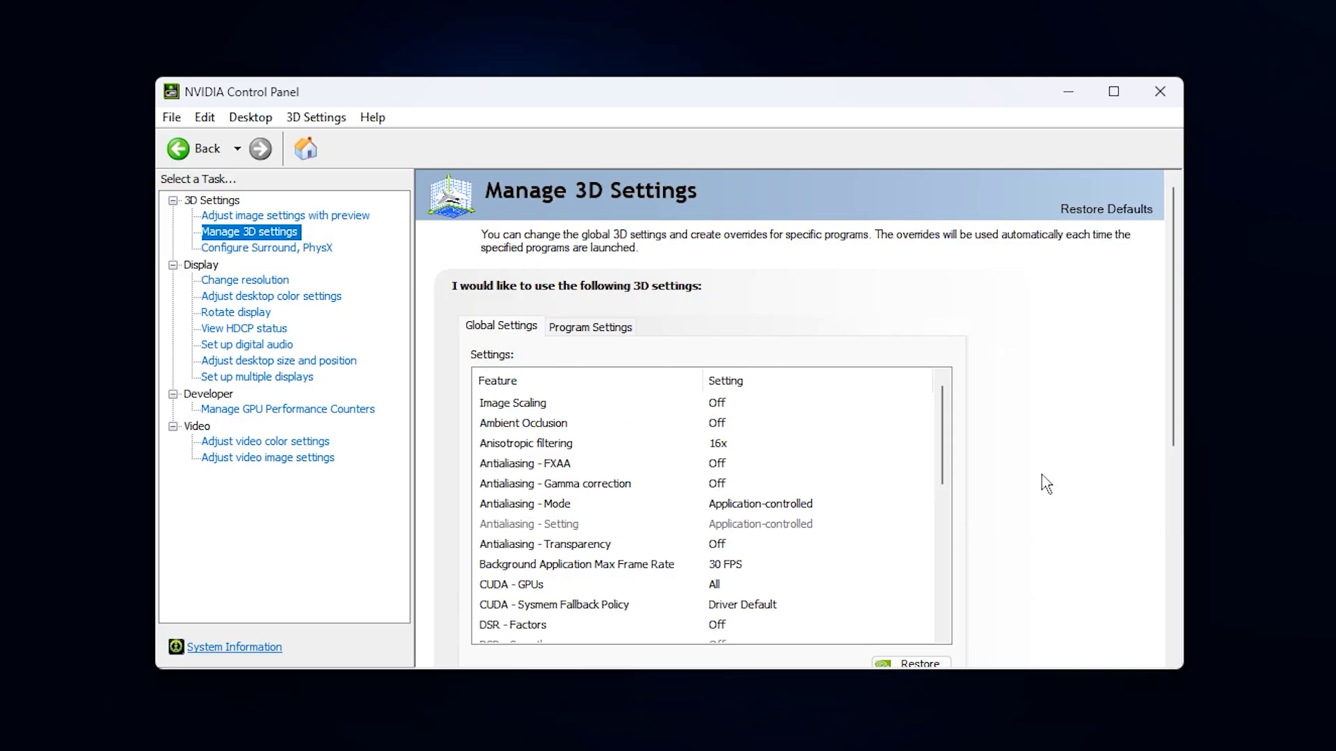
scroll(626, 473, down, 2)
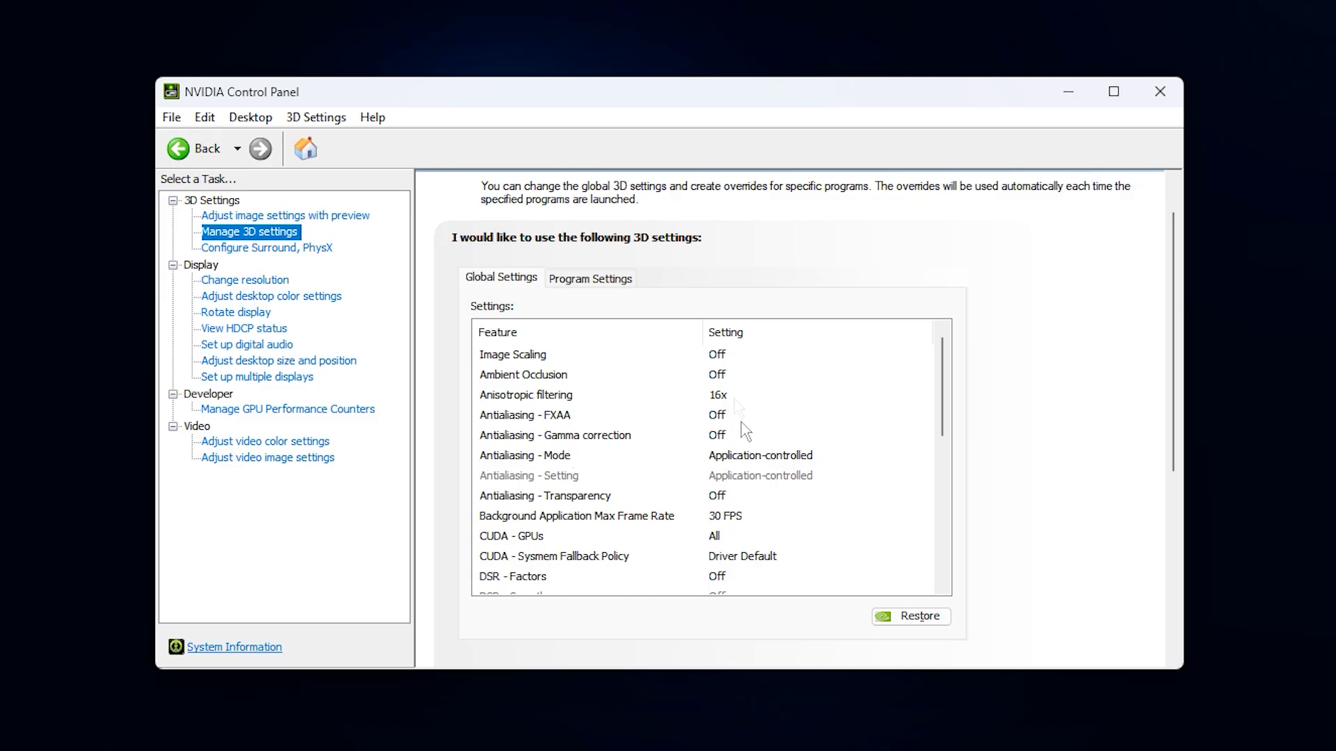
click(527, 353)
click(739, 360)
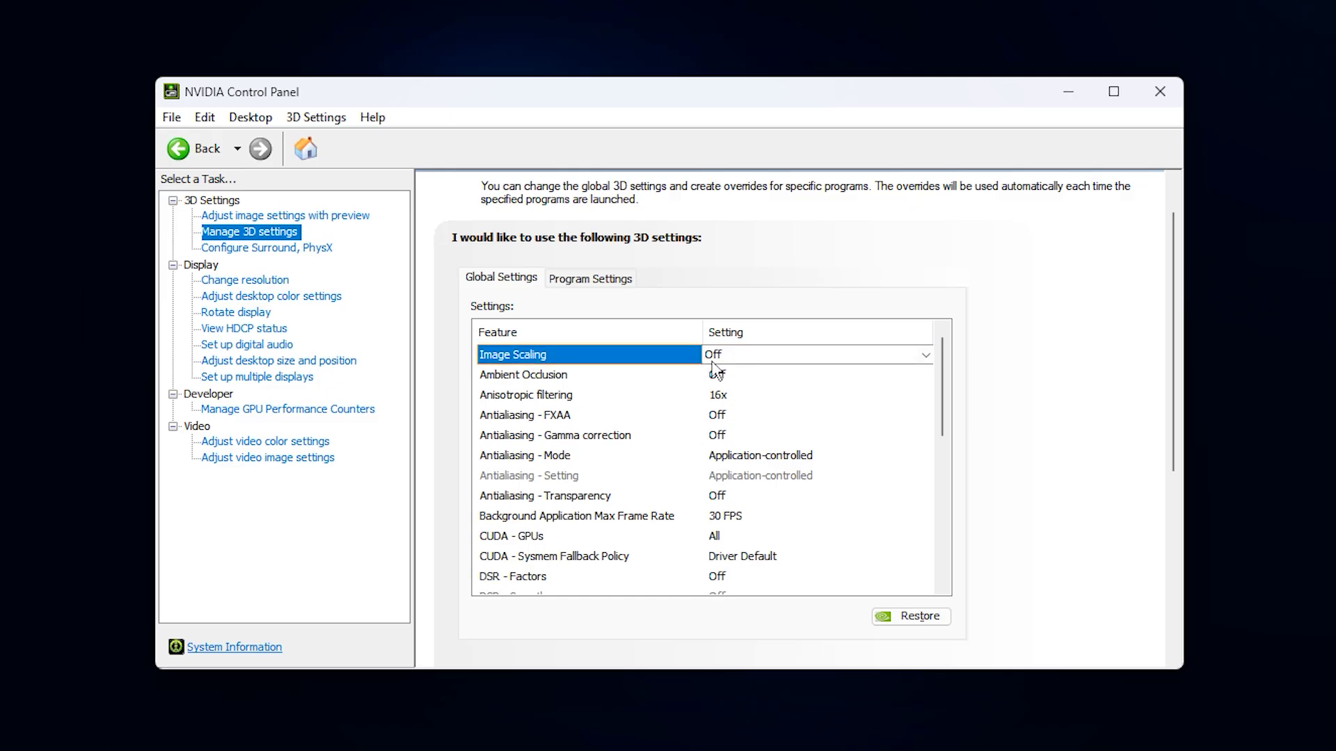
click(551, 379)
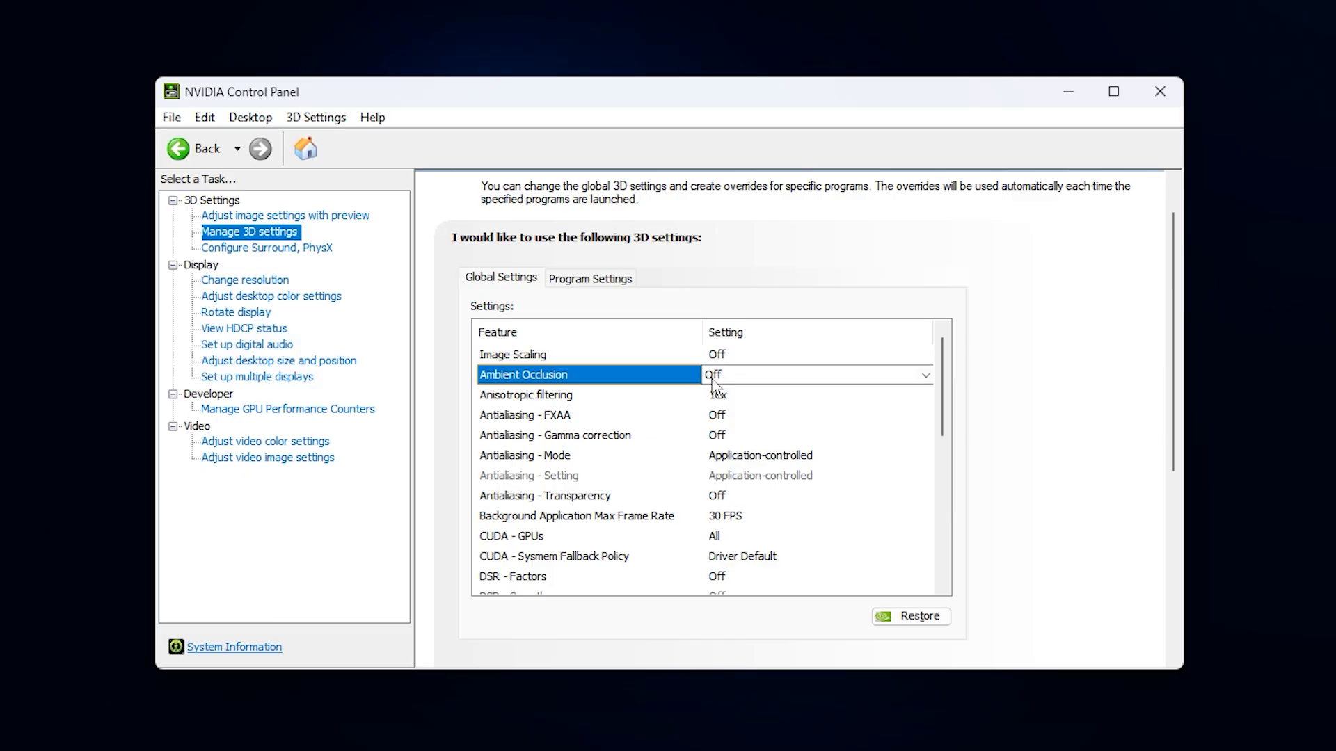
click(554, 396)
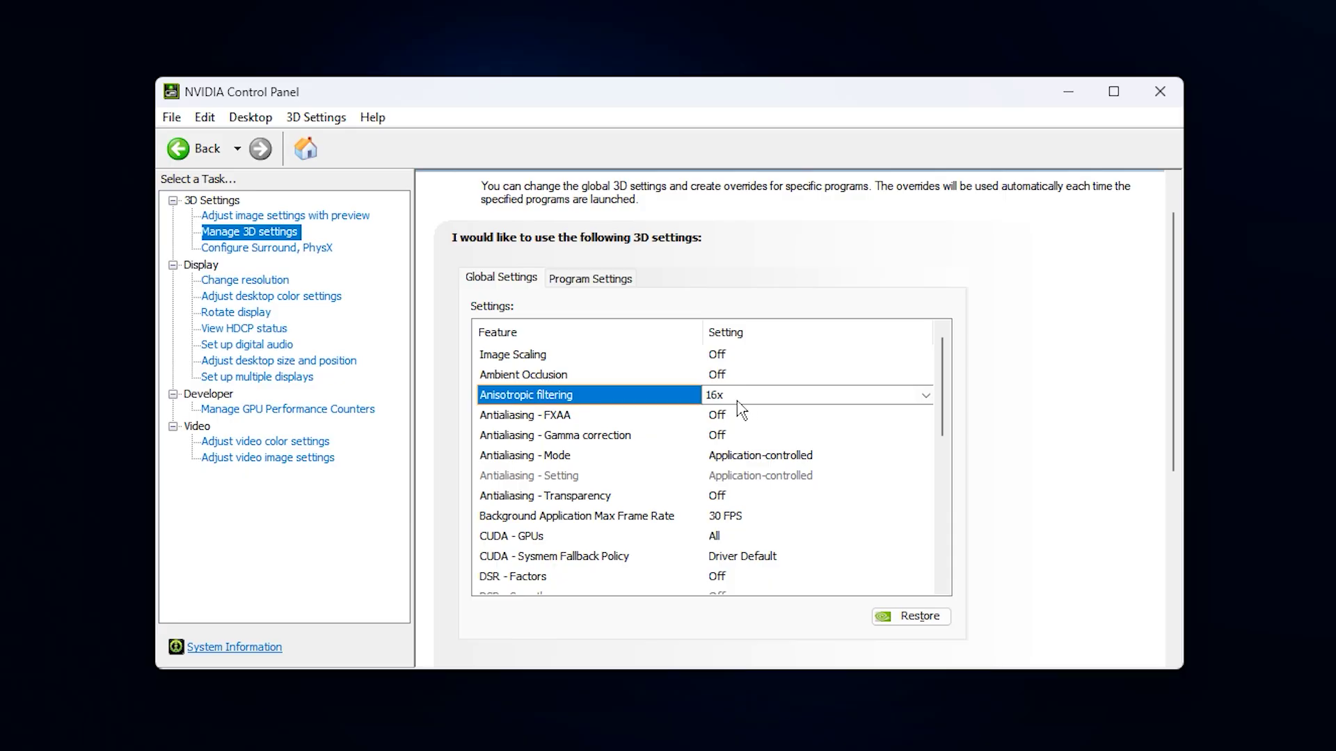
click(543, 421)
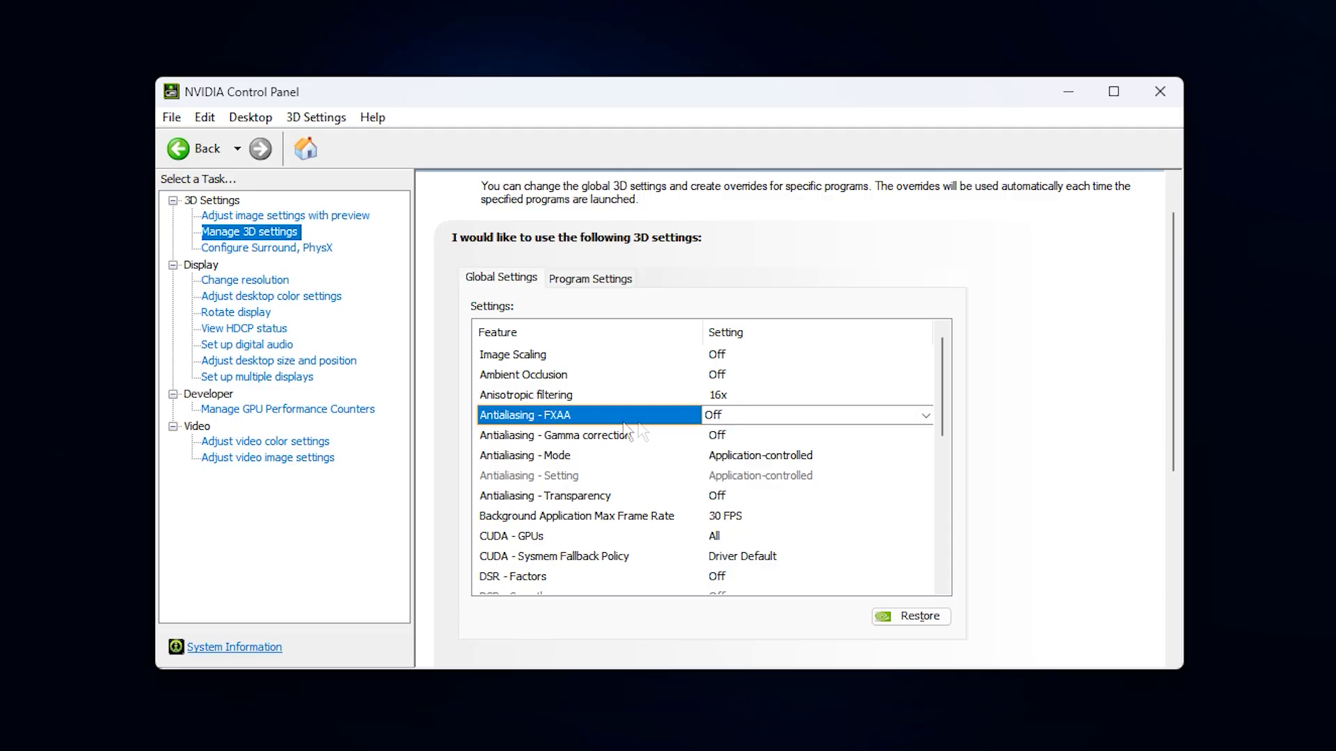
click(580, 439)
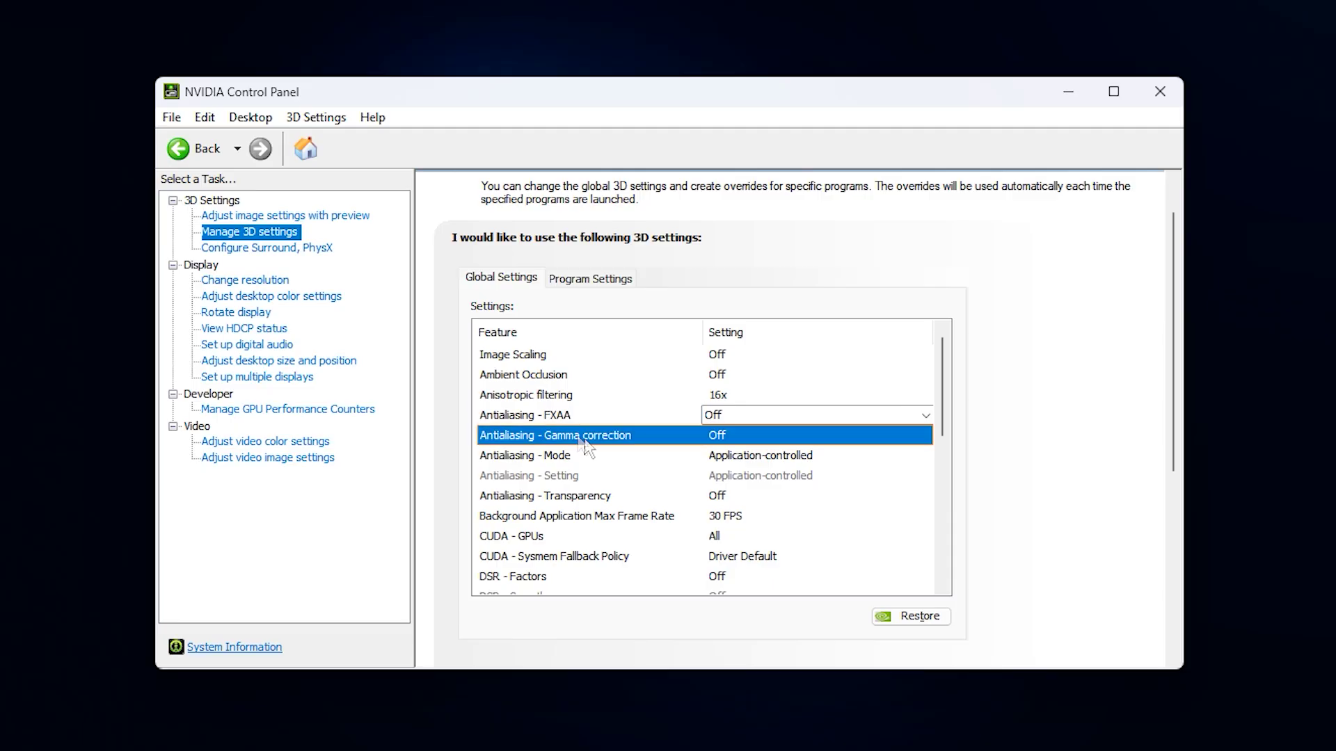
click(740, 441)
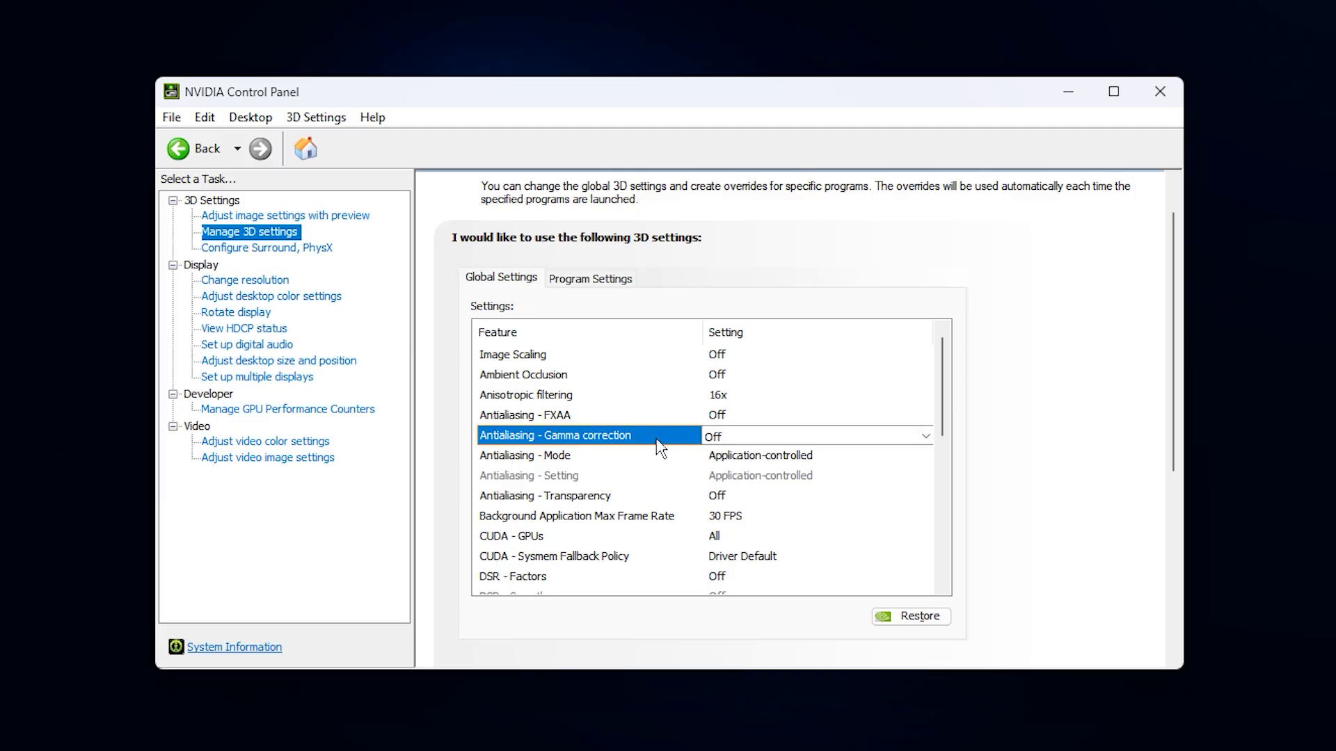
click(550, 458)
click(757, 459)
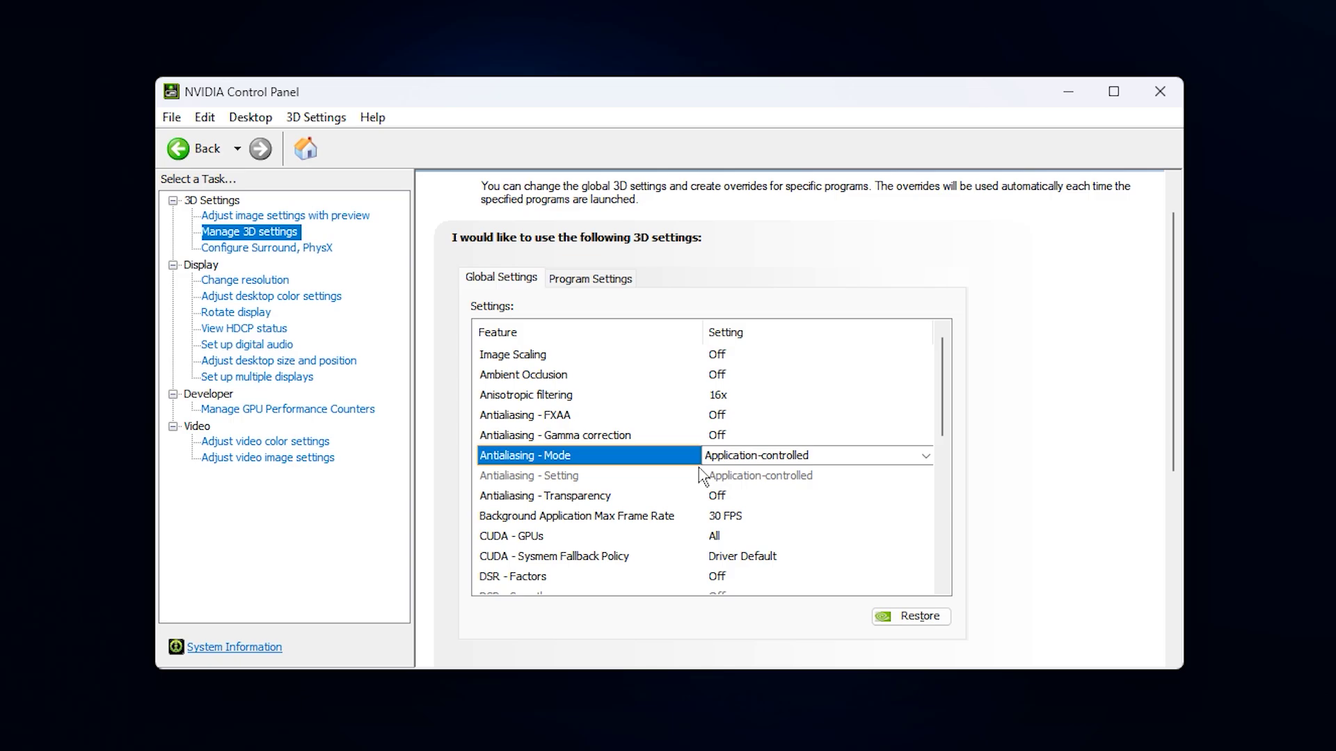
click(741, 460)
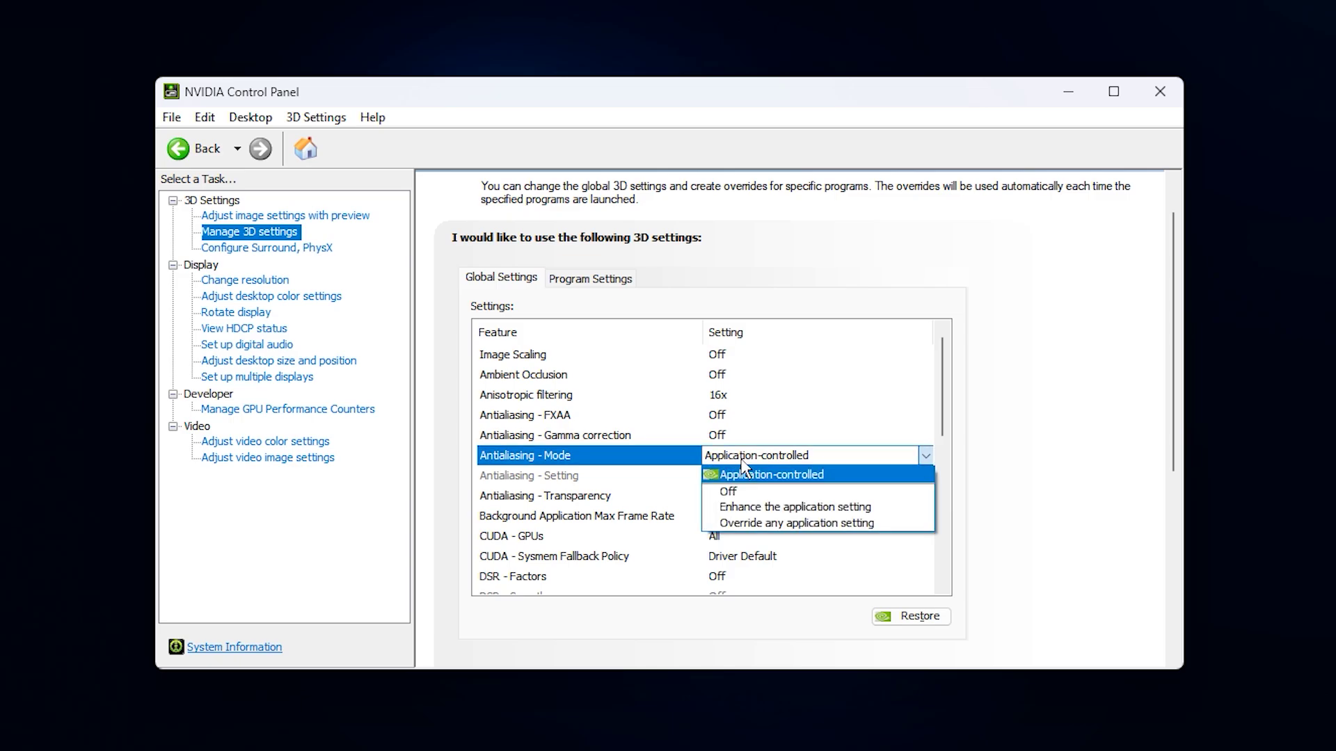
click(661, 465)
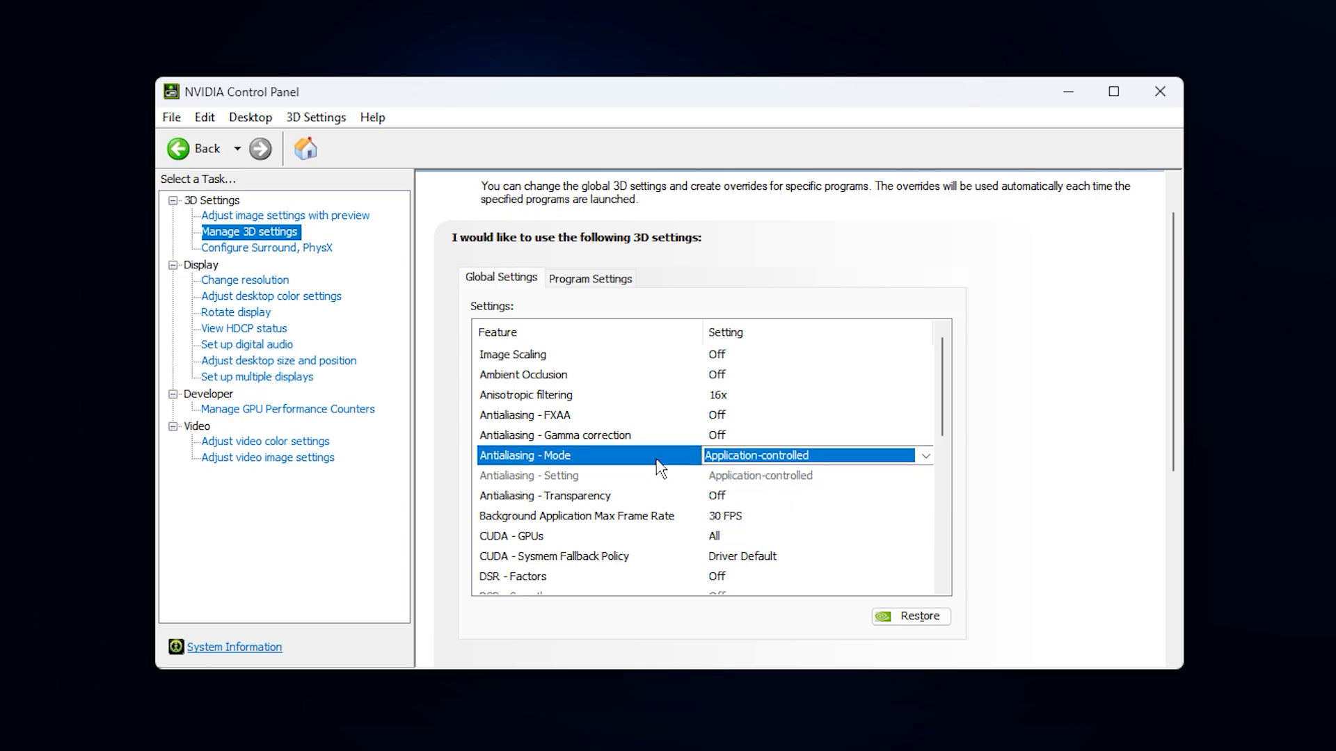
click(603, 497)
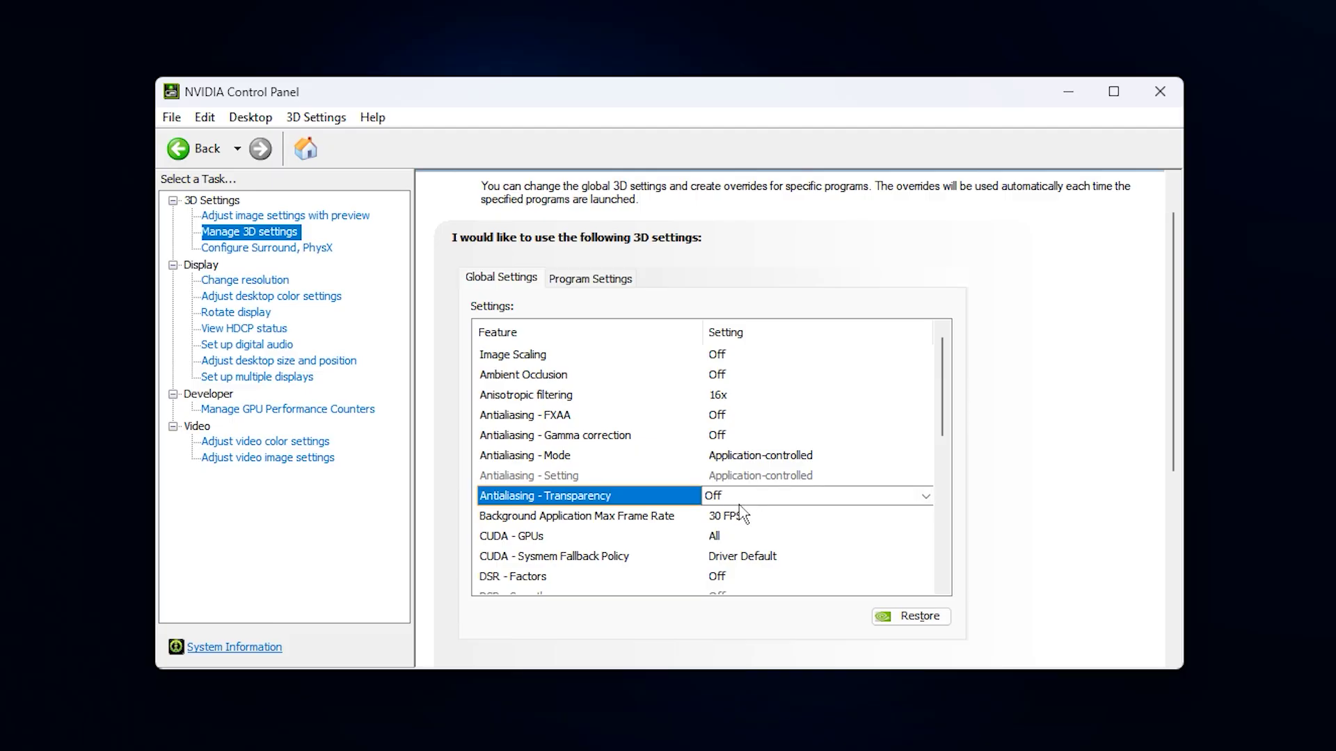
- Keep Background Application Max Frame Rate On at 30 FPS
click(663, 519)
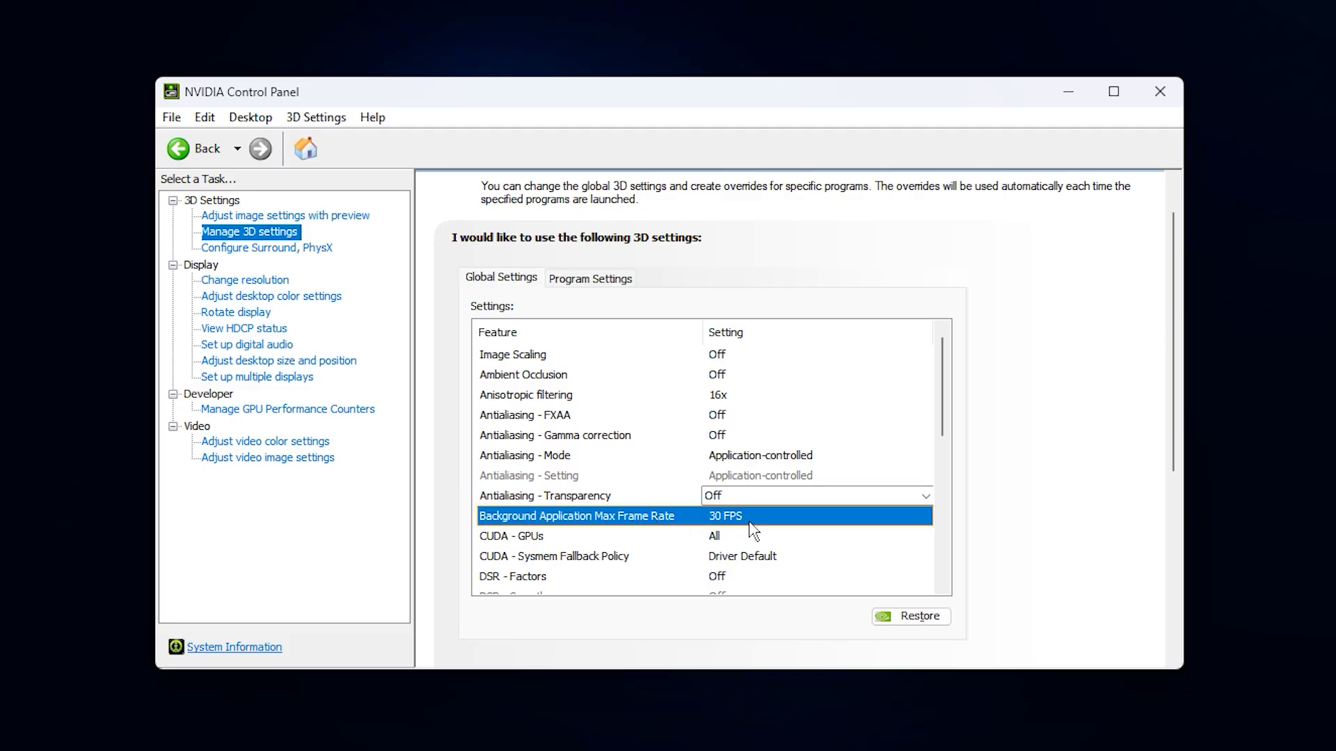
click(757, 529)
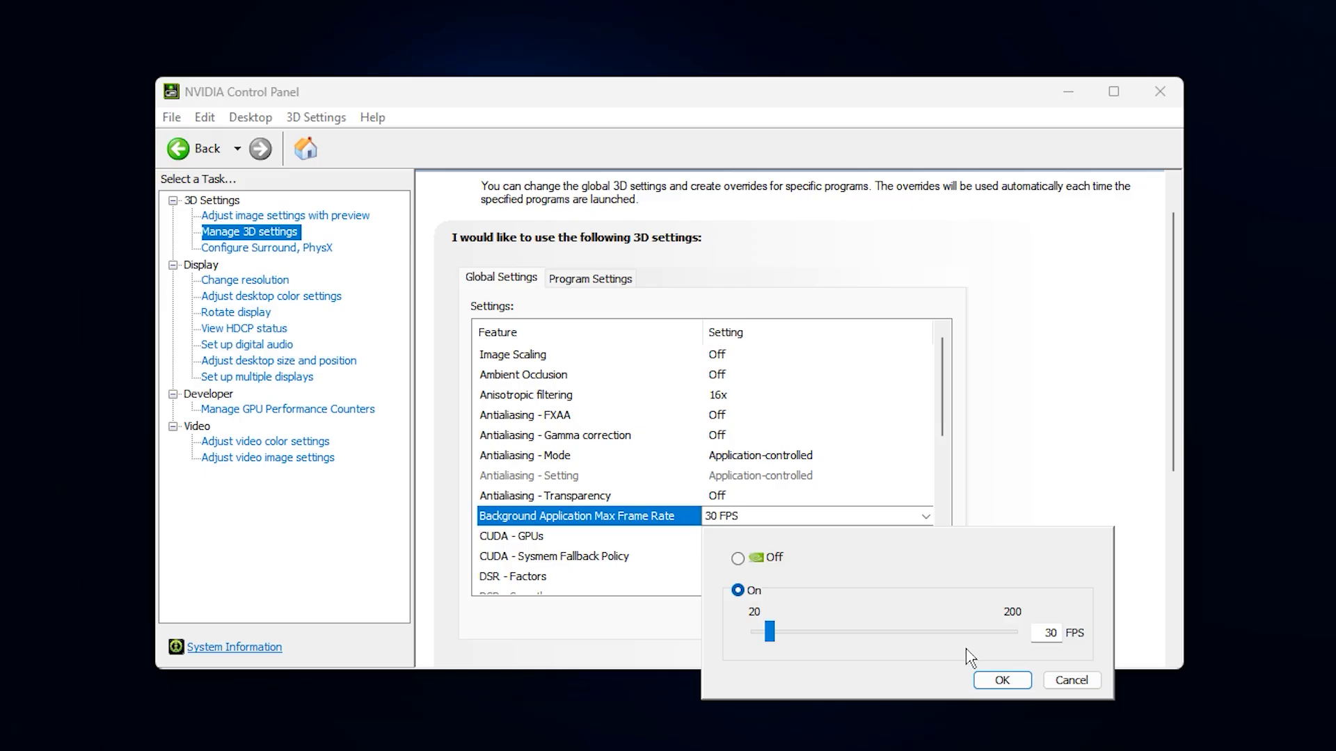
click(1002, 680)
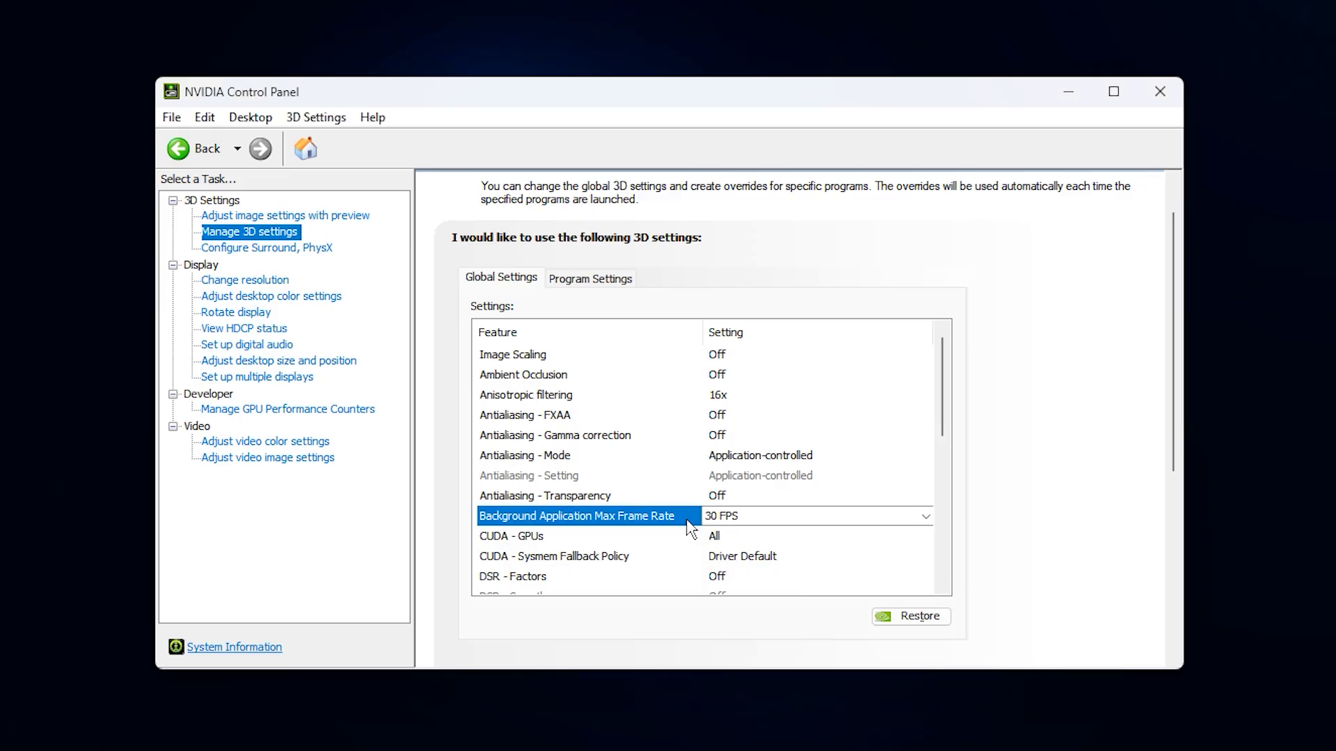
- Keep CUDA - GPUs at All with the GeForce GTX 1050 Ti checked
scroll(663, 545, down, 1)
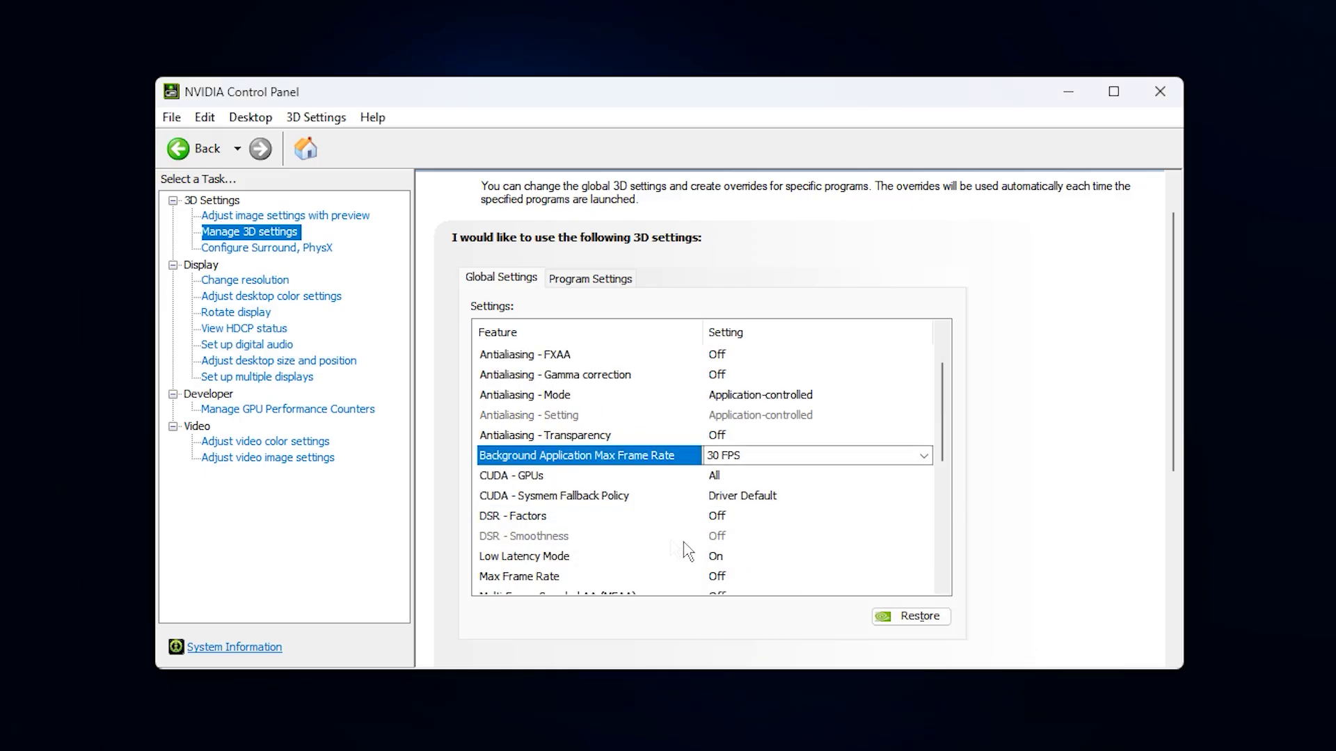
scroll(615, 482, down, 1)
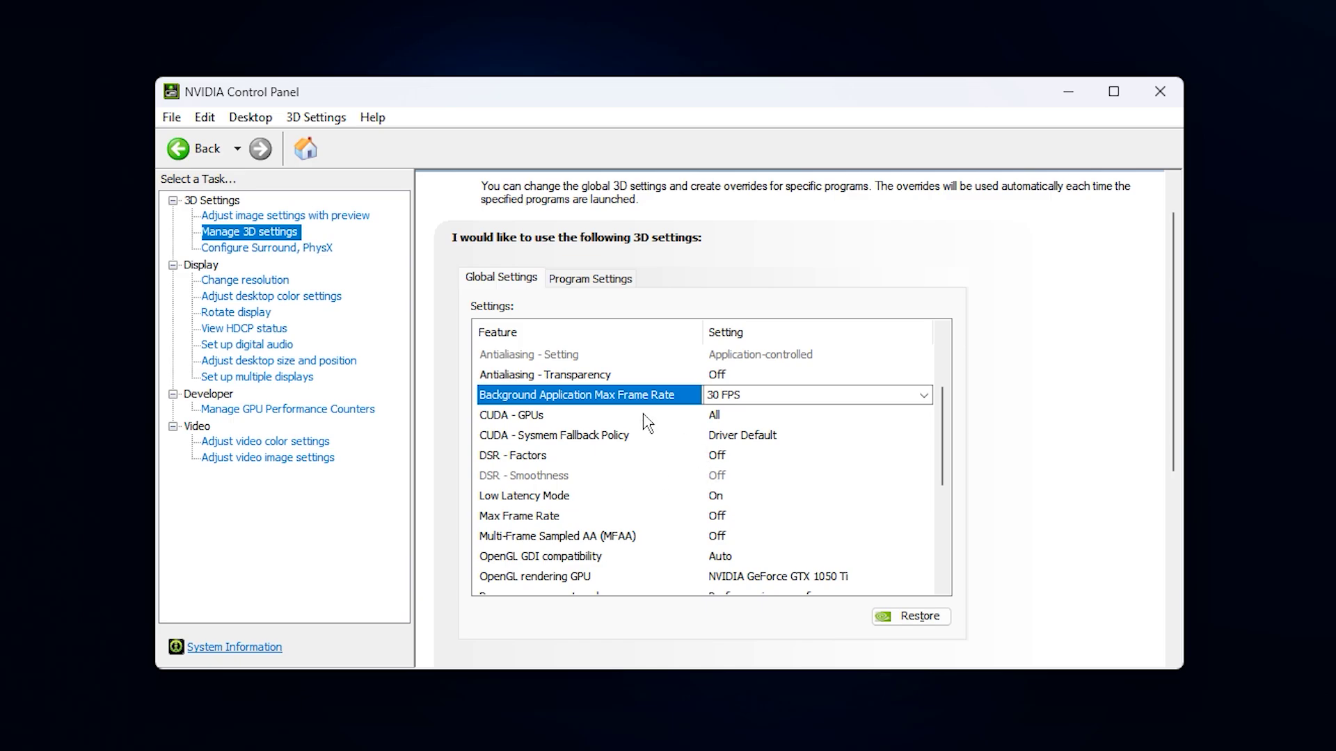
click(514, 417)
click(767, 416)
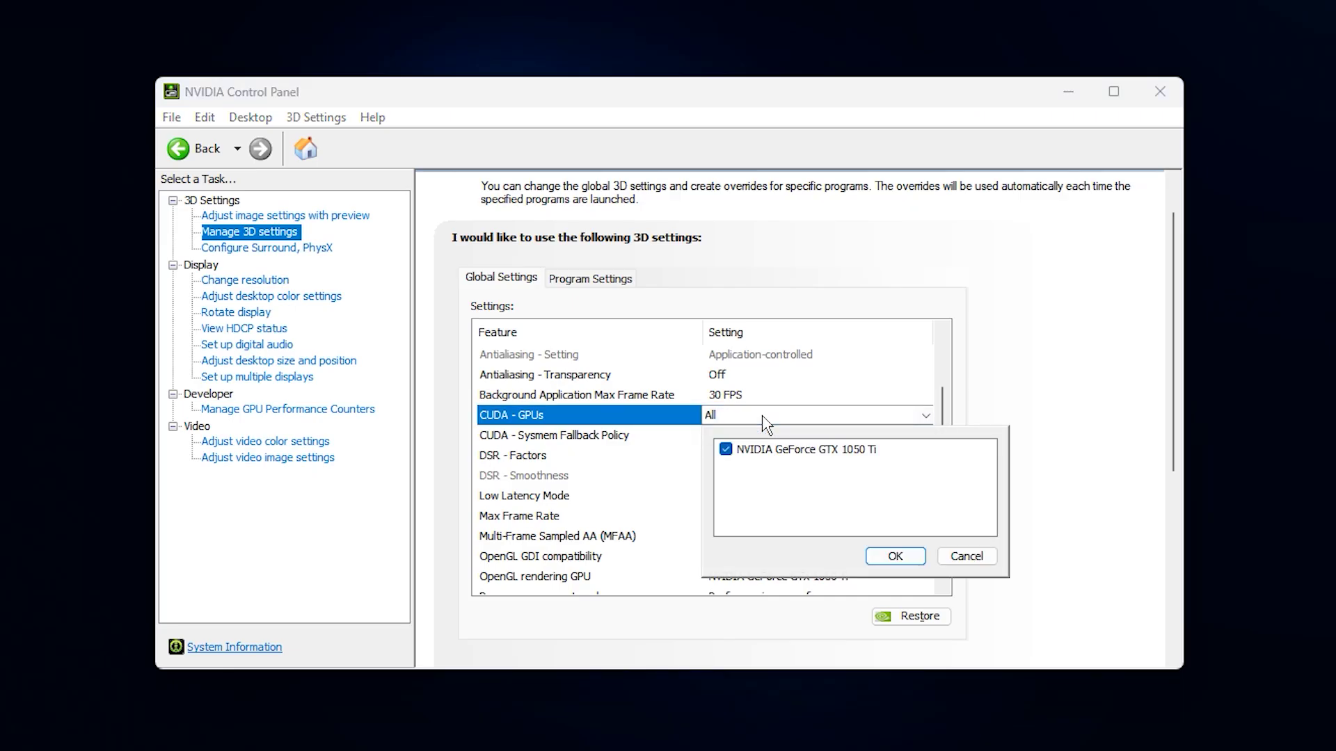
click(895, 557)
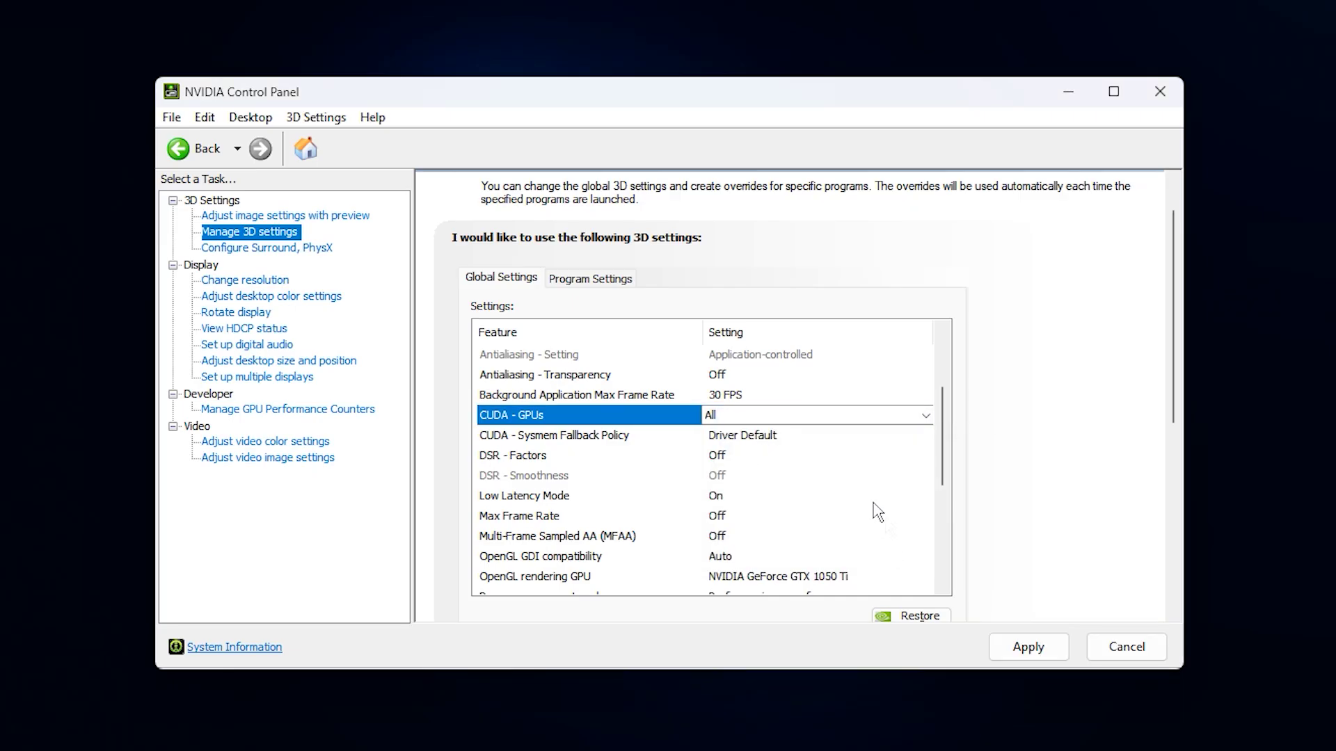
- Leave CUDA - Sysmem Fallback Policy at Driver Default
click(572, 443)
click(757, 444)
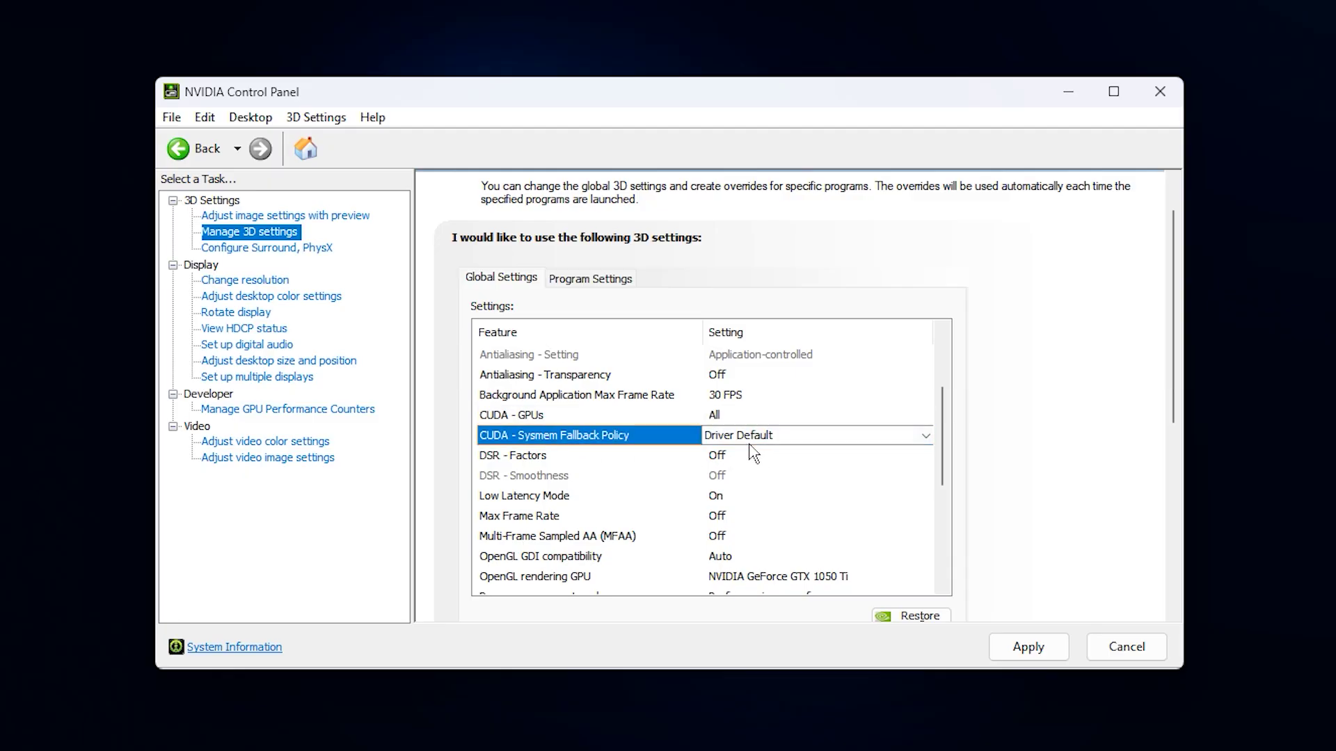
click(759, 438)
click(757, 451)
- Set Low Latency Mode to On, passing over DSR - Factors
click(521, 458)
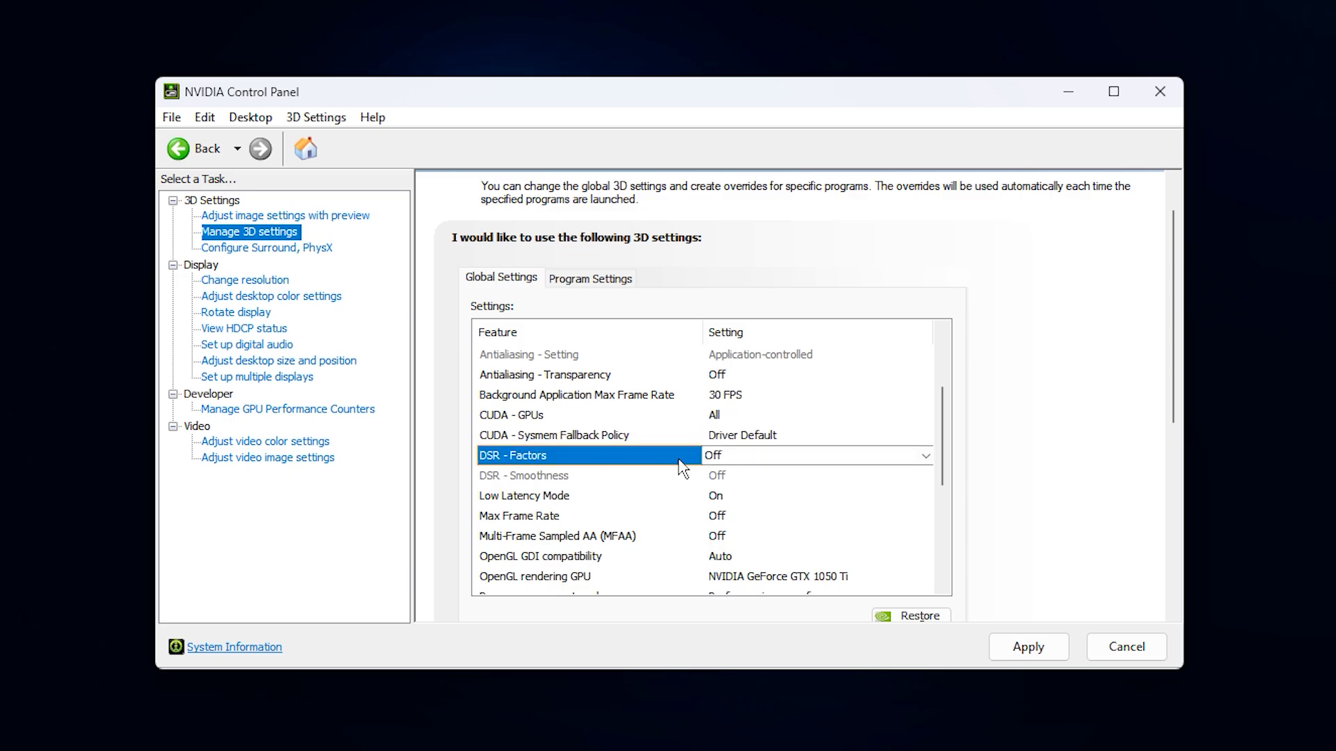
click(526, 498)
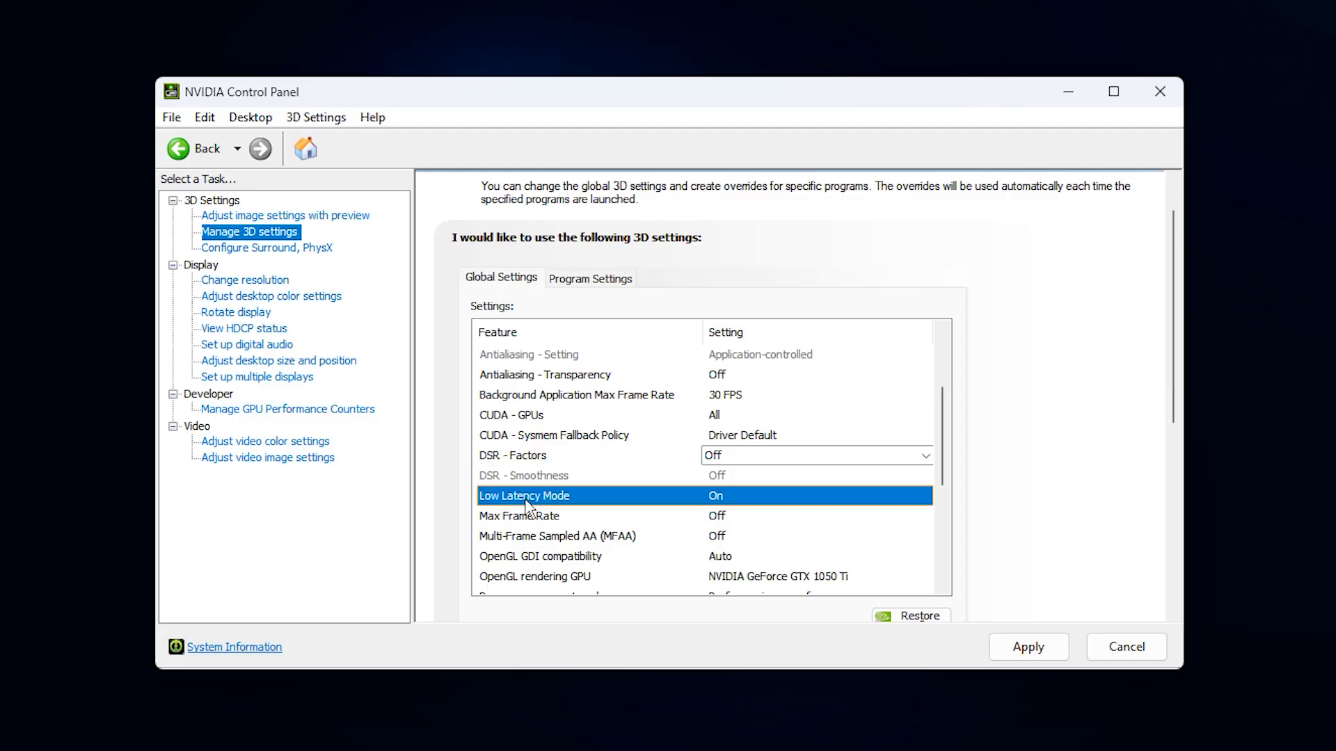
click(741, 500)
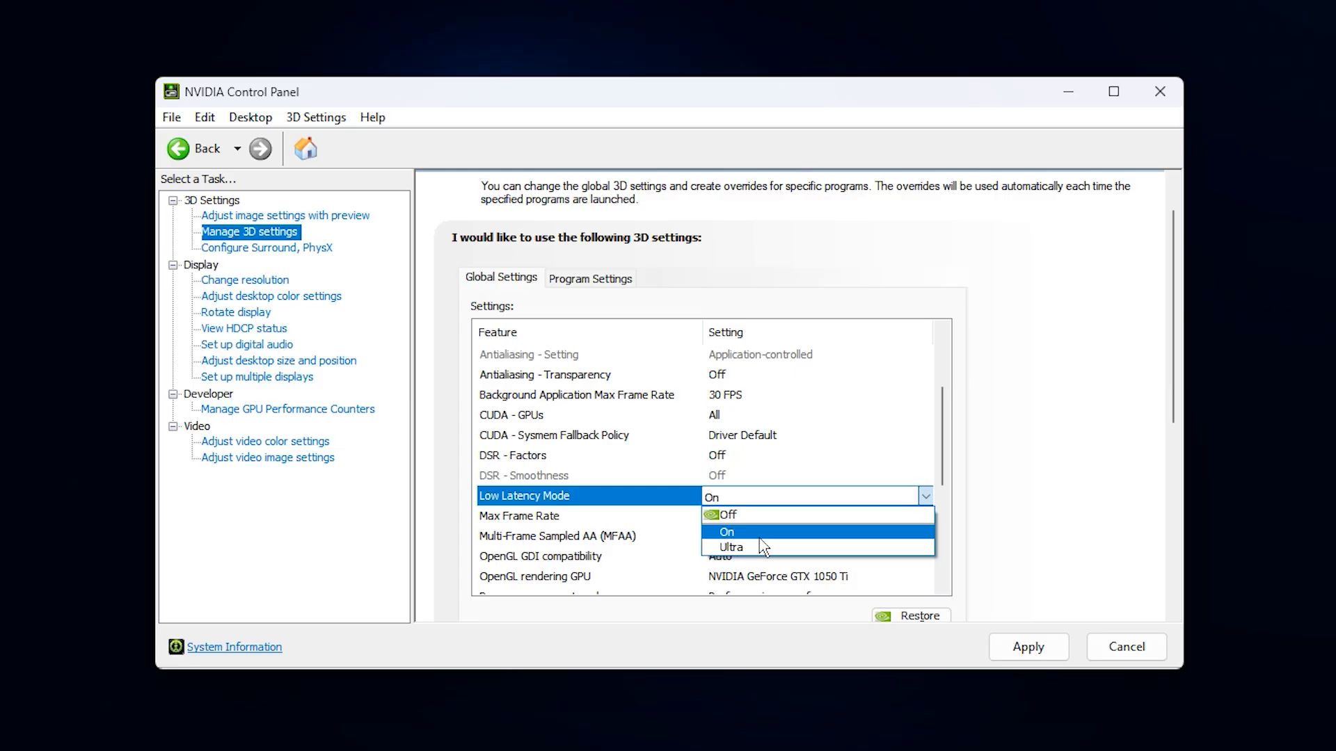
click(652, 495)
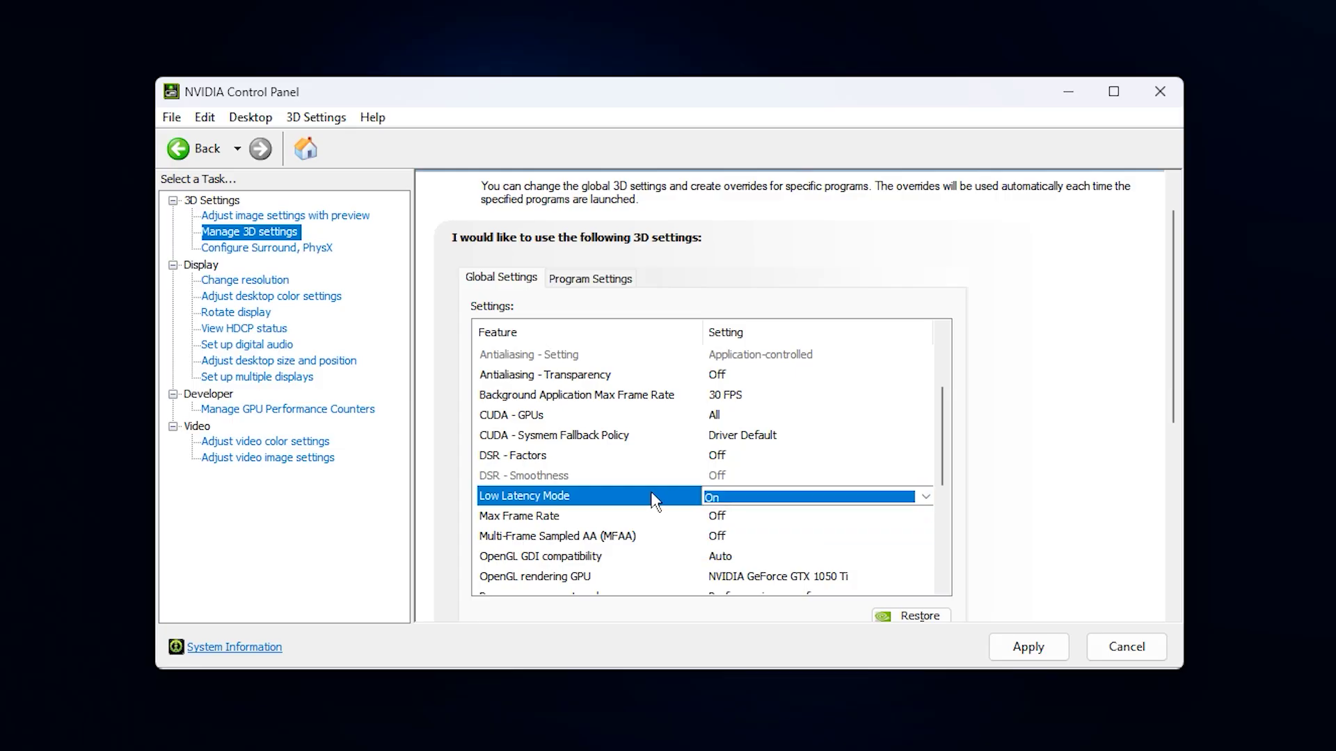
click(663, 507)
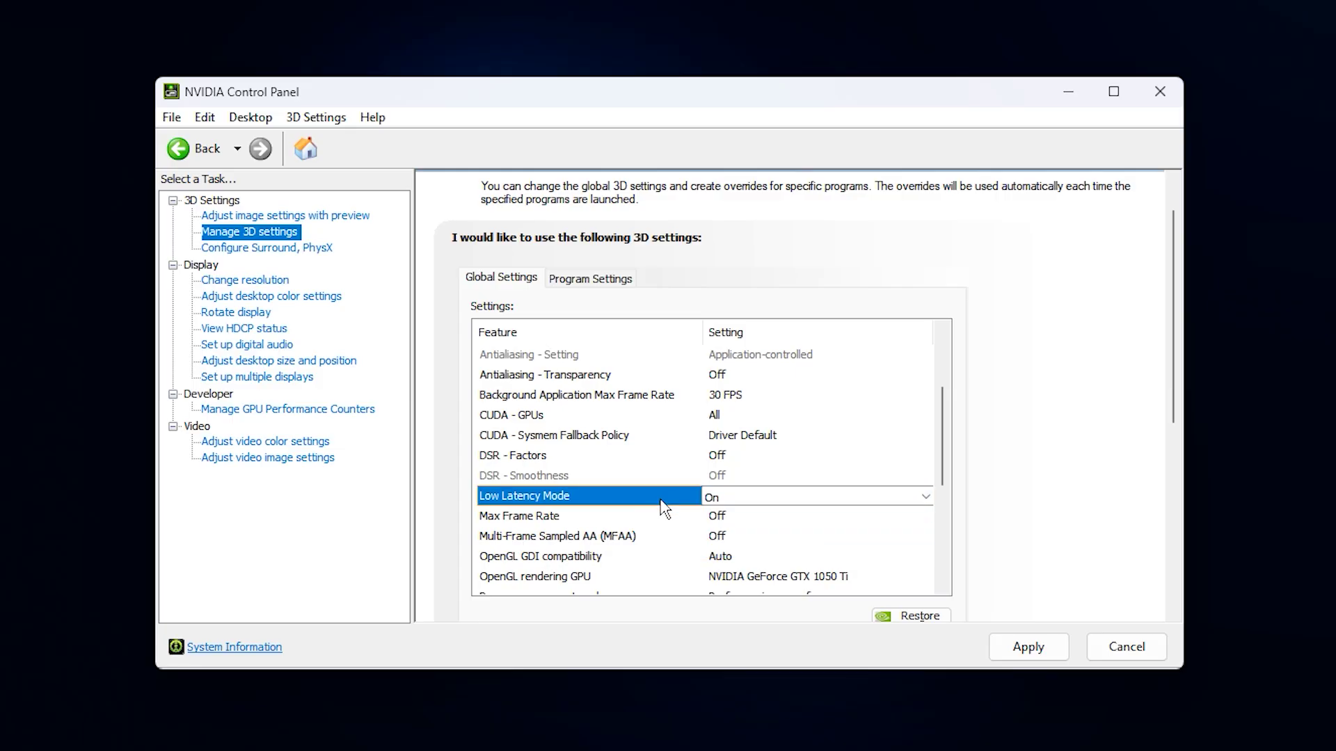
scroll(661, 507, down, 1)
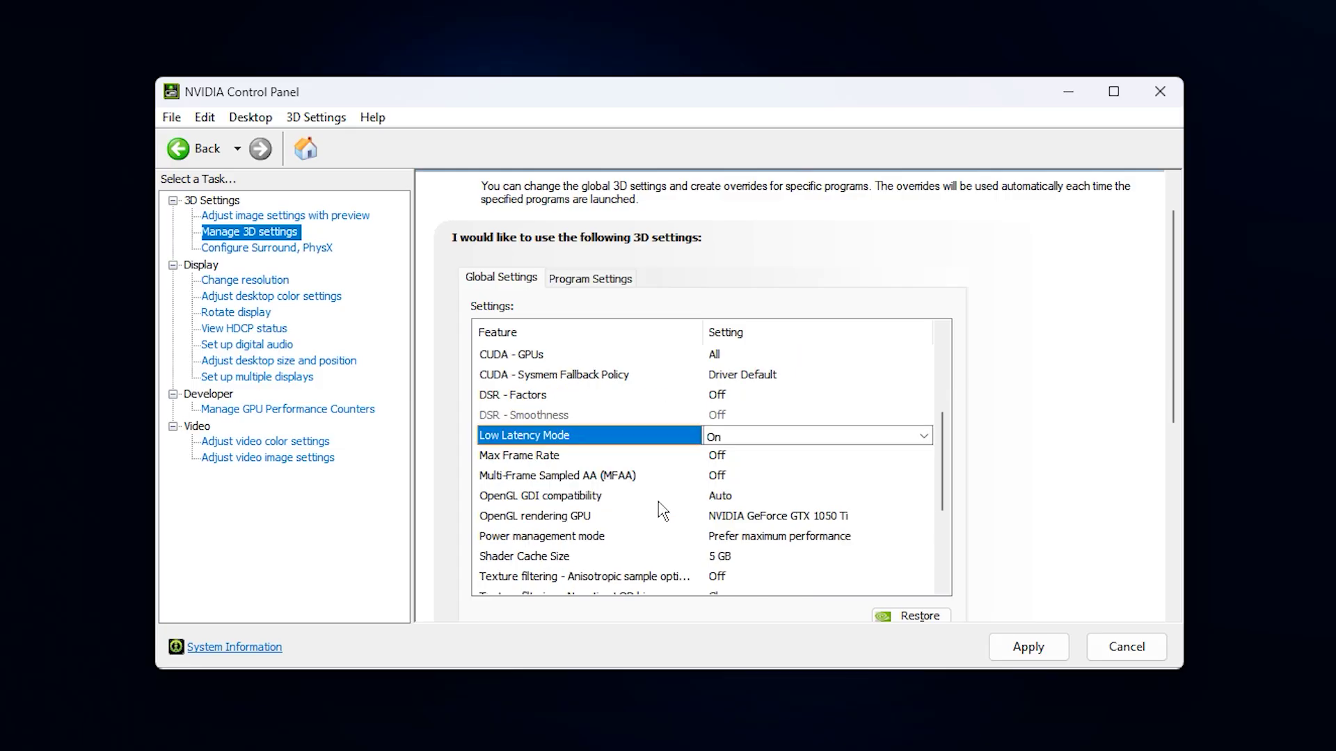
- Confirm Max Frame Rate Off, MFAA Off and OpenGL GDI compatibility Auto
click(529, 459)
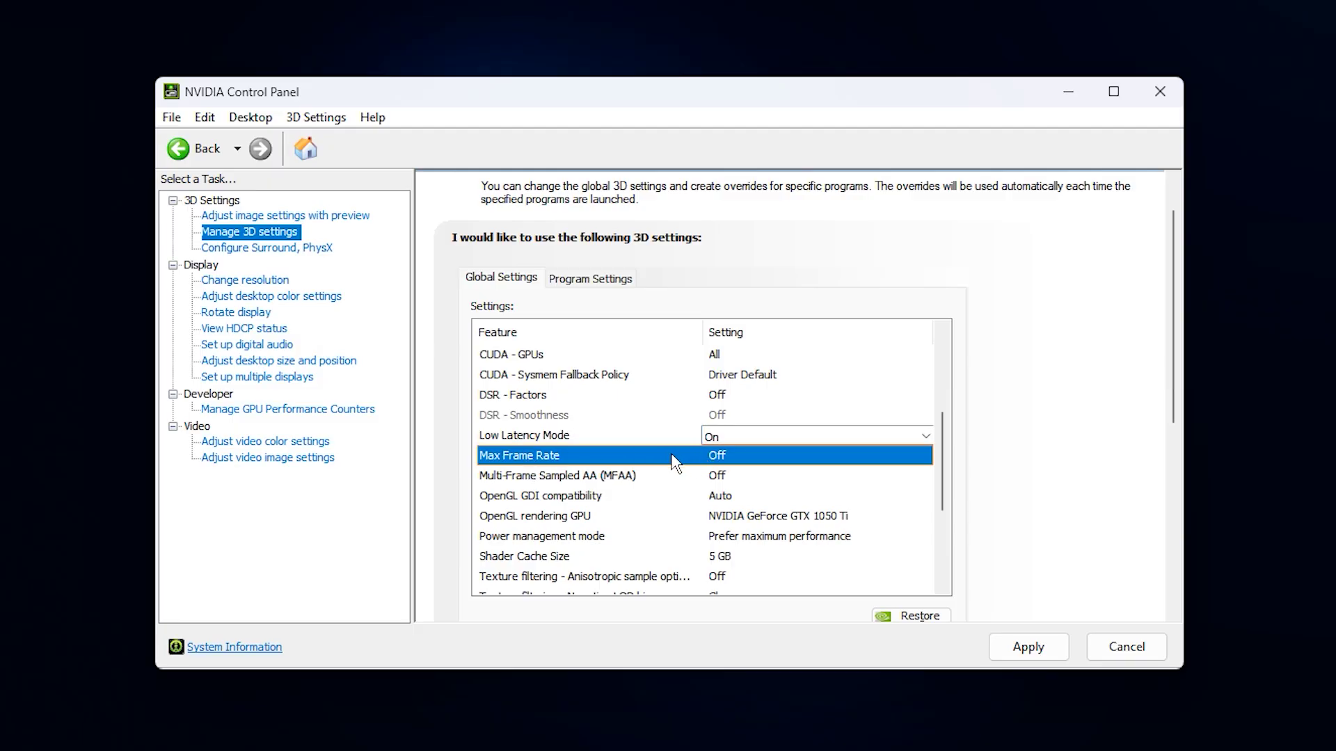
click(706, 458)
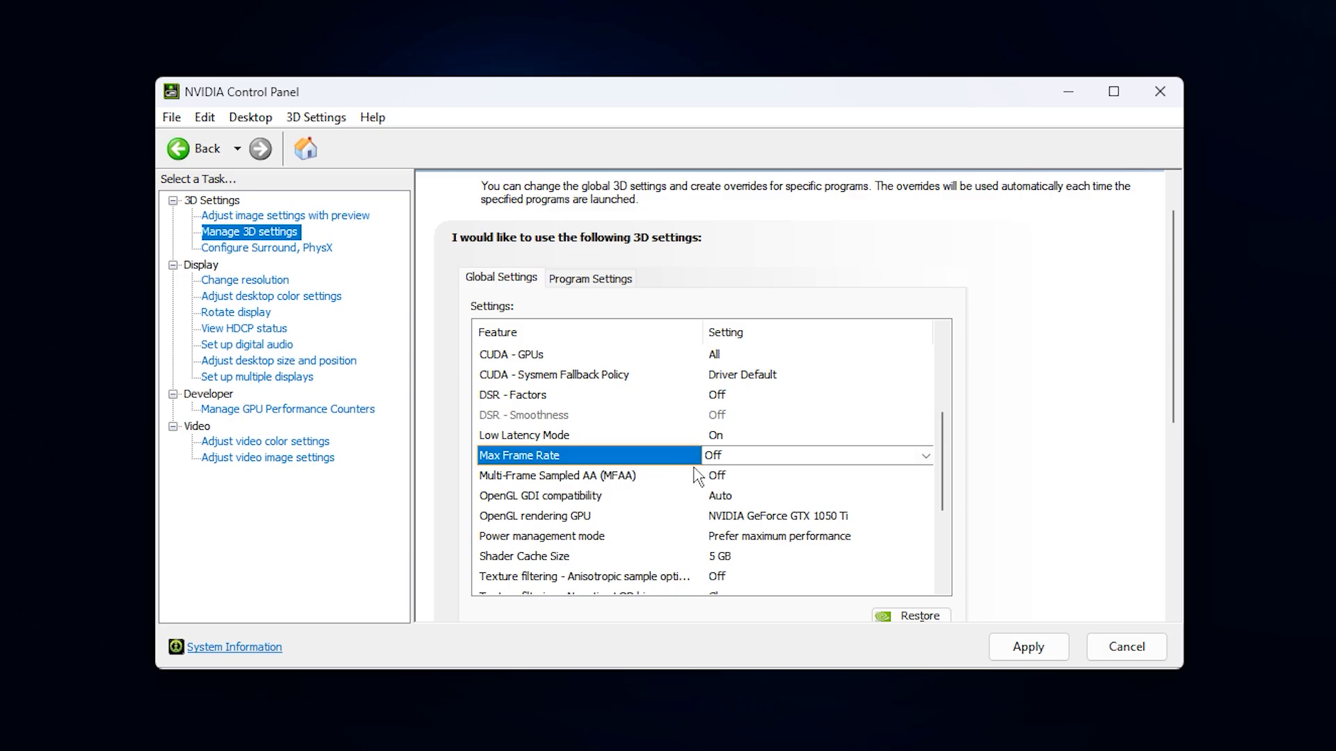
click(550, 480)
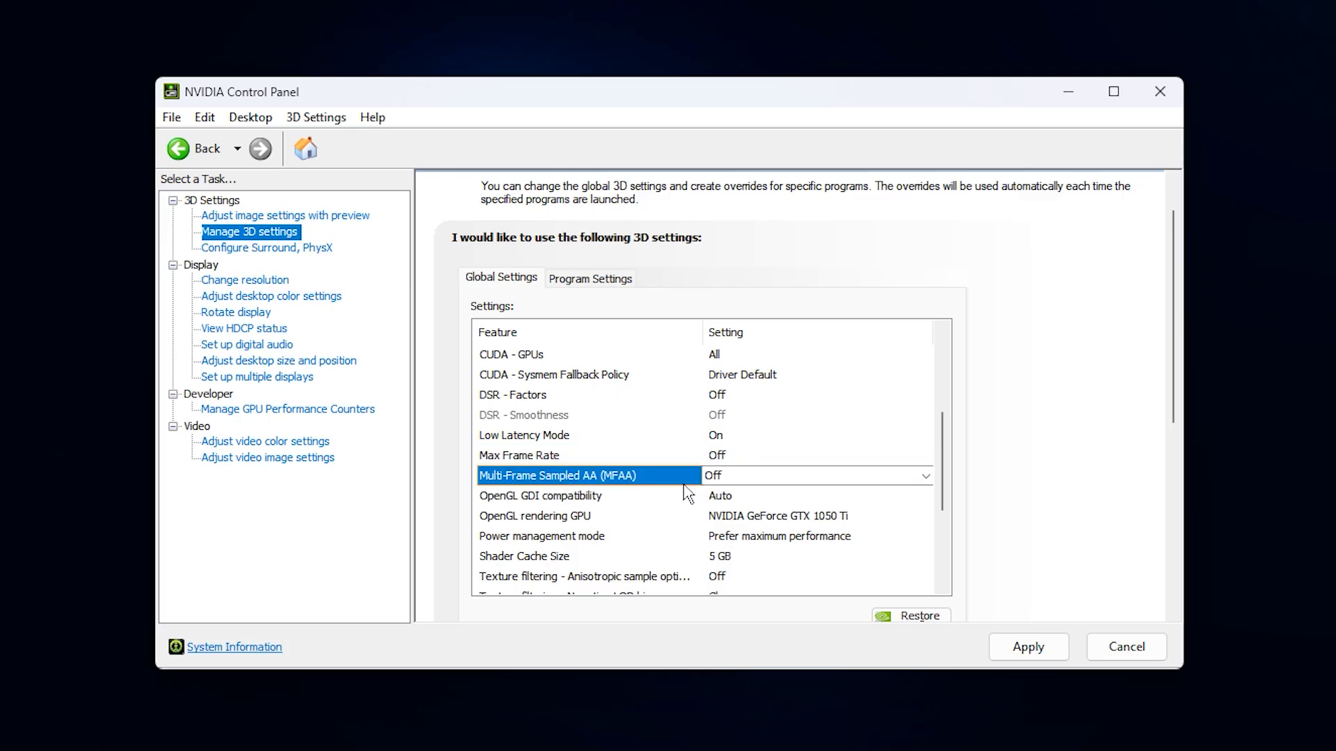
scroll(685, 492, down, 1)
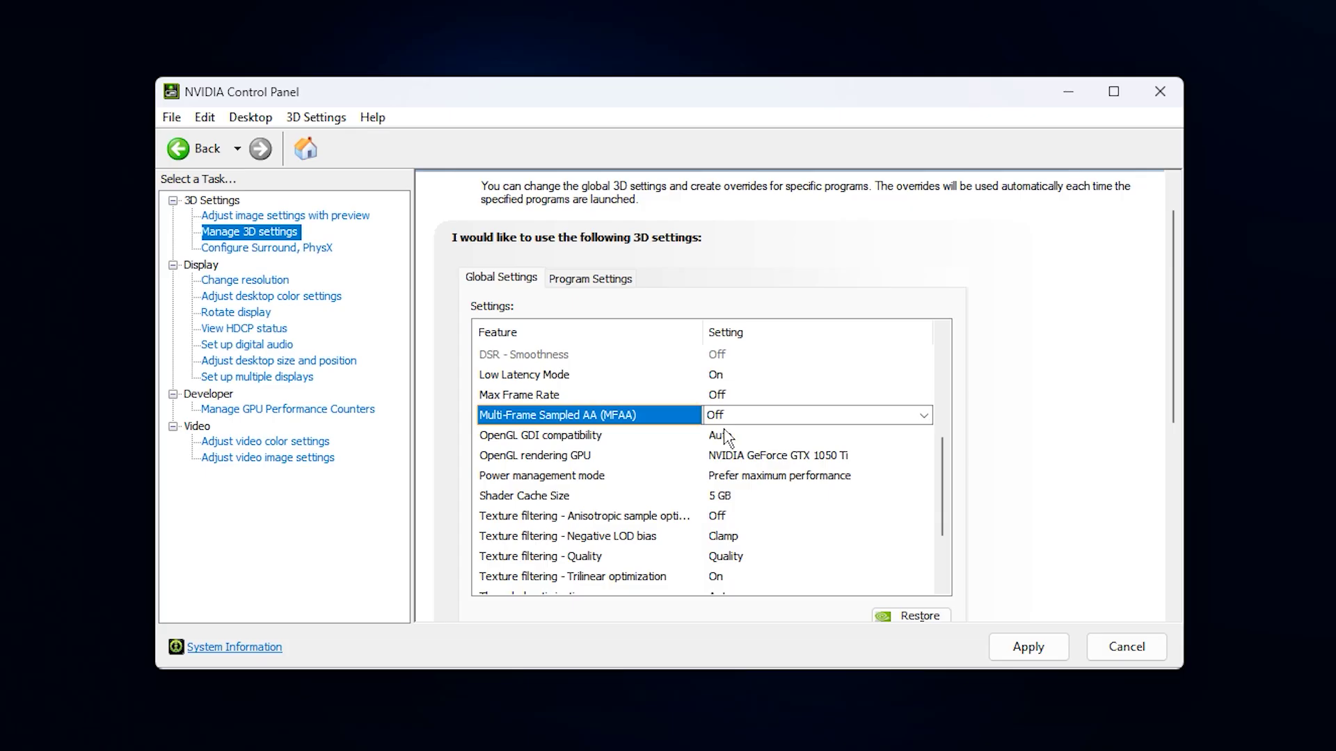
click(569, 440)
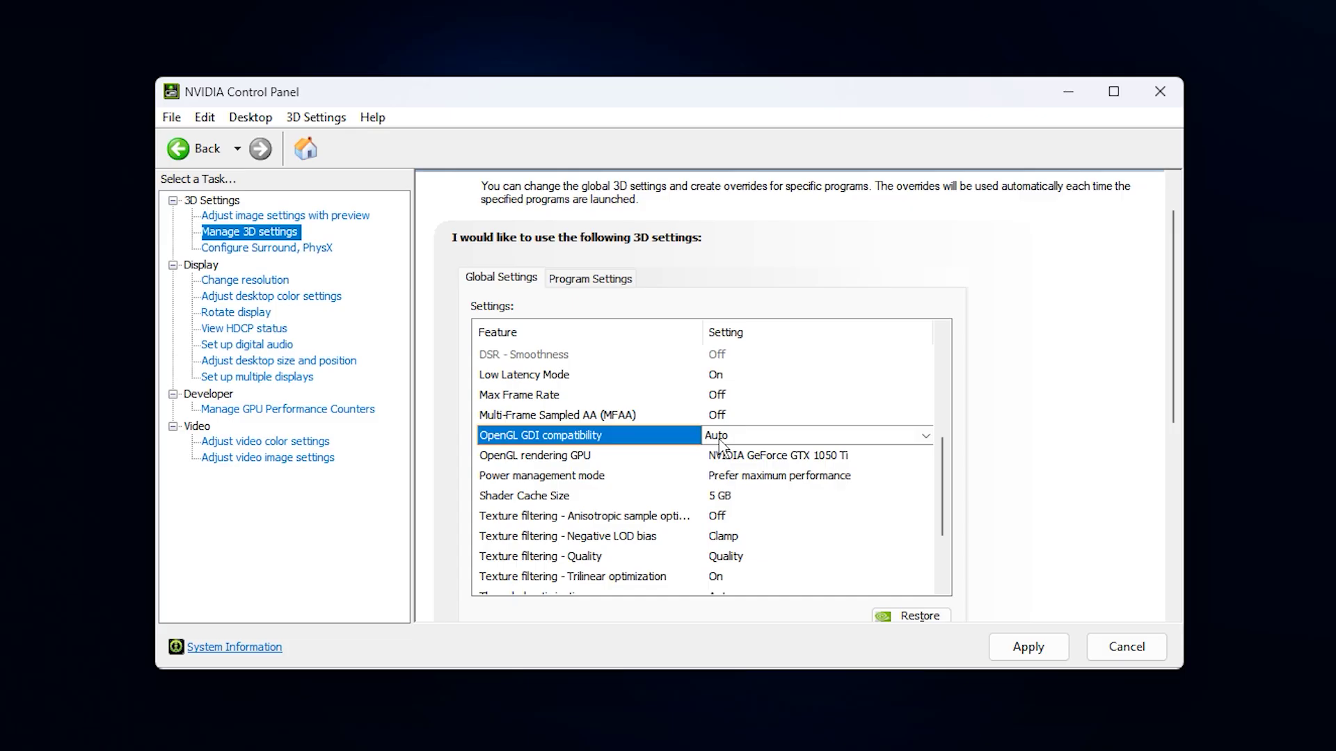
- Set the OpenGL rendering GPU to NVIDIA GeForce GTX 1050 Ti
click(571, 462)
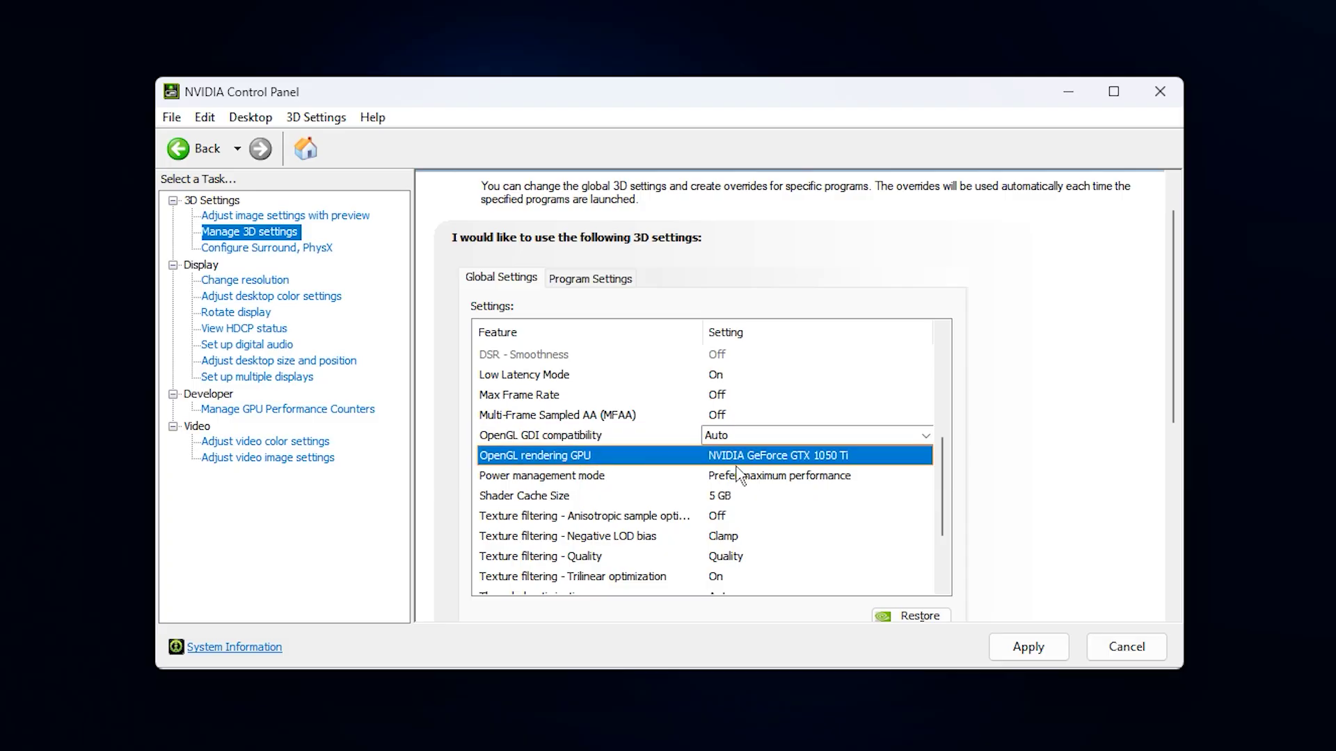
click(762, 461)
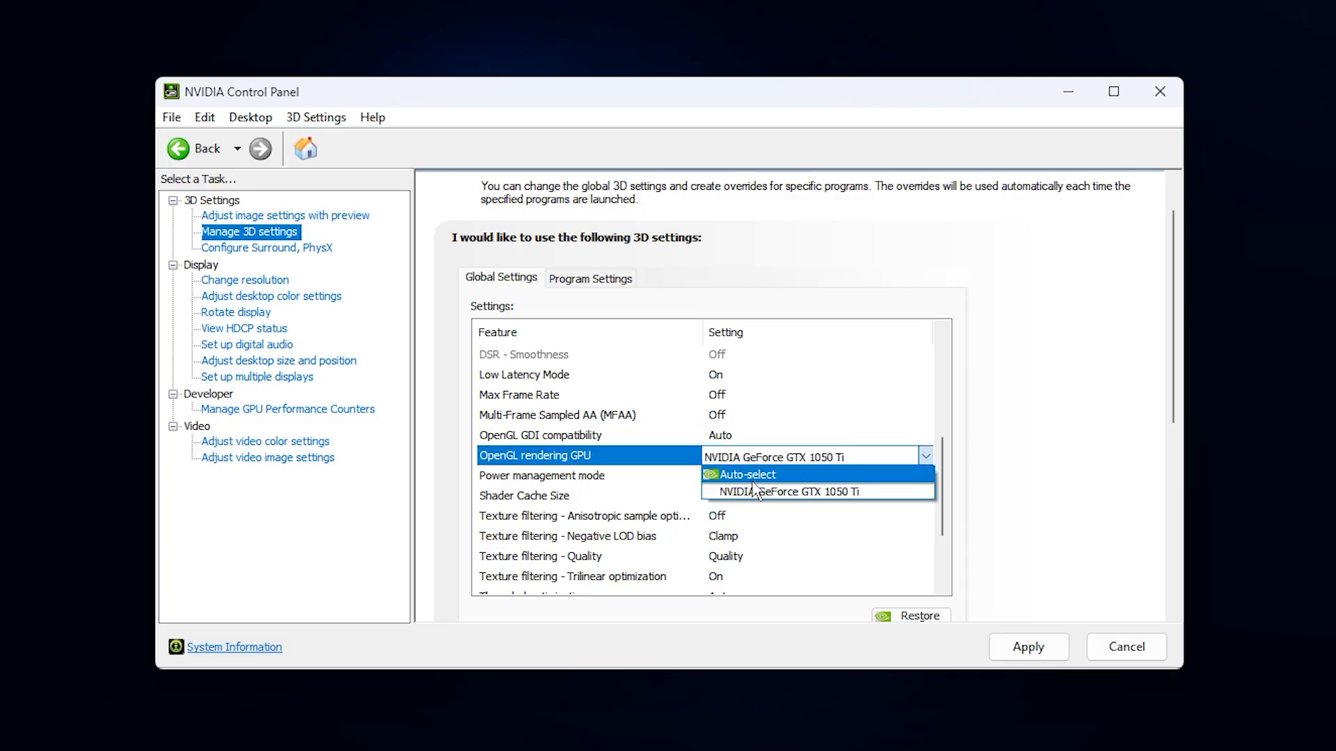
click(762, 493)
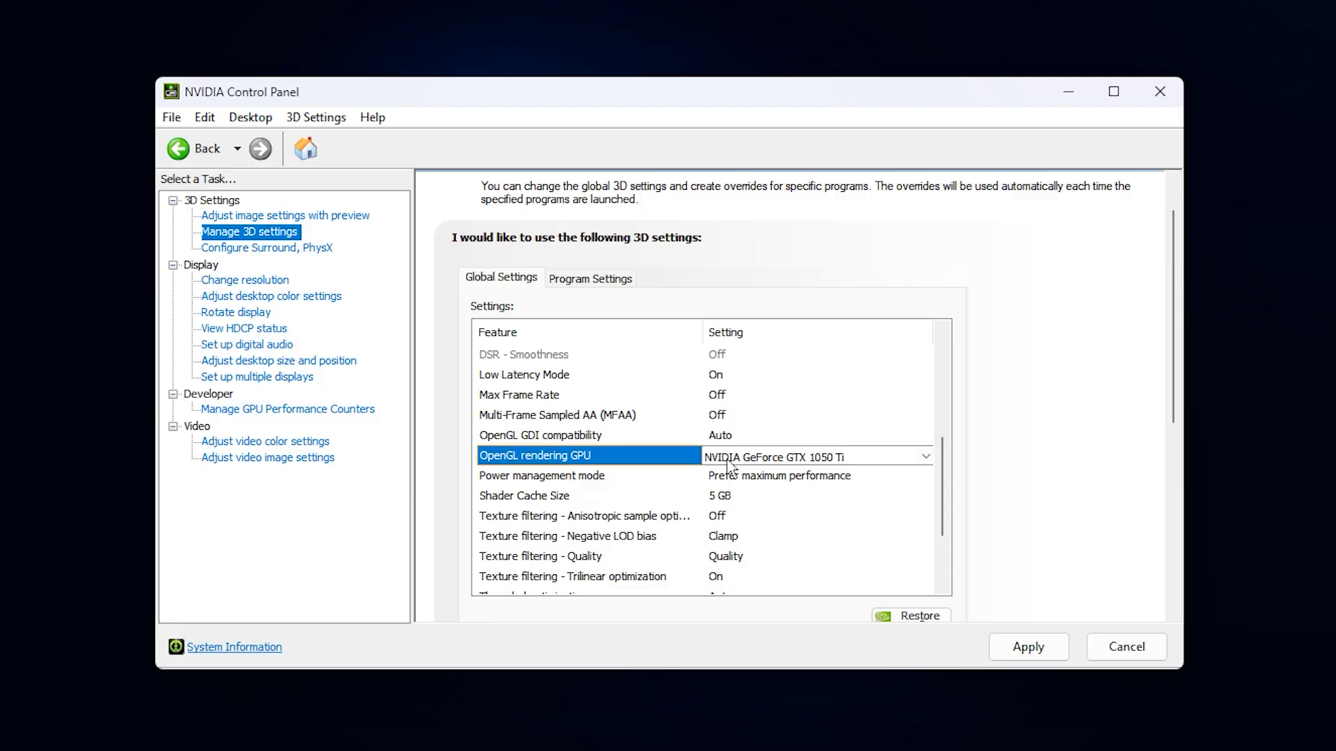
- Set Power management mode to Prefer maximum performance
click(601, 480)
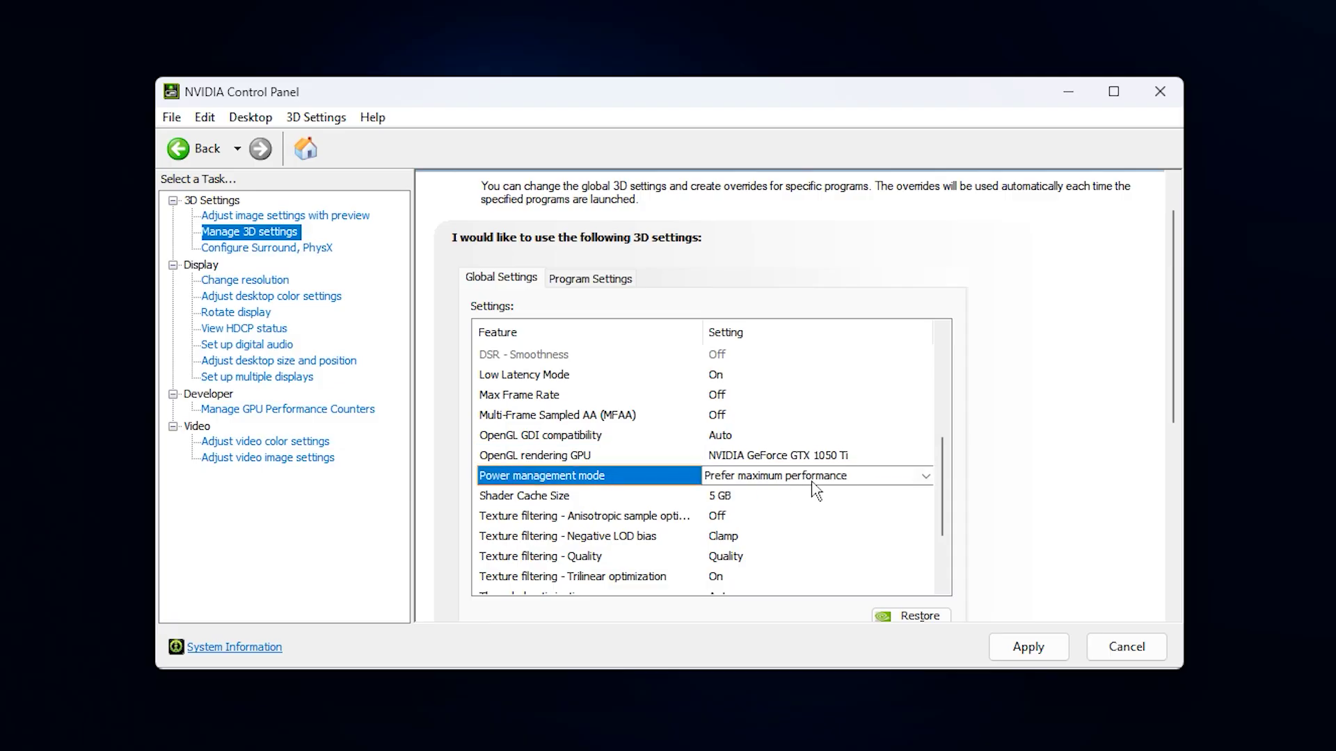
click(788, 480)
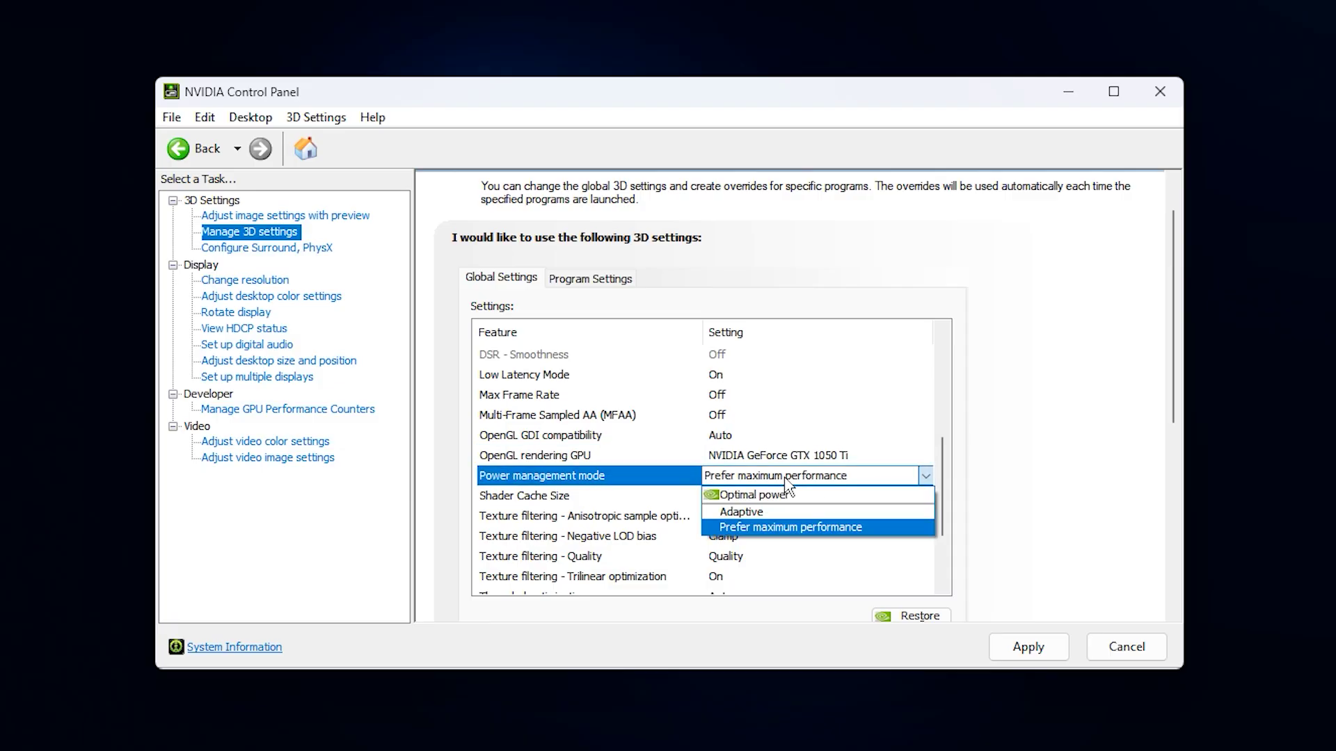
click(671, 483)
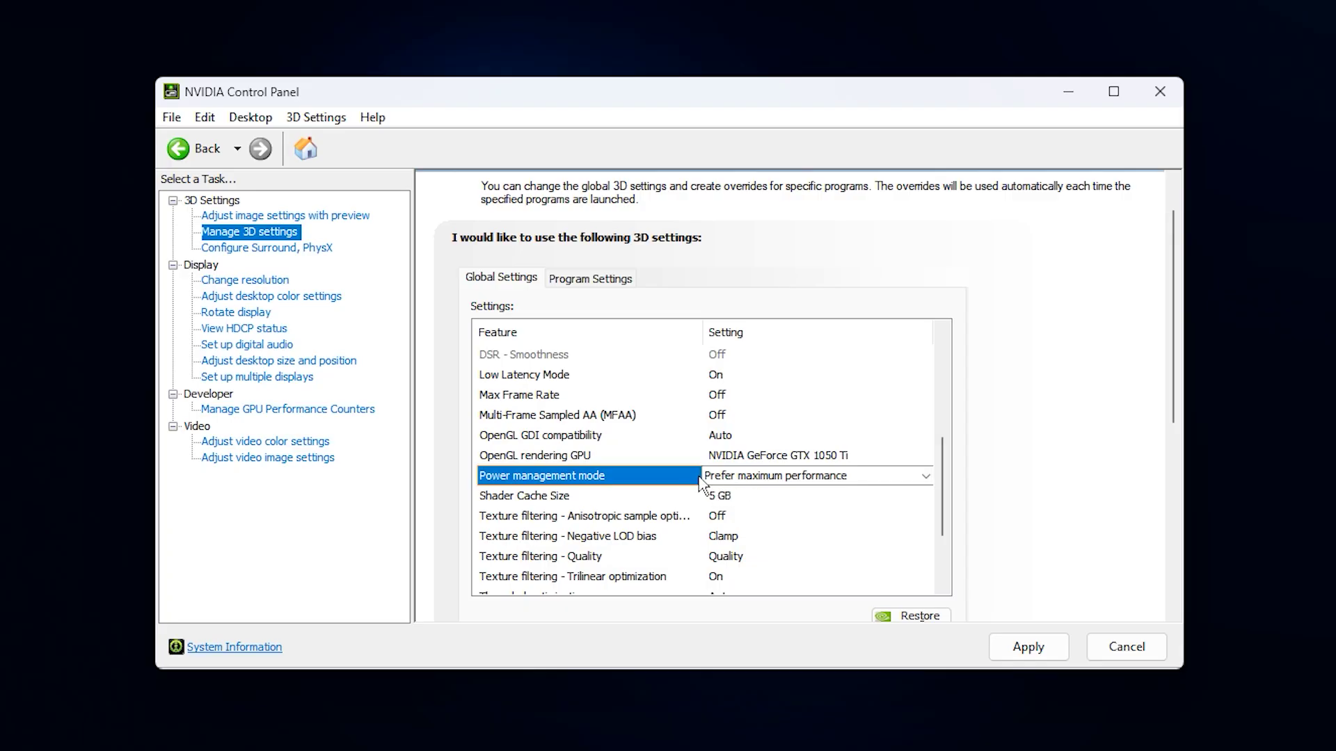
- Keep Shader Cache Size at 5 GB
click(548, 499)
click(739, 497)
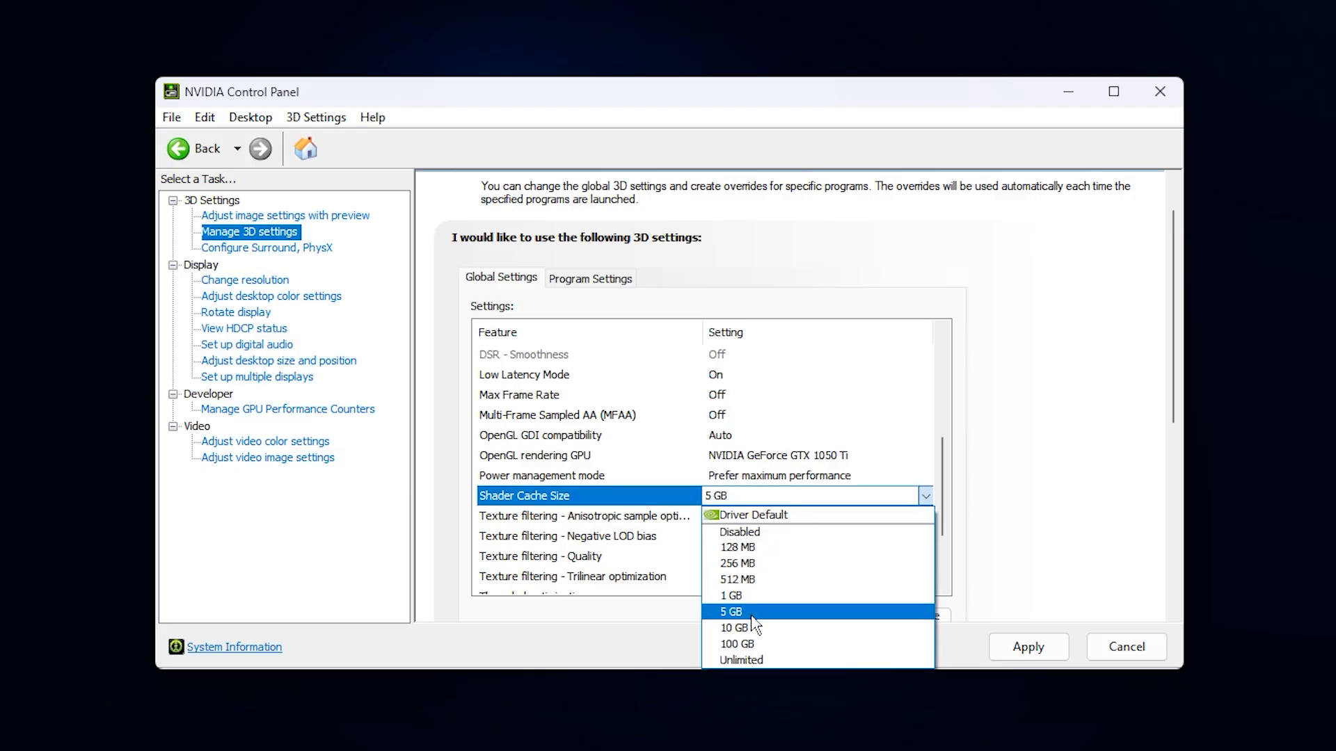
click(645, 502)
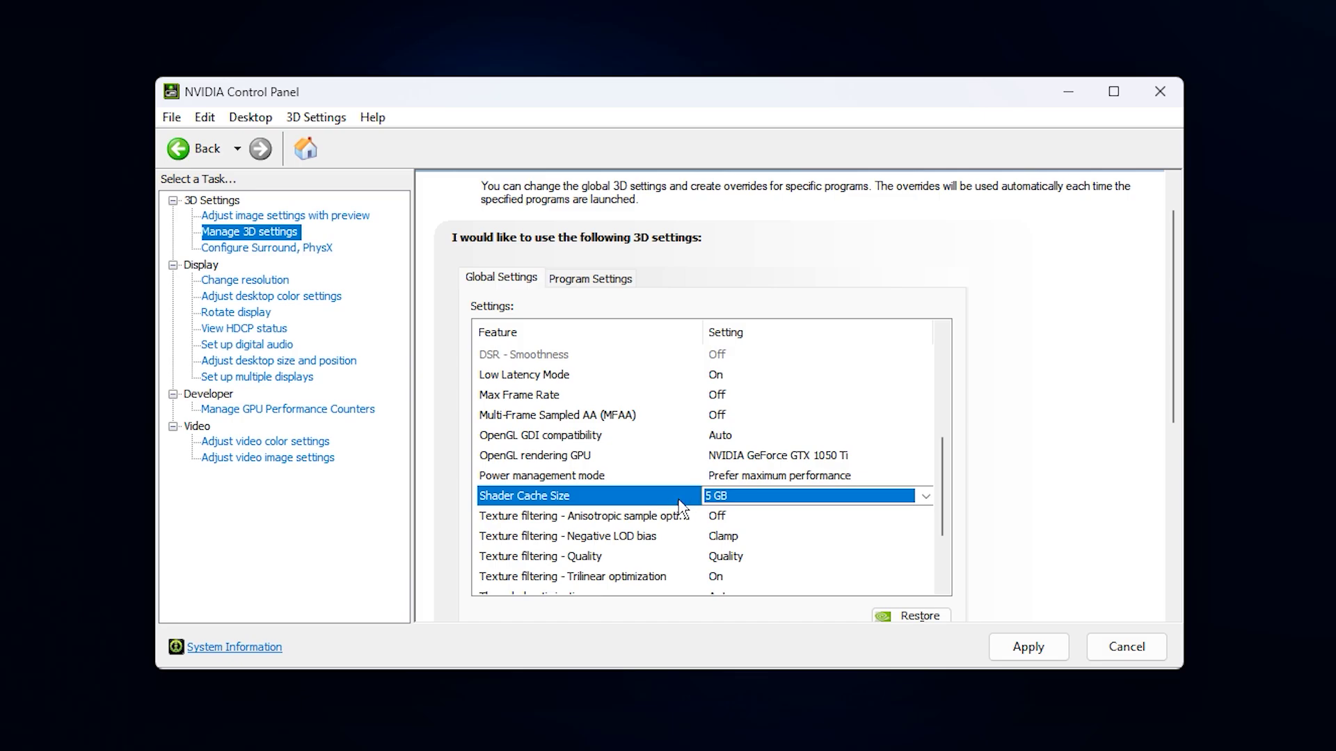
scroll(675, 505, down, 1)
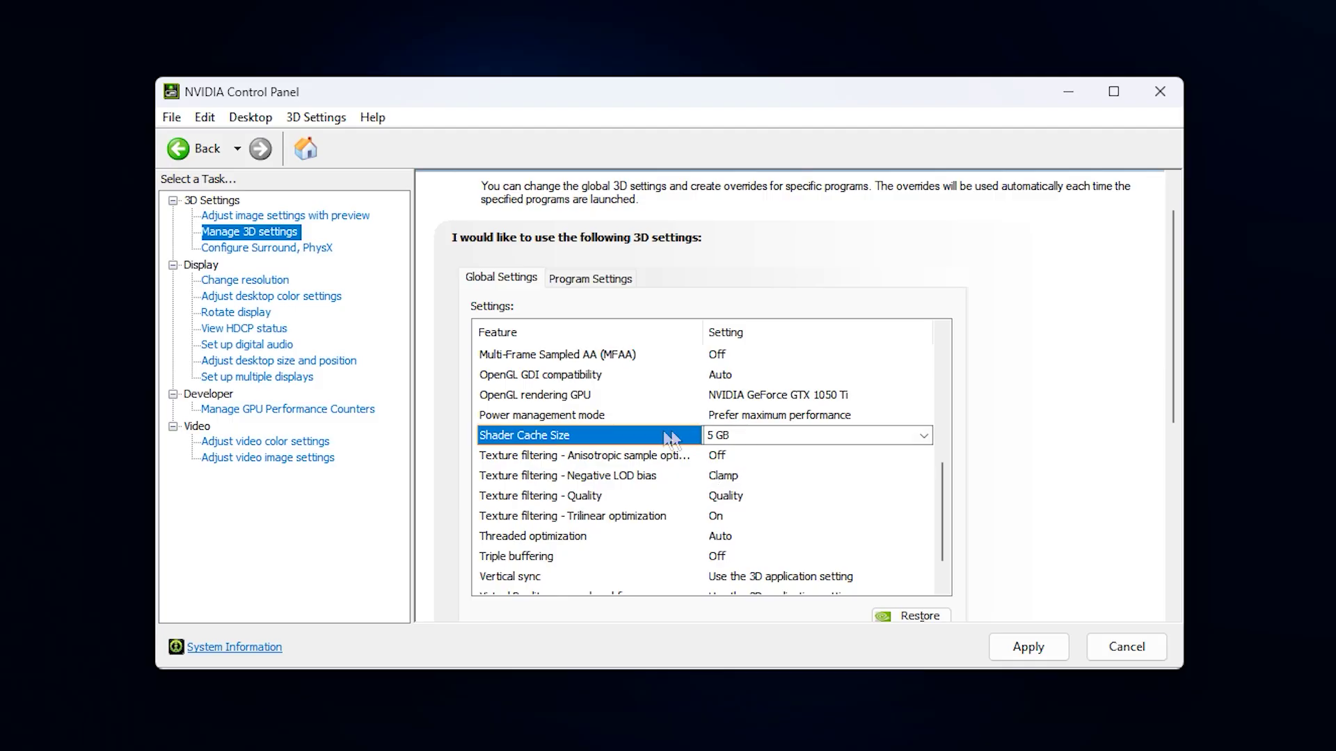
- Leave anisotropic sample optimization Off and set Texture filtering - Quality to Quality
click(601, 459)
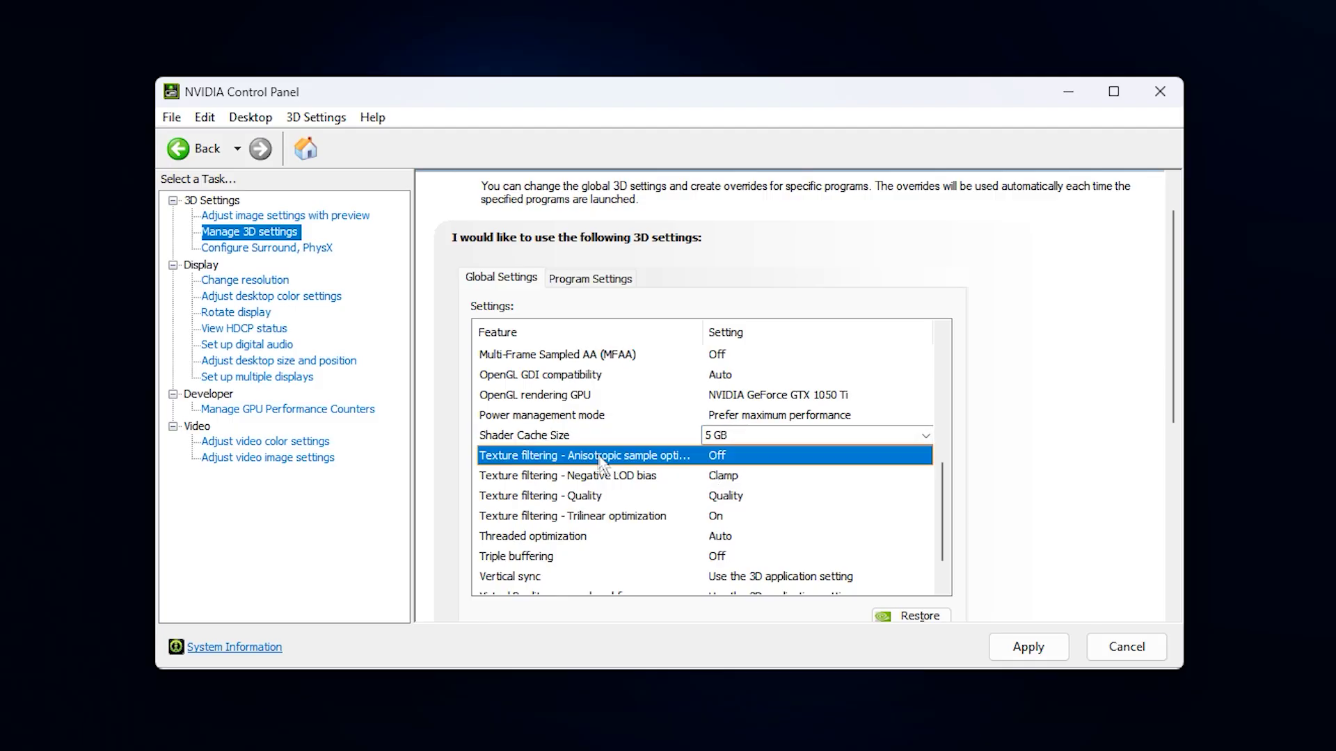
click(570, 497)
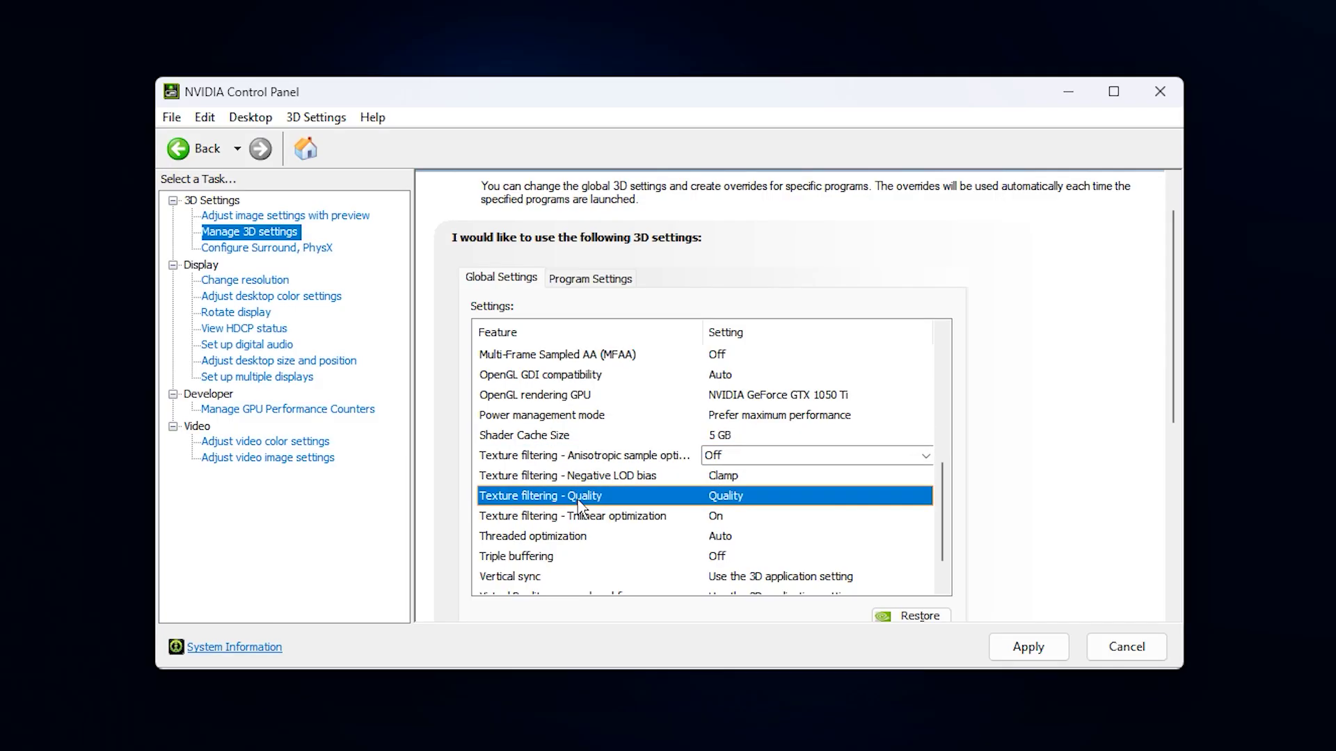
click(742, 497)
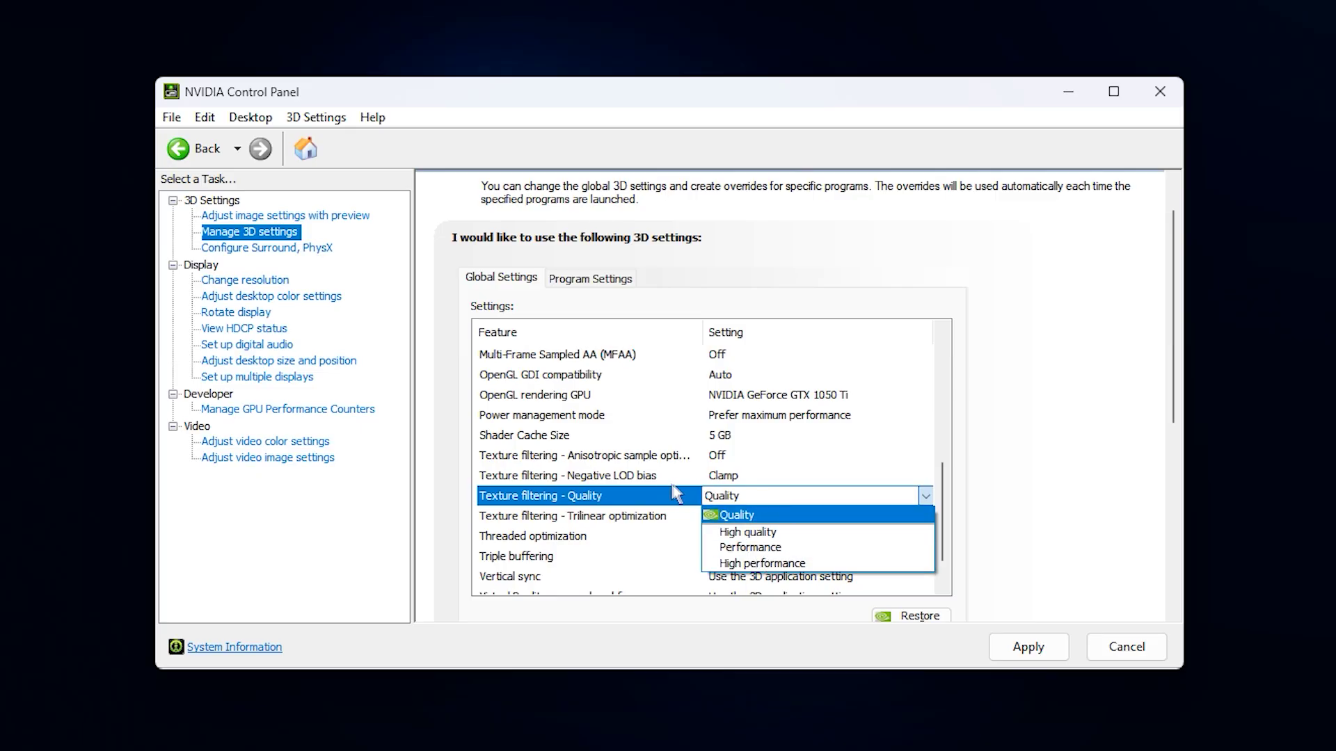
click(662, 504)
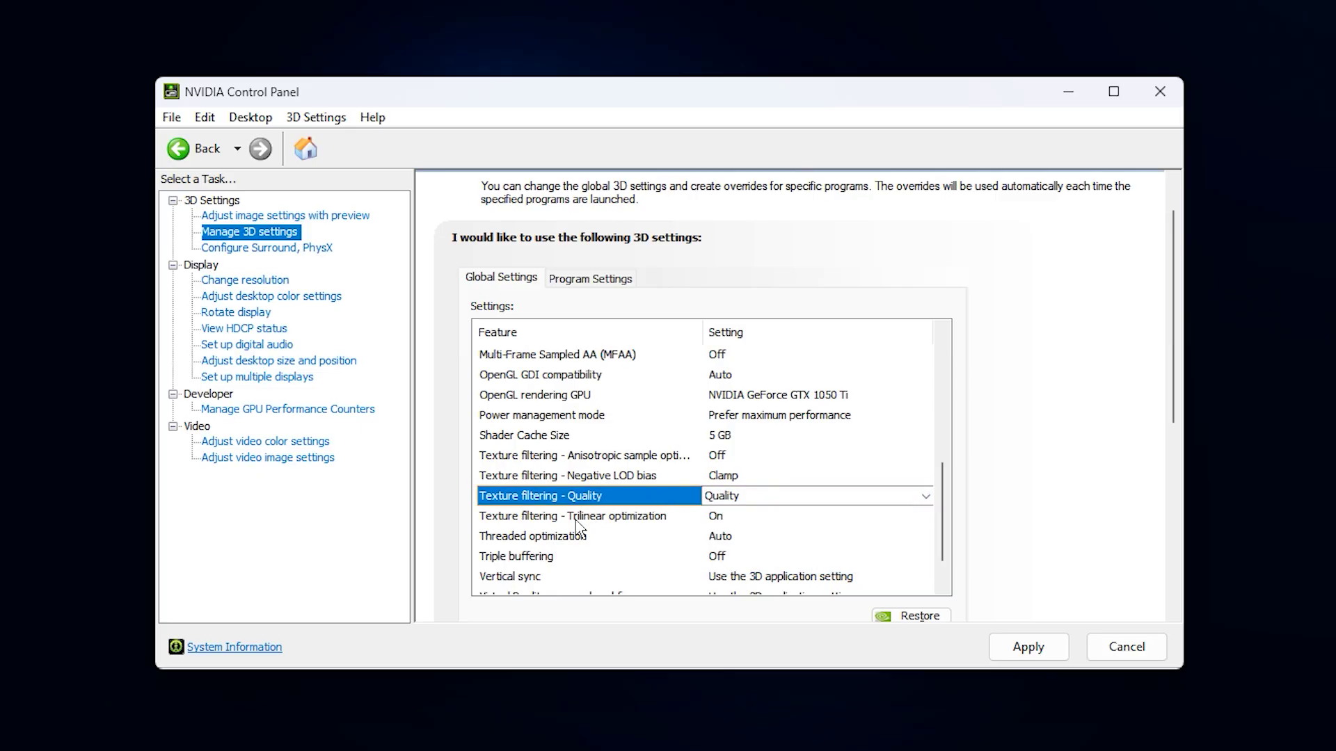
- Set Threaded optimization to Auto and keep Triple buffering Off
click(757, 537)
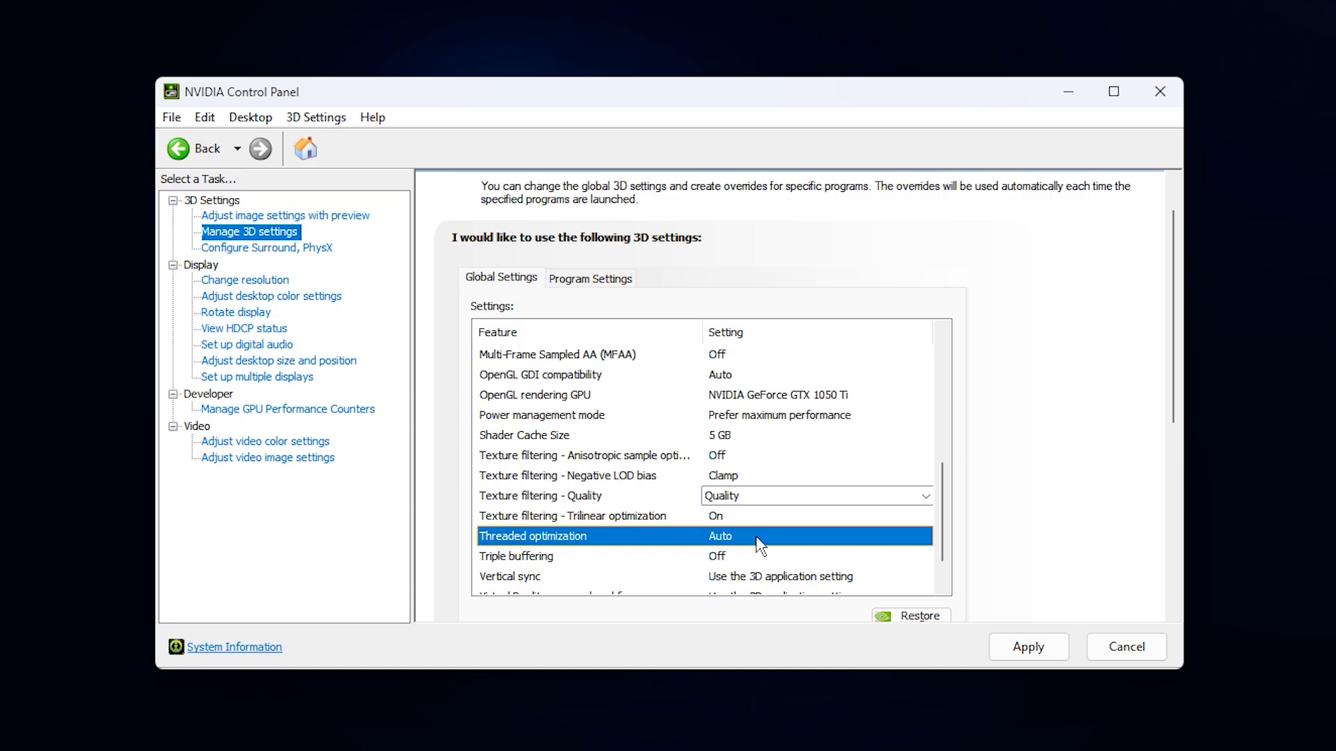
click(755, 536)
click(709, 540)
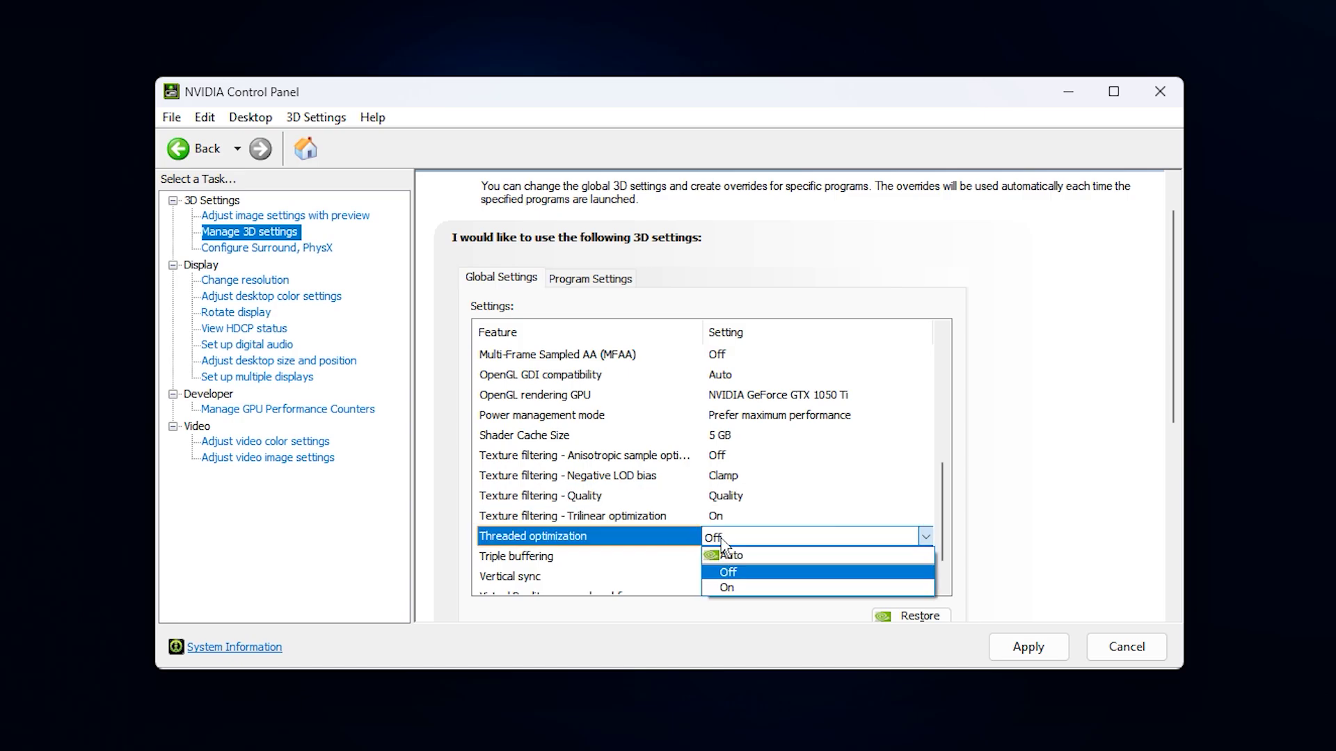
click(751, 555)
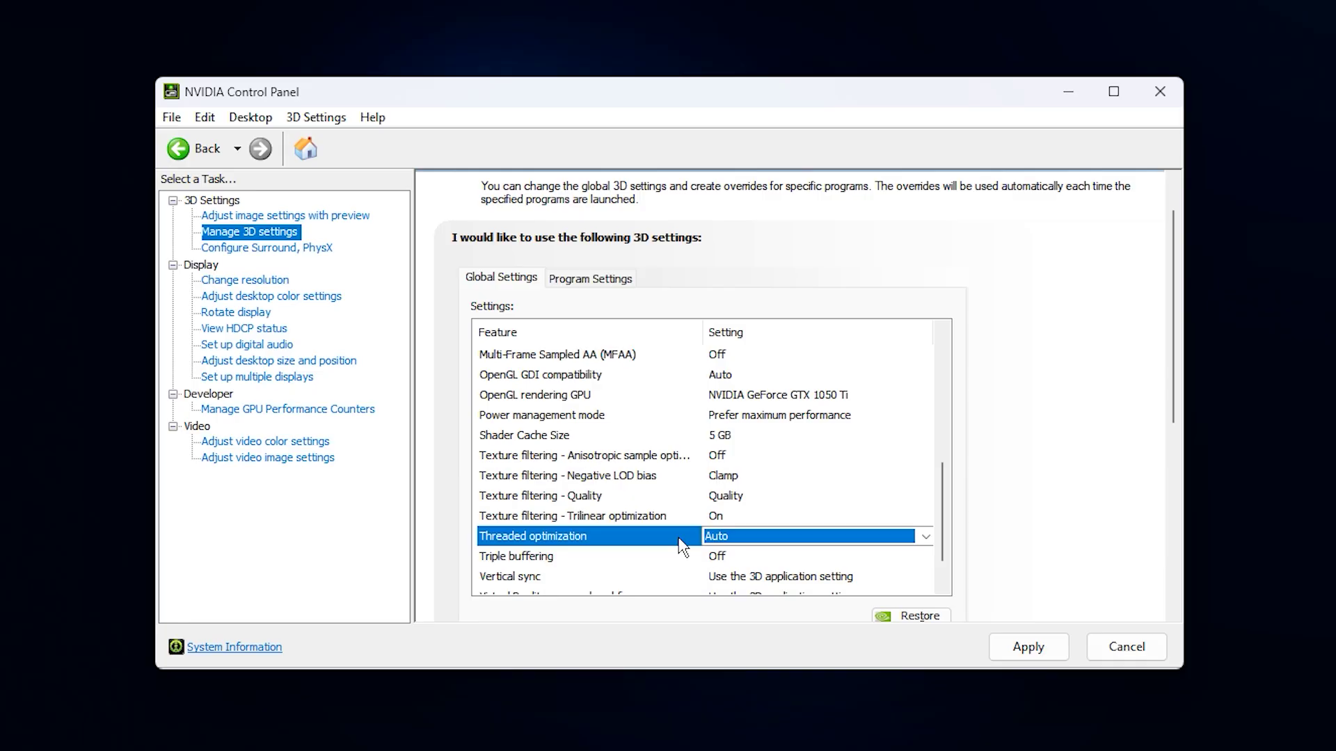
click(679, 542)
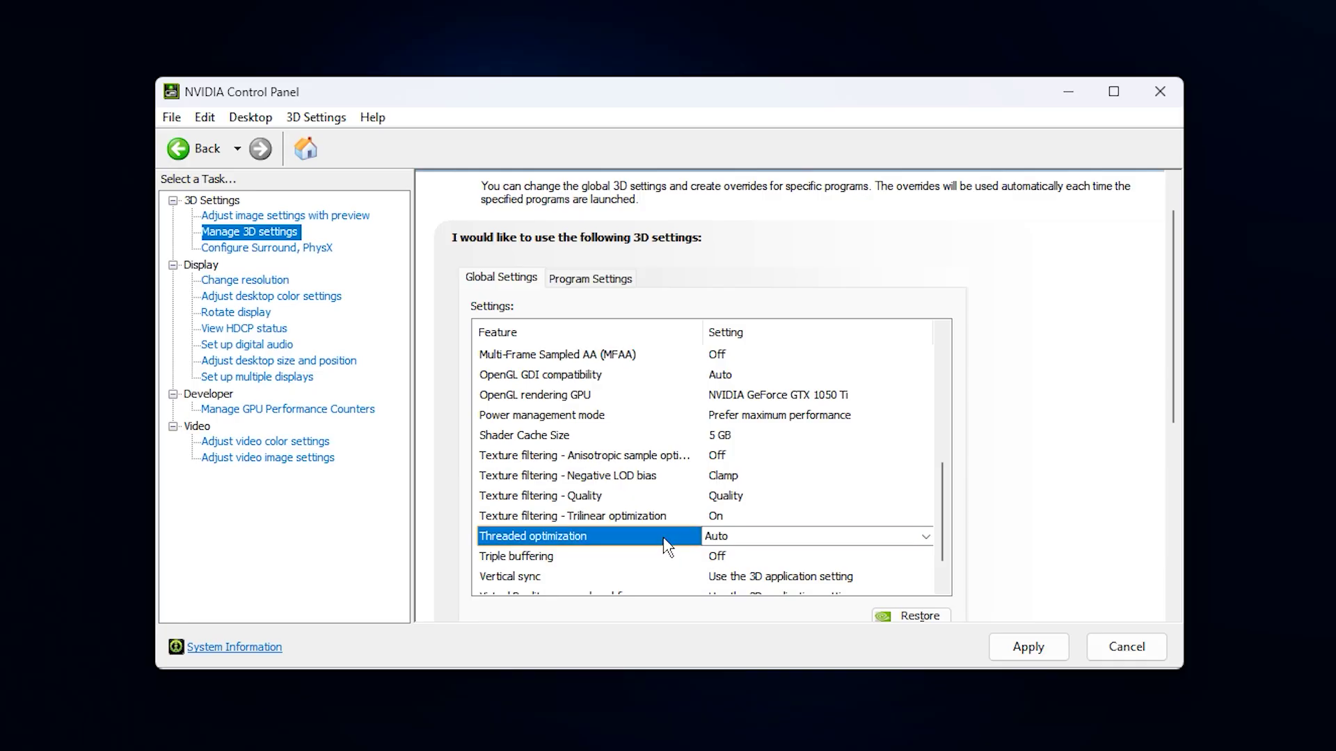
click(536, 561)
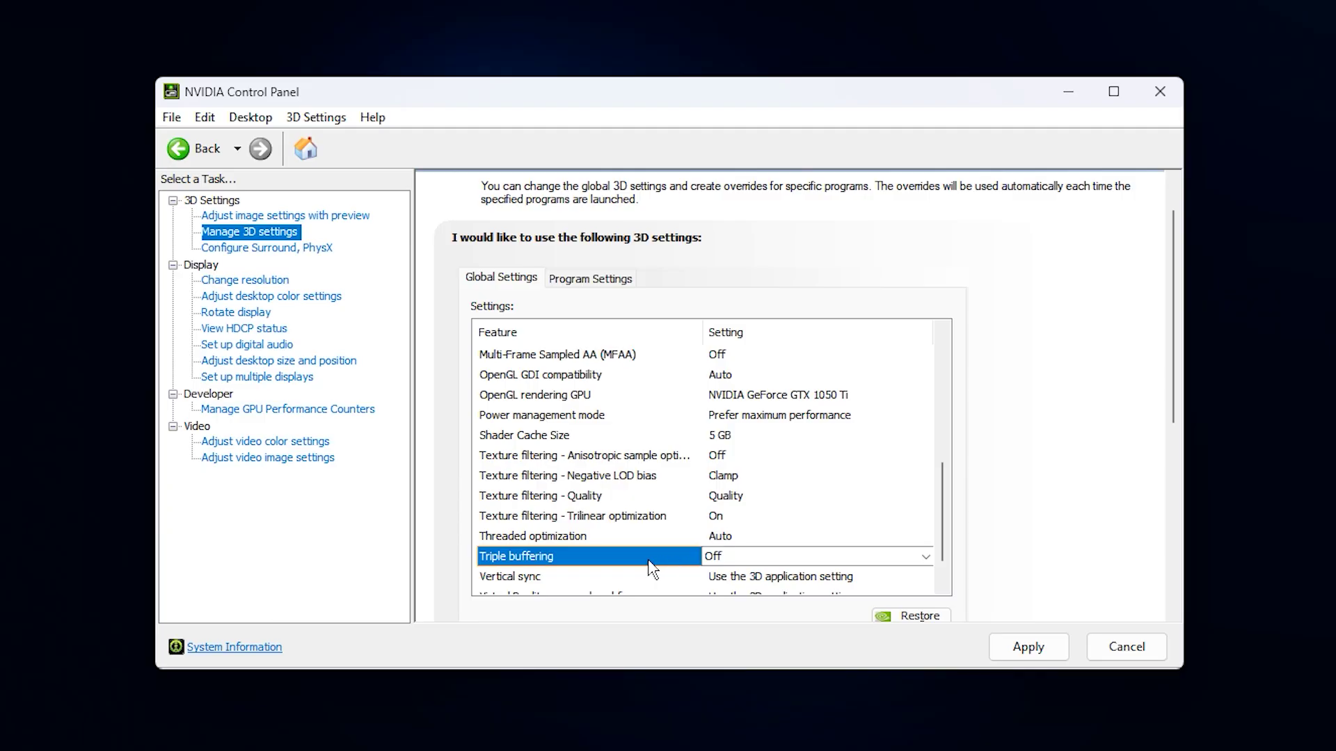
scroll(648, 561, down, 1)
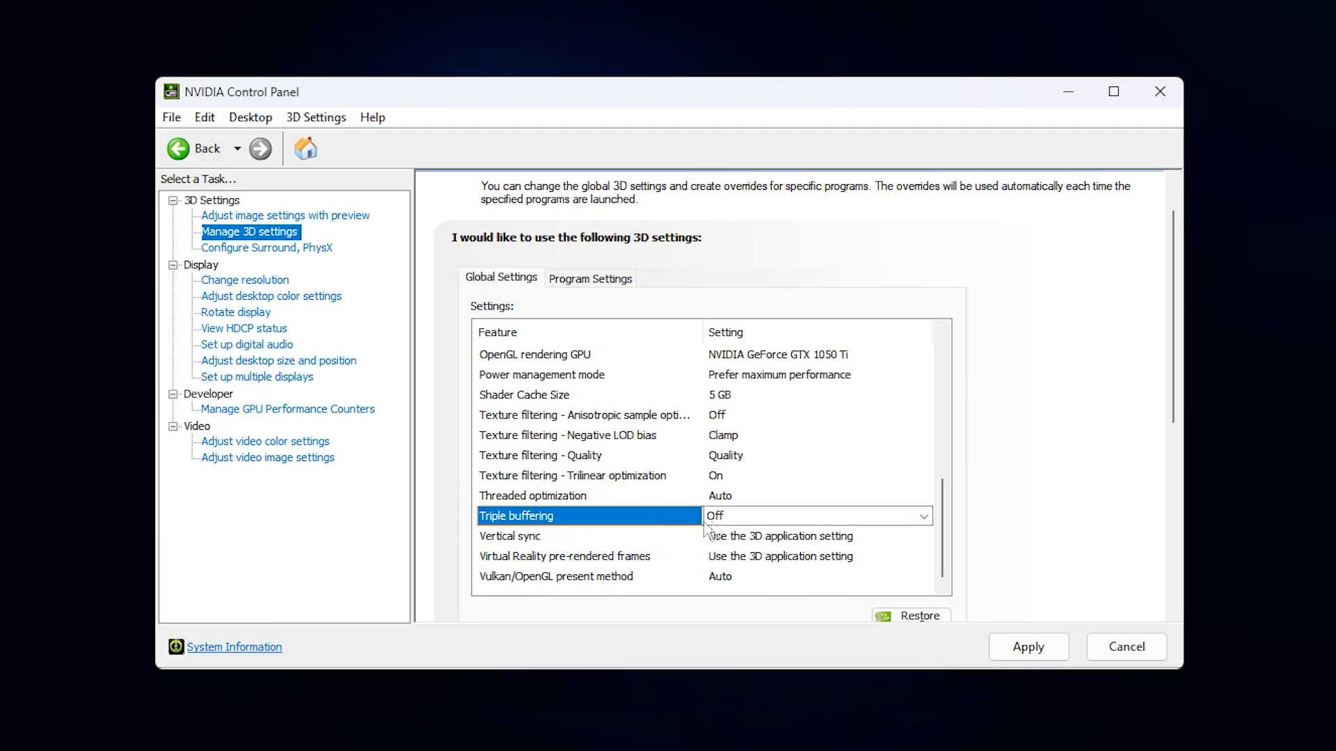
click(516, 539)
click(758, 539)
click(757, 539)
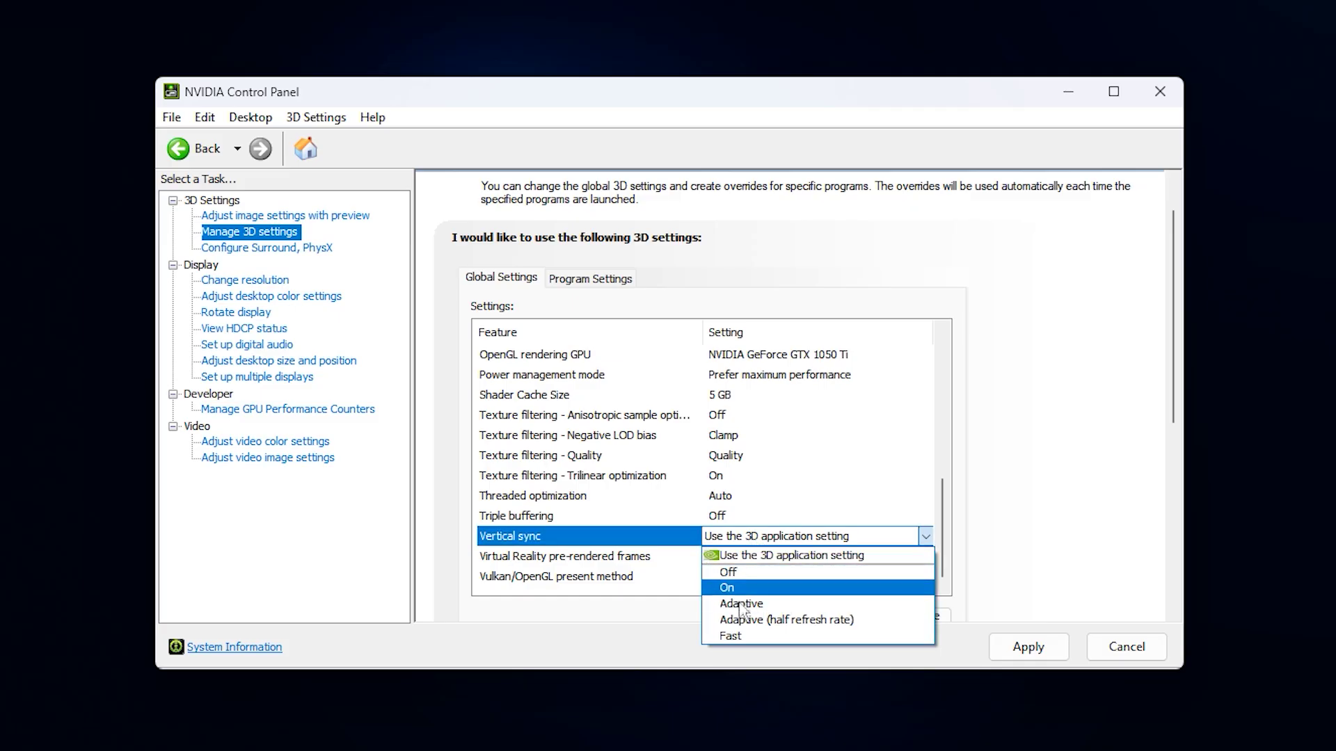
click(646, 541)
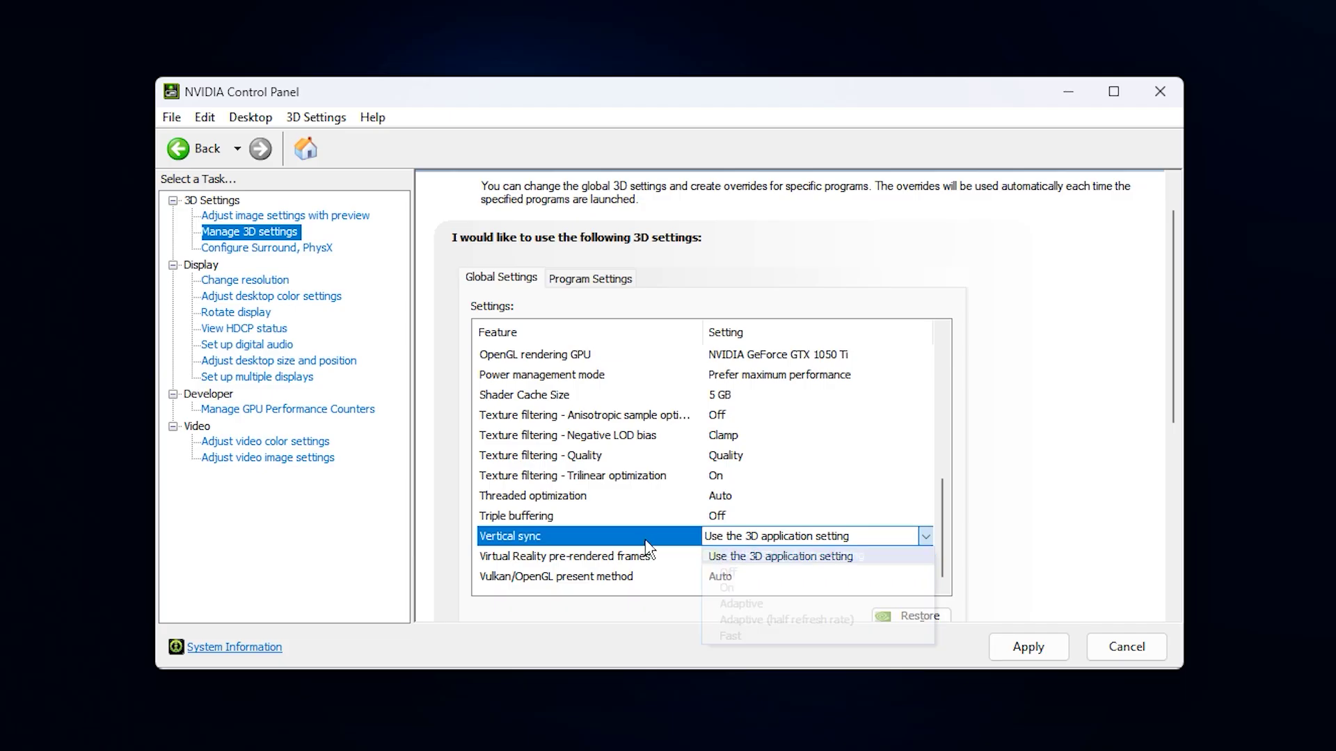
click(668, 543)
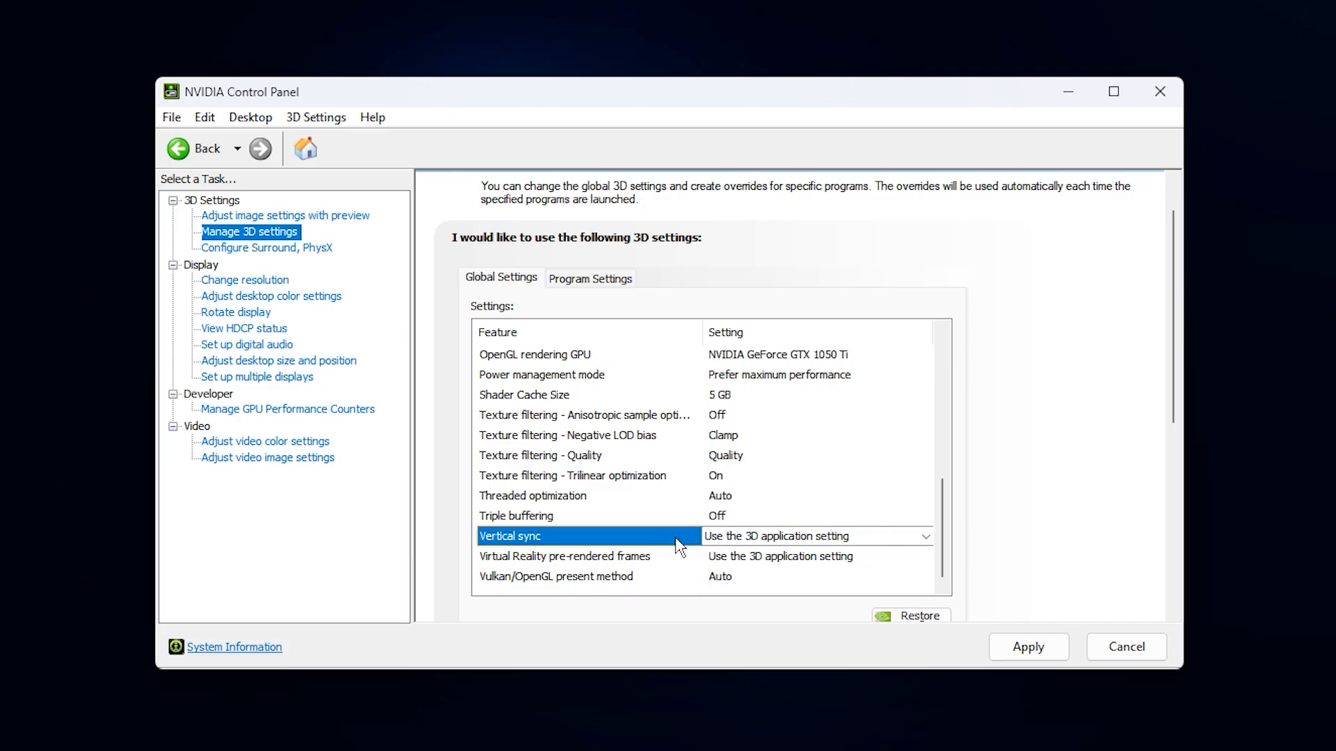
click(587, 560)
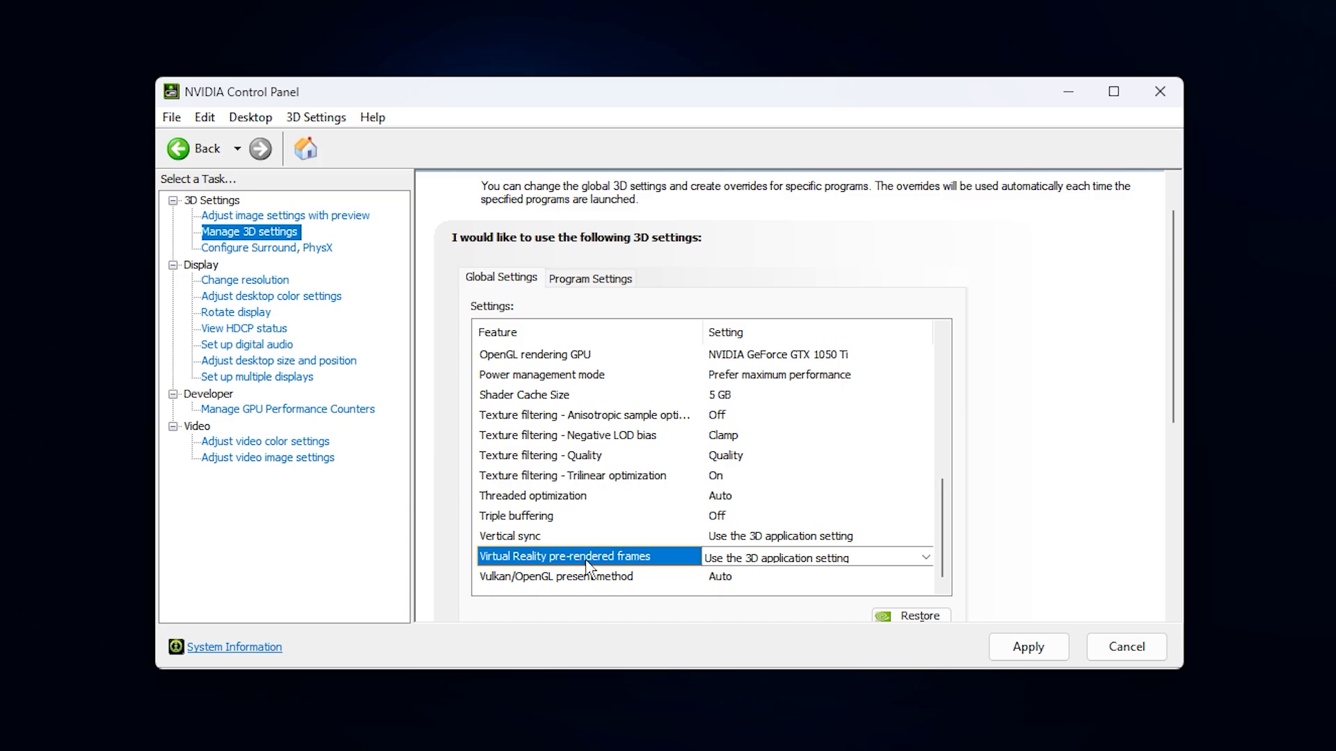
click(752, 559)
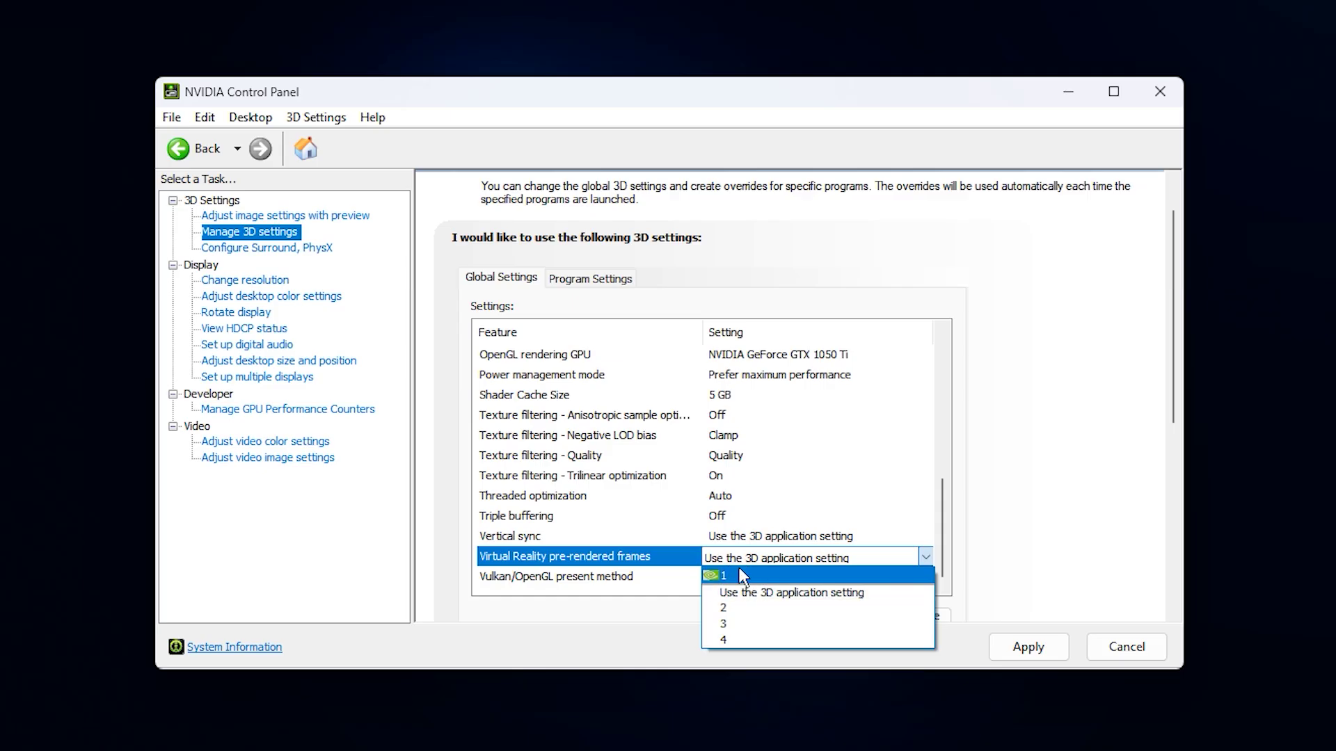
click(657, 561)
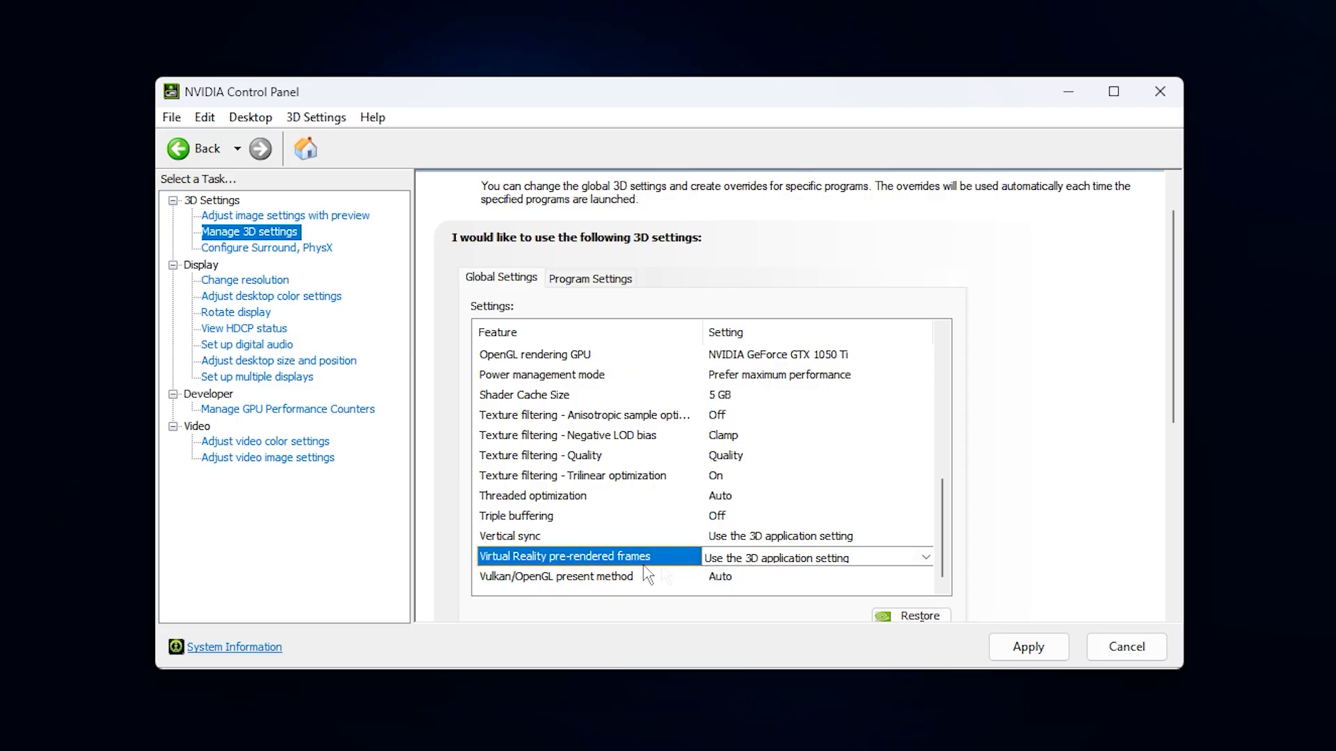
click(596, 581)
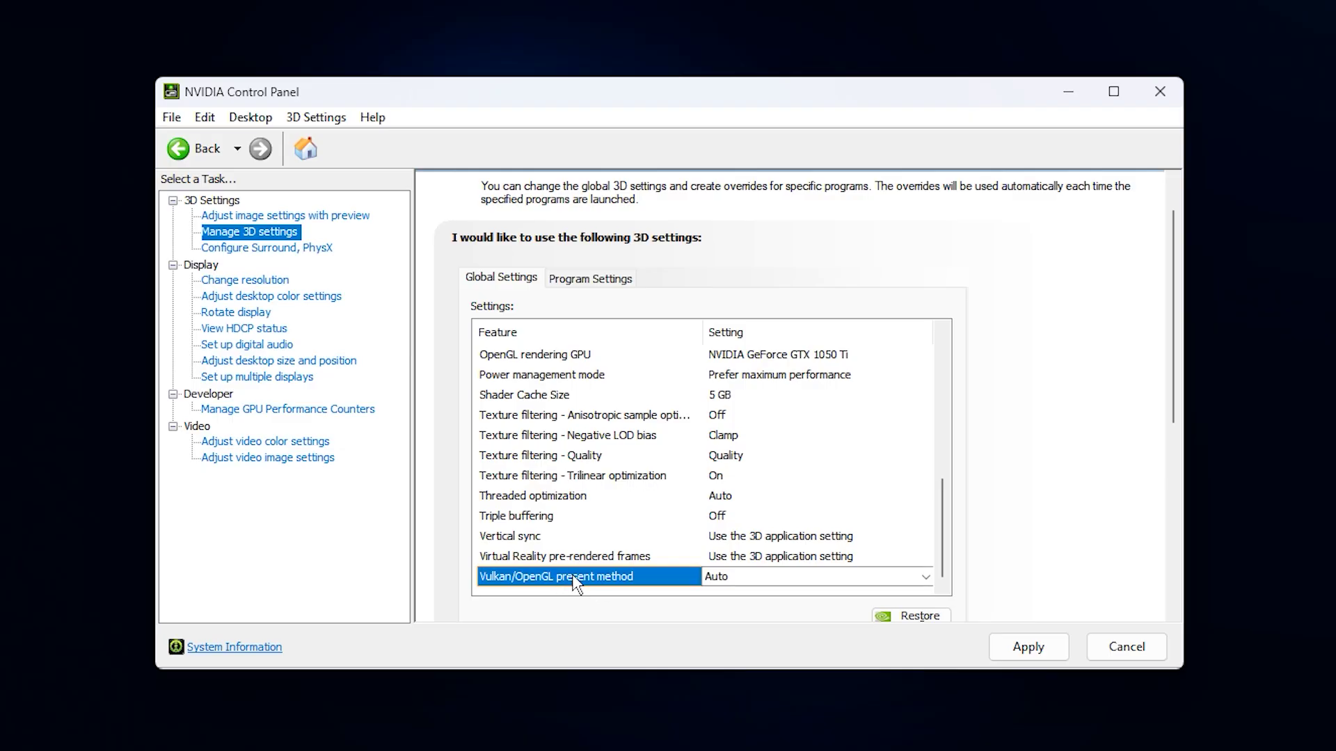
click(742, 578)
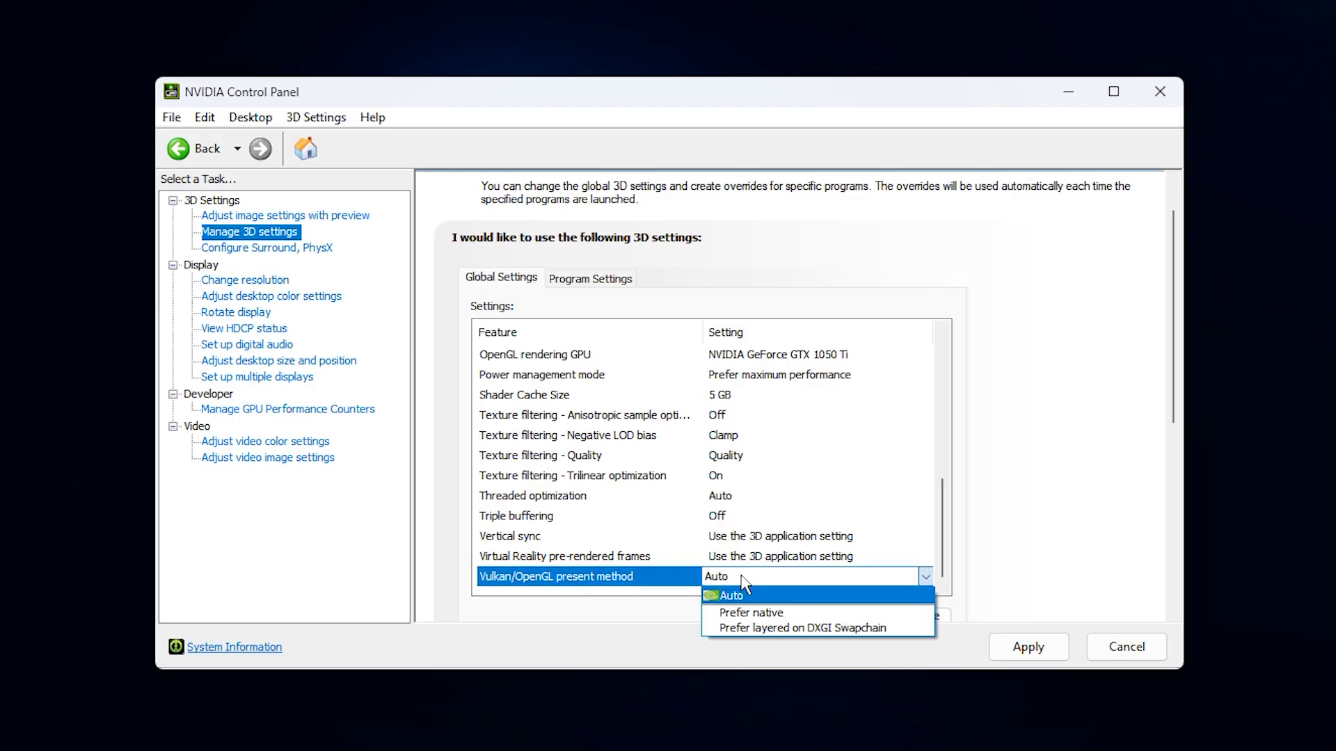
click(661, 577)
click(660, 575)
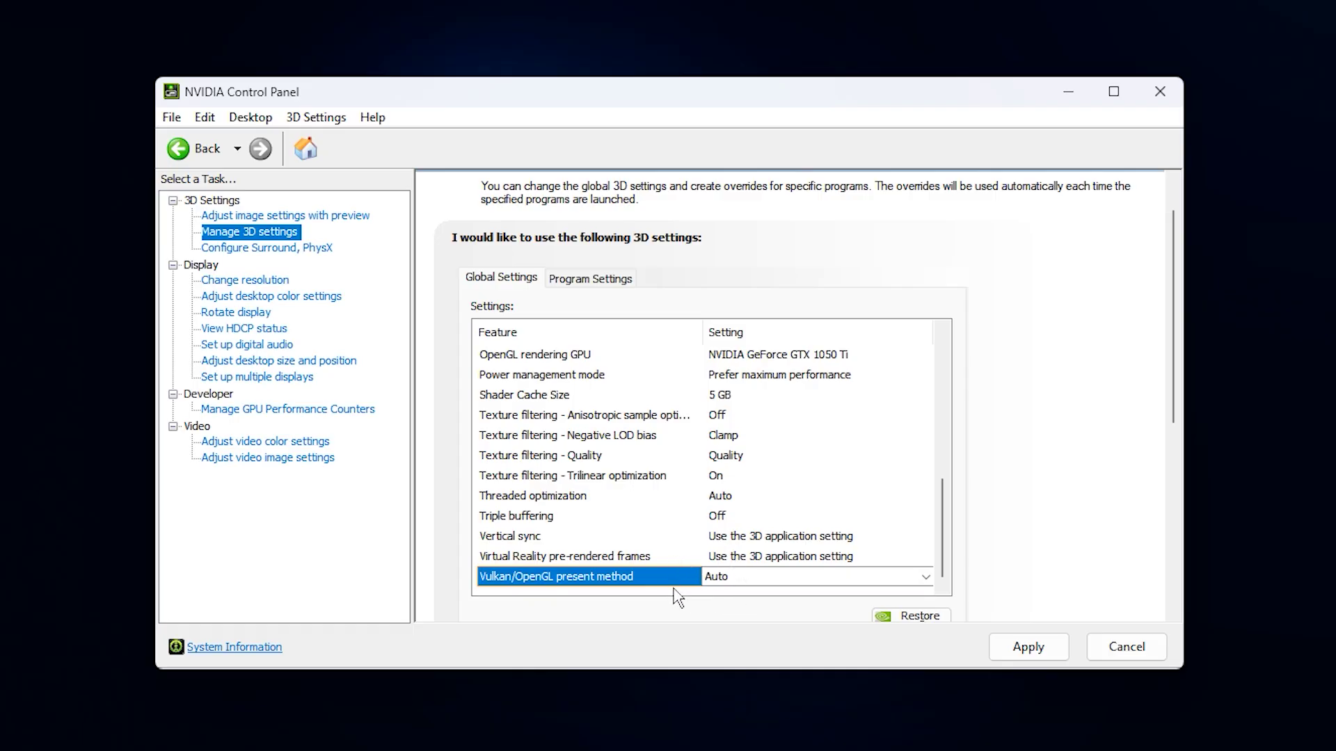
- Apply the changed global 3D settings and review the feature list
click(1016, 651)
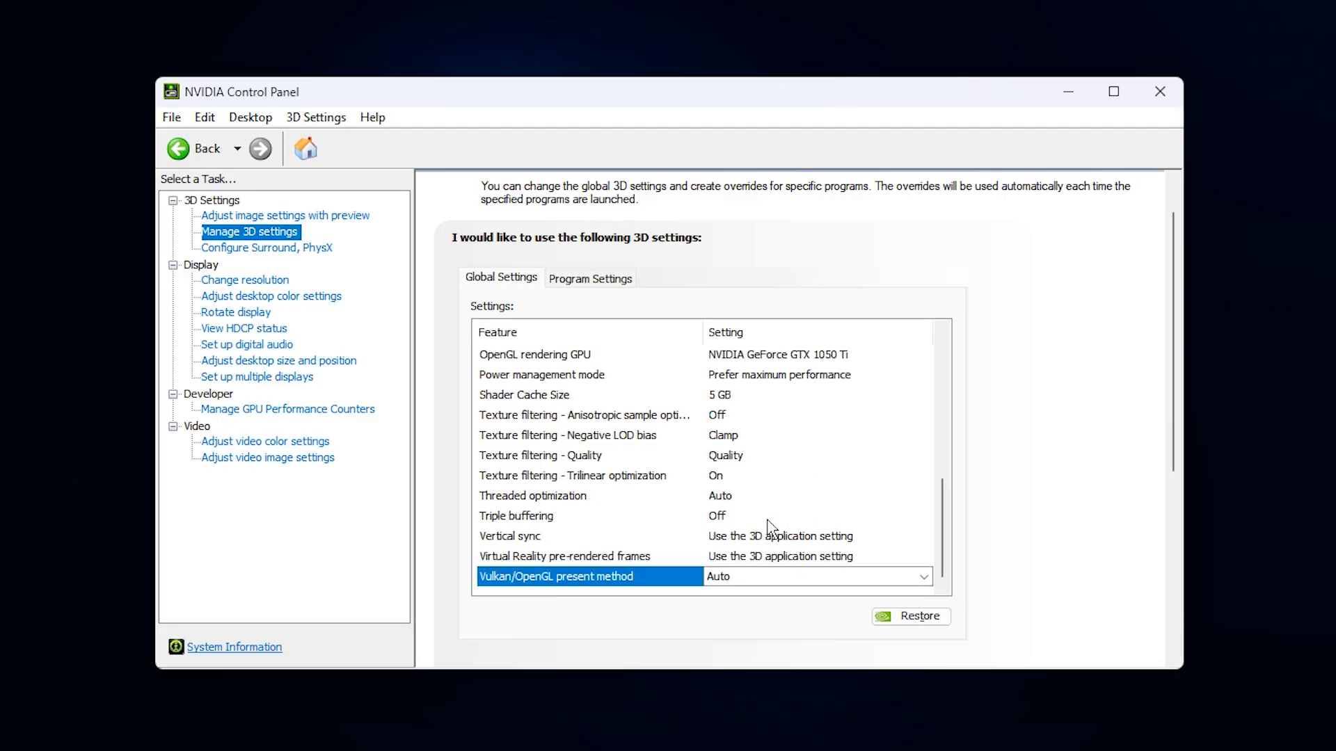
scroll(770, 529, up, 10)
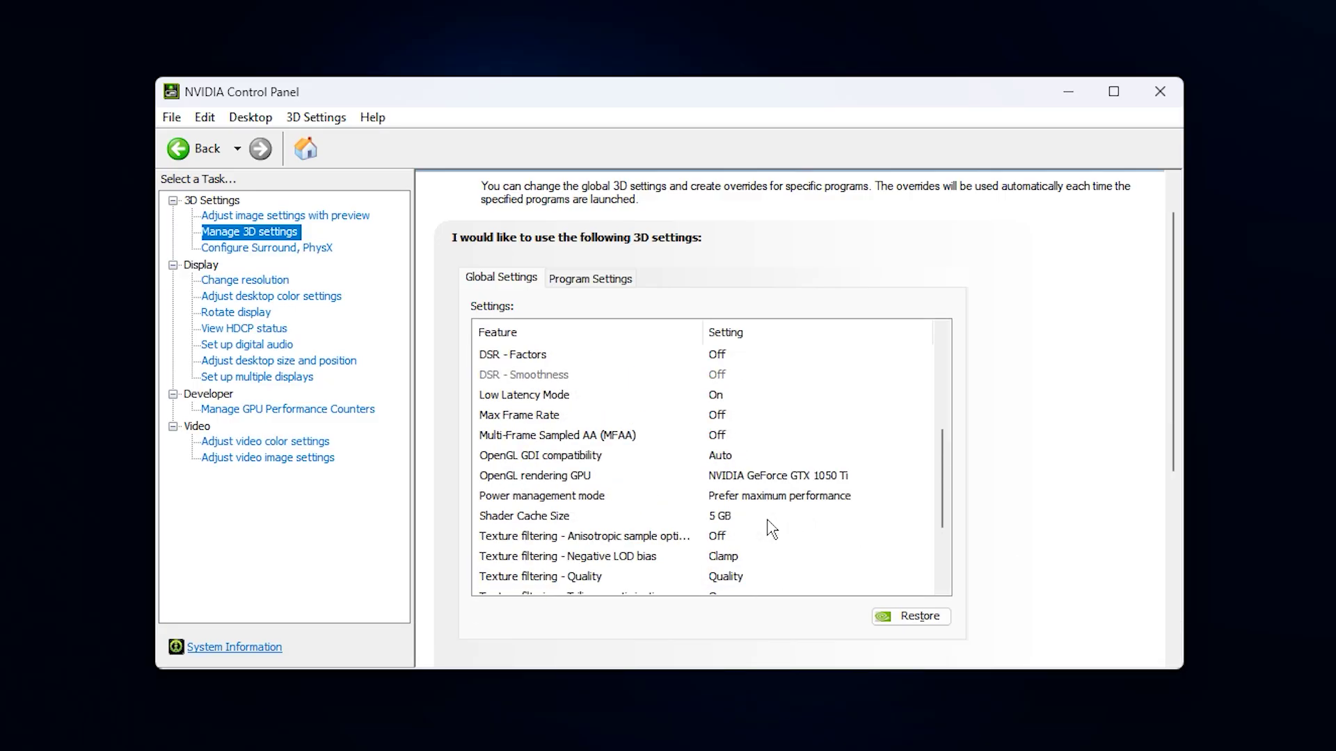
scroll(770, 529, down, 3)
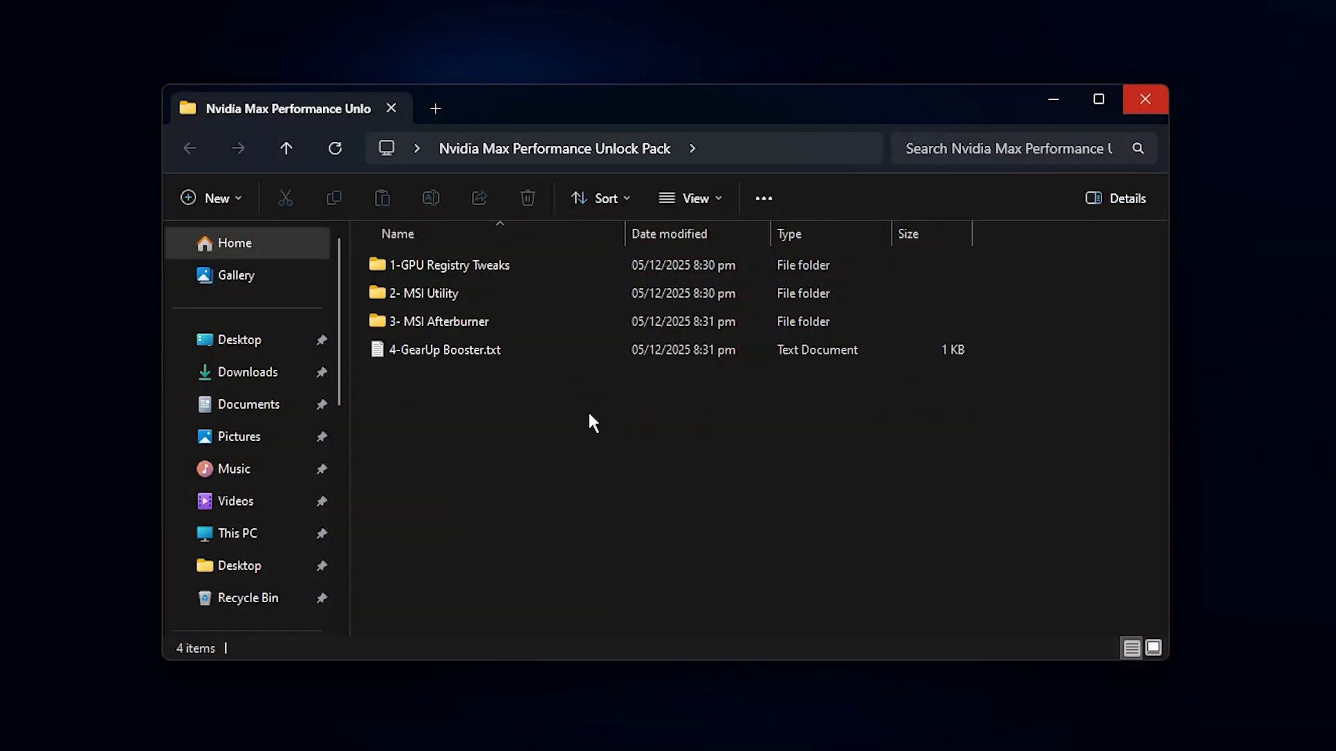
- Open 1-GPU Registry Tweaks and select Gaming Performance Registry.reg
double_click(508, 259)
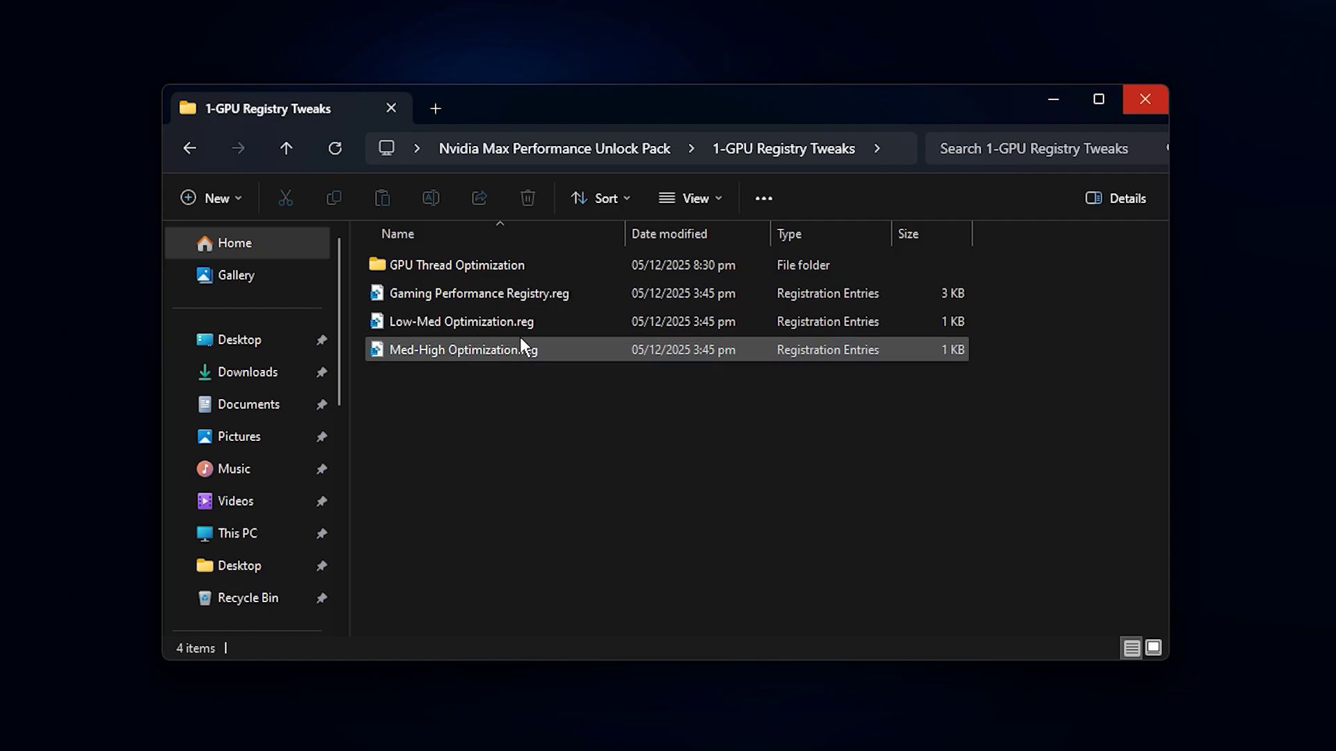
click(508, 293)
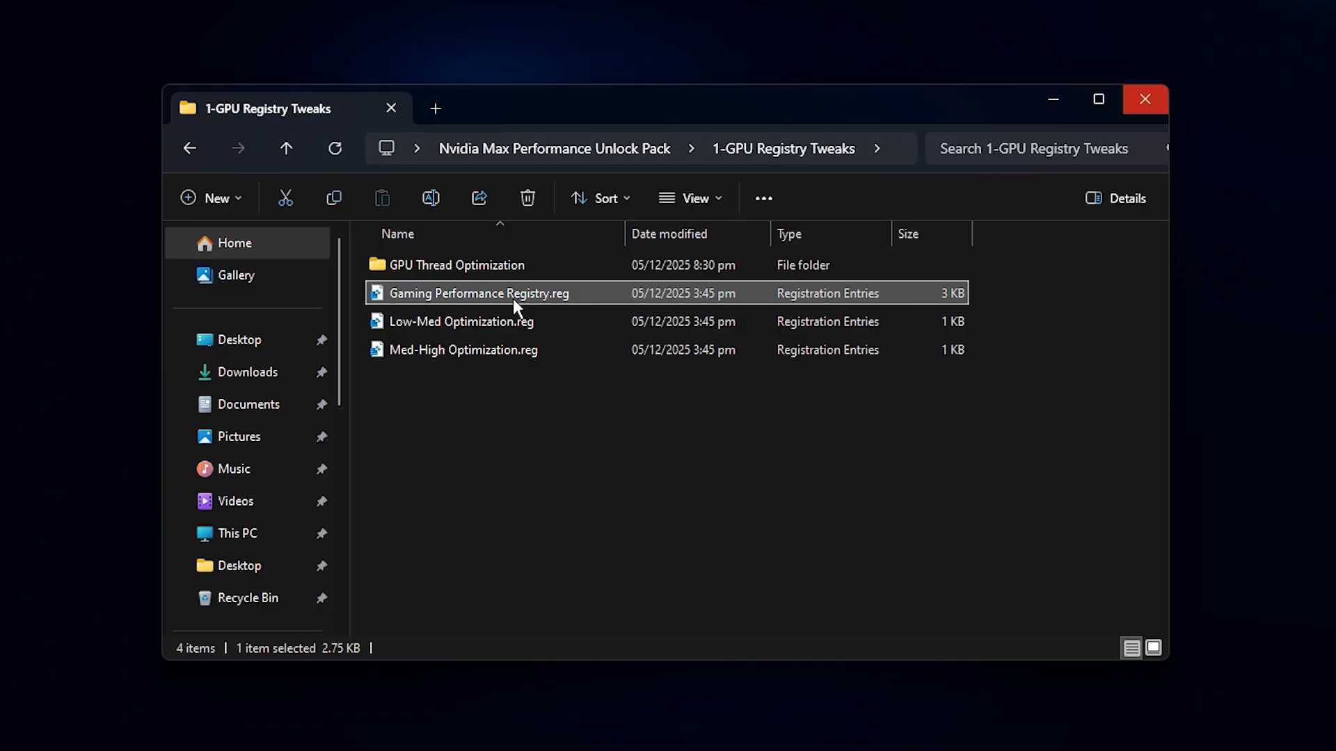
click(480, 322)
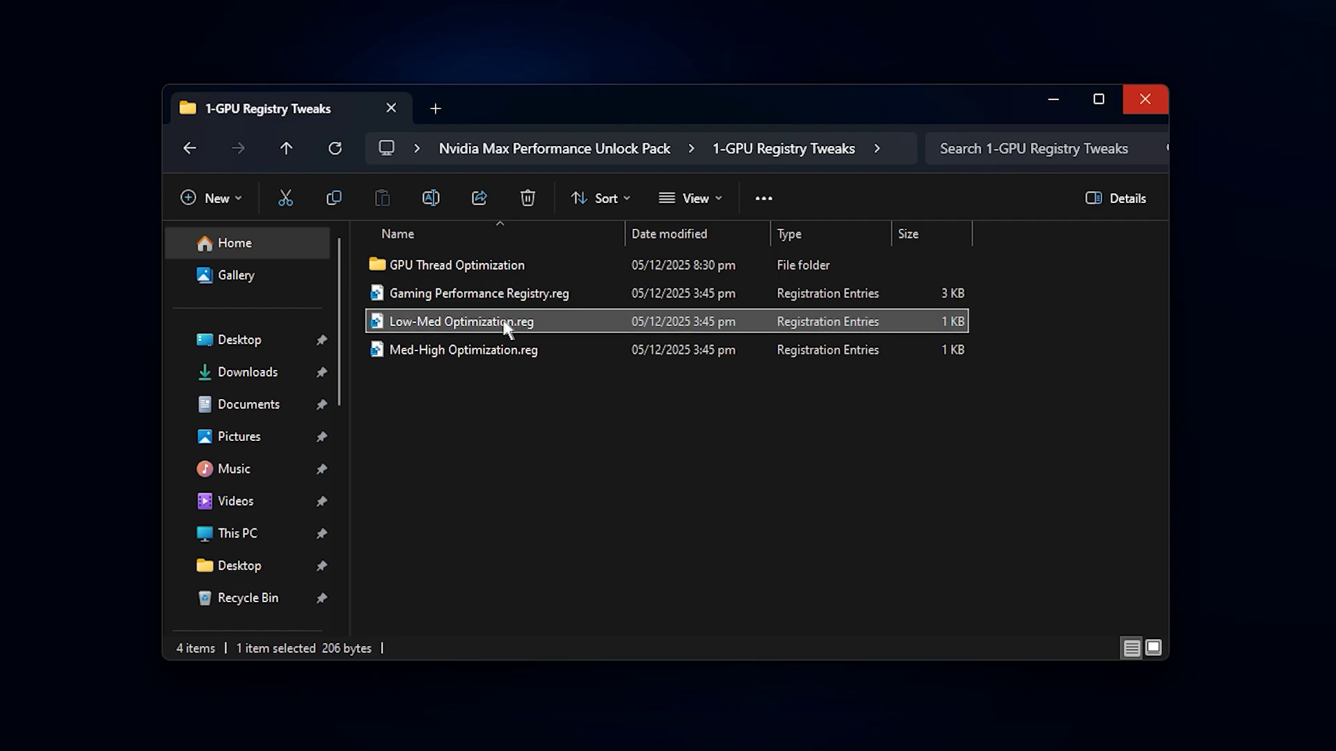
click(452, 350)
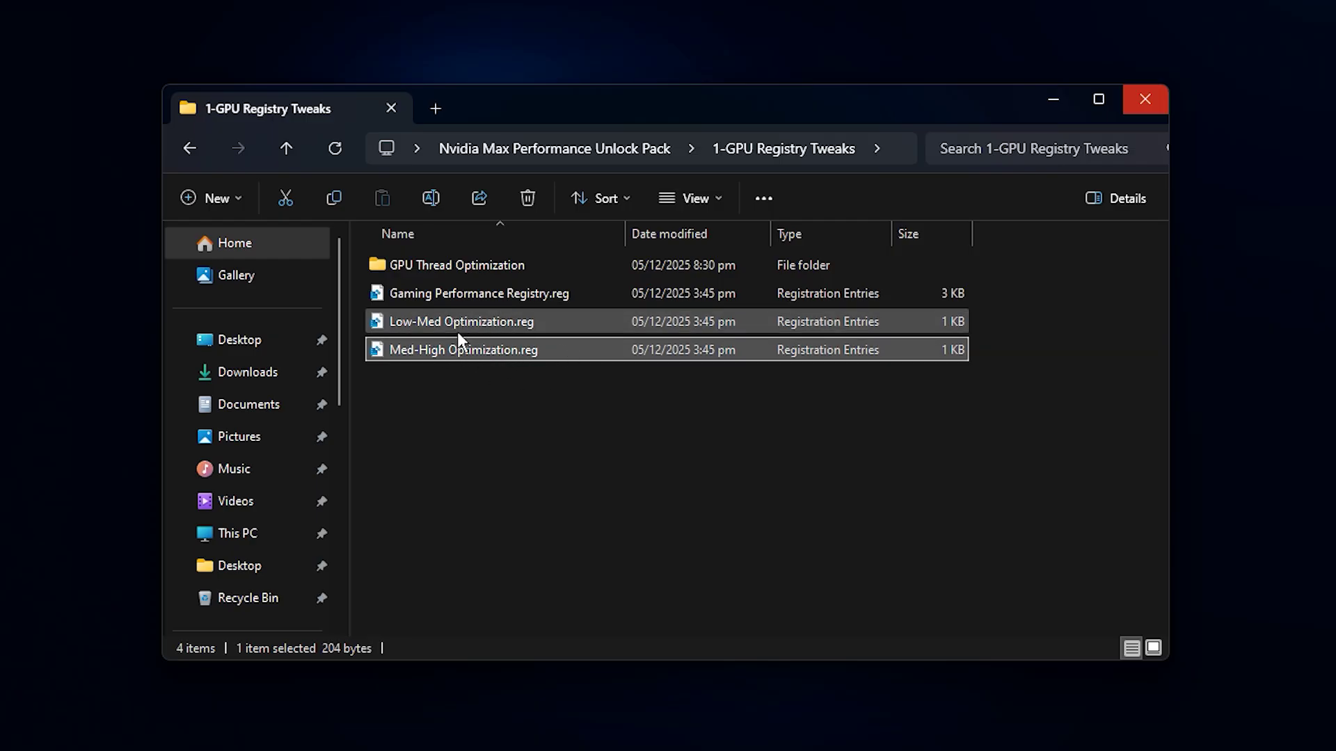
click(482, 327)
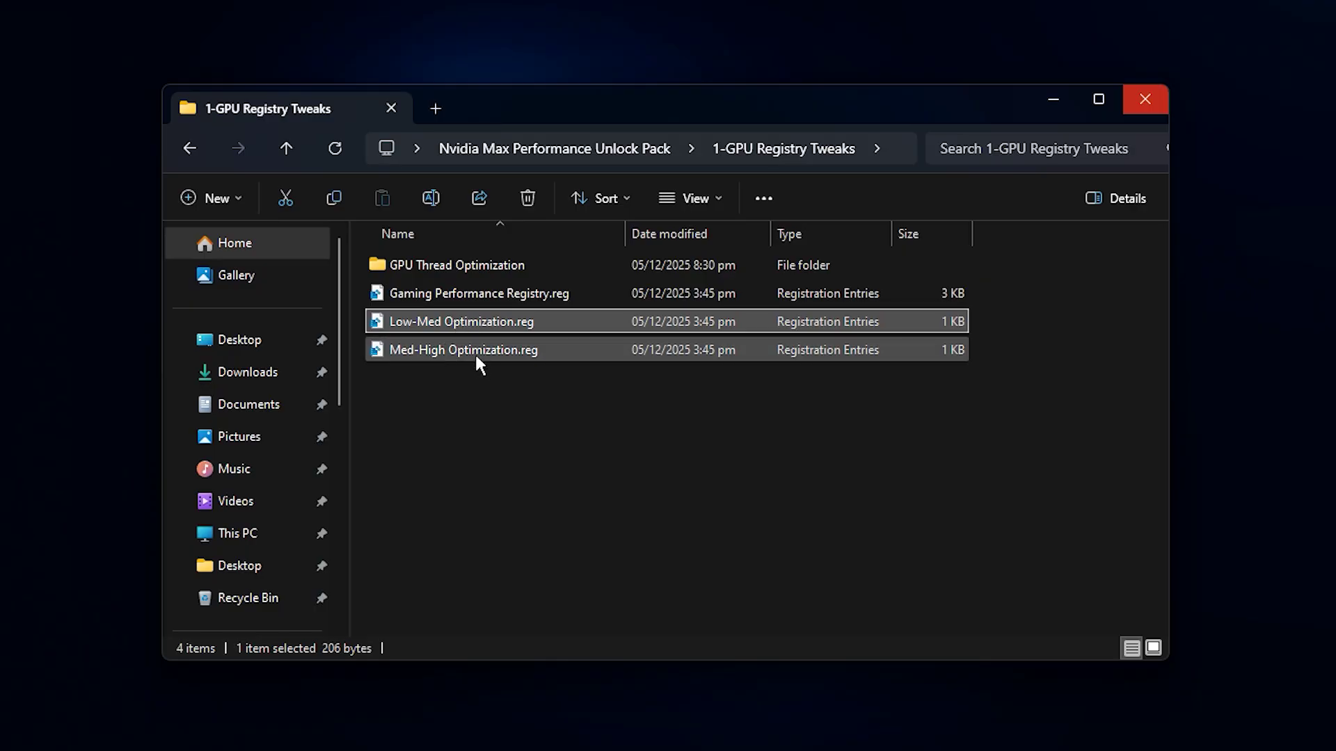
click(476, 355)
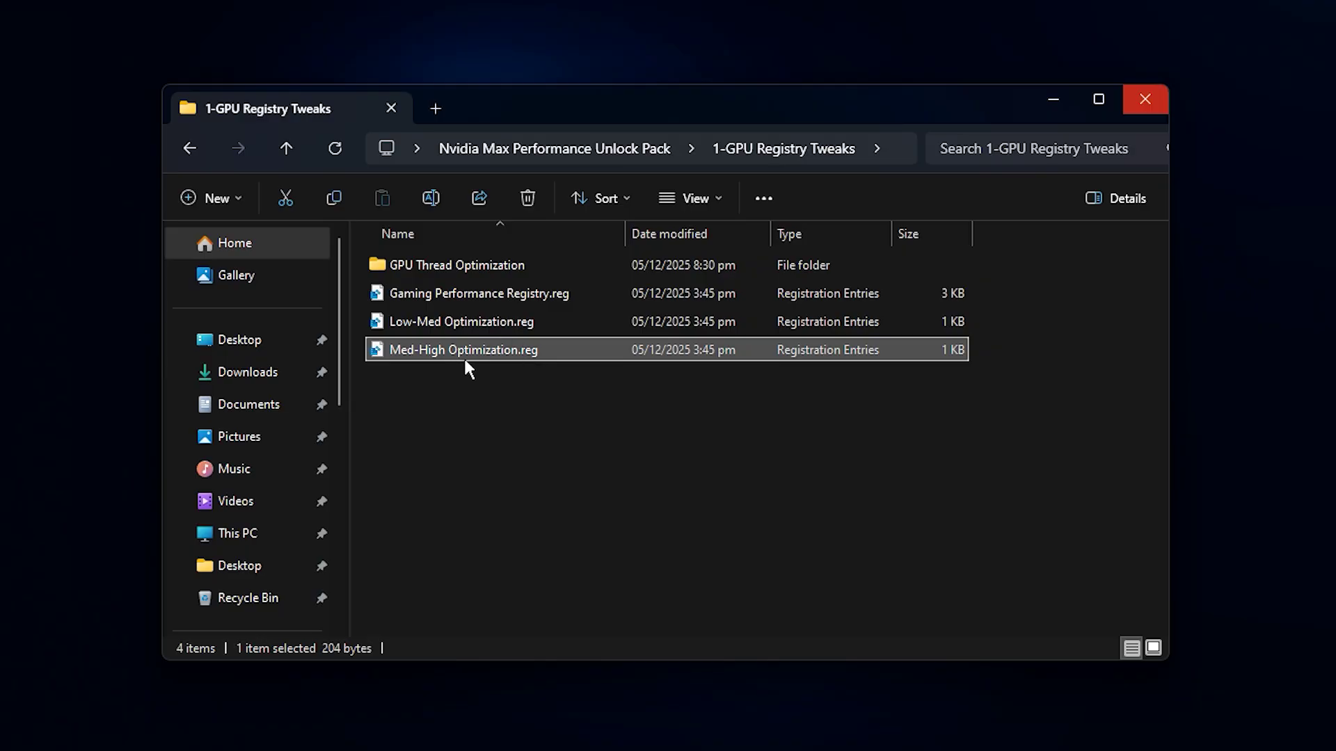
- Inspect NVIDIA Thread Priority.reg in GPU Thread Optimization, then return to the pack folder
double_click(508, 265)
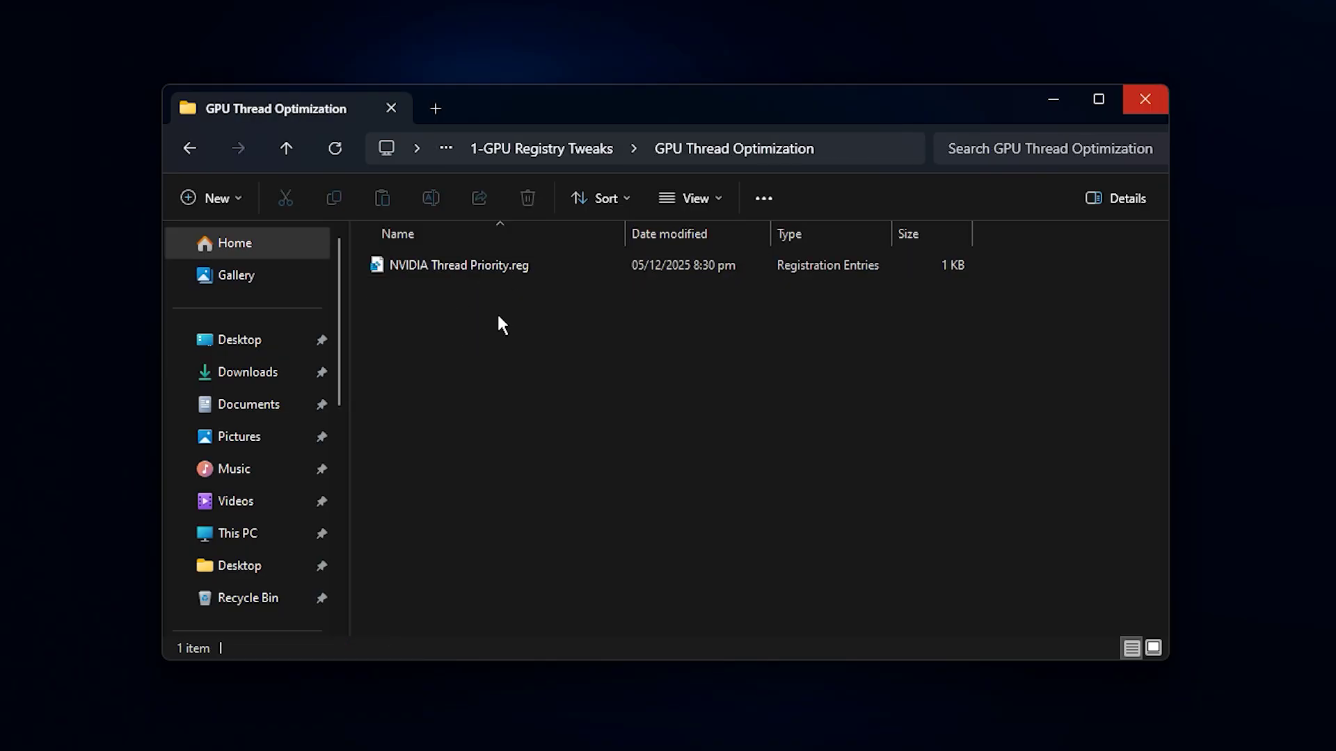
click(449, 273)
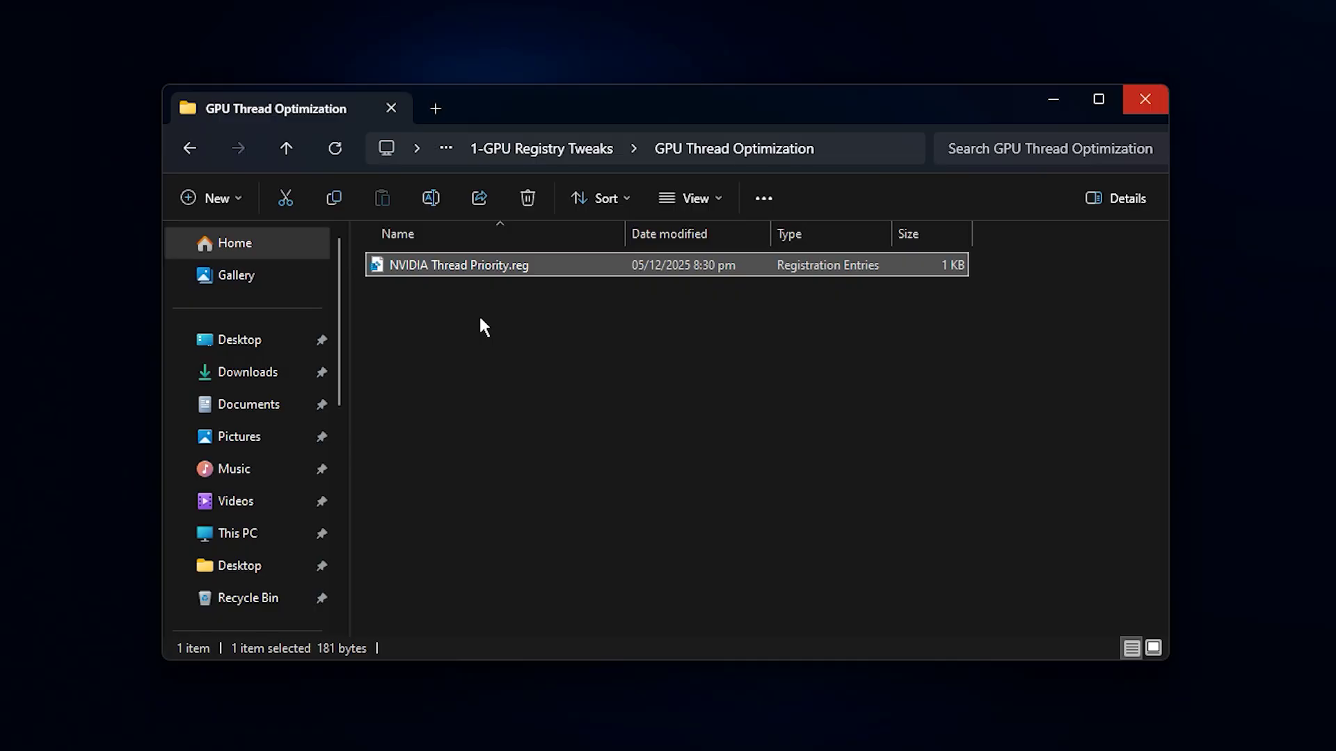
key(alt+Left)
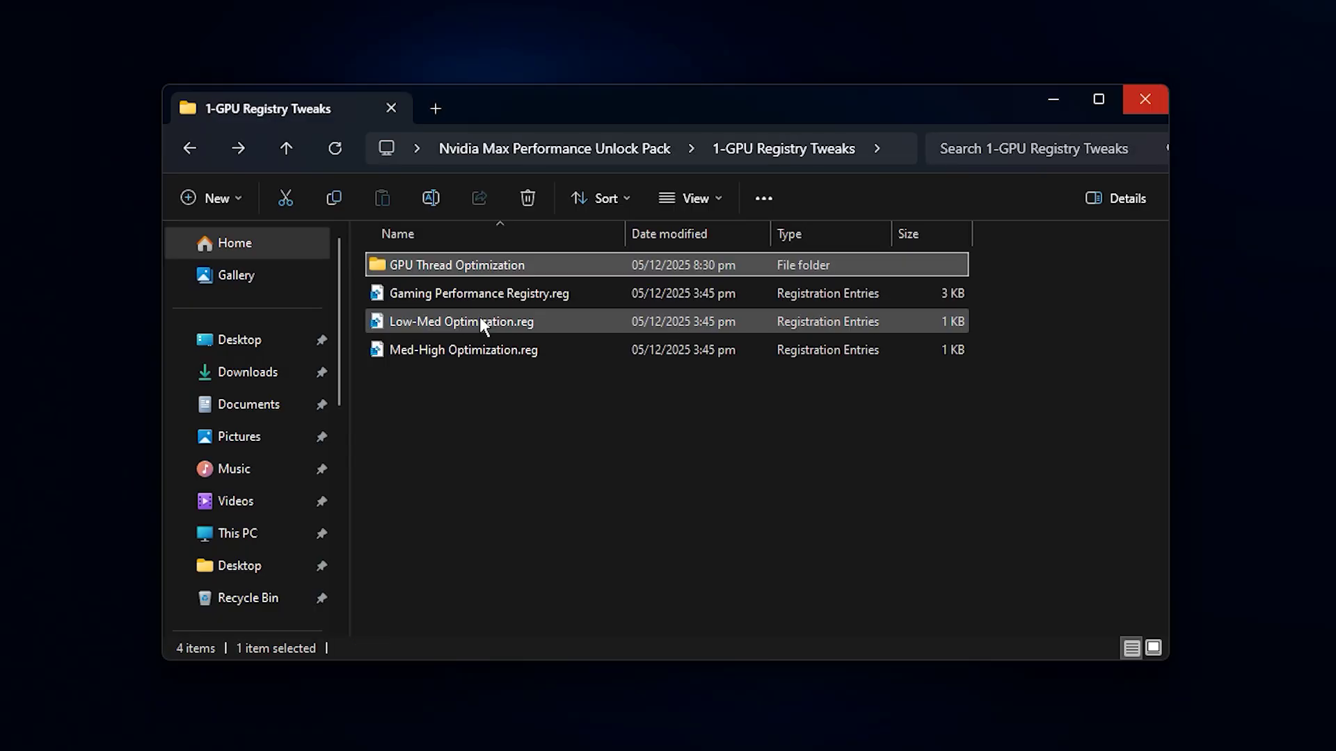
key(alt+Left)
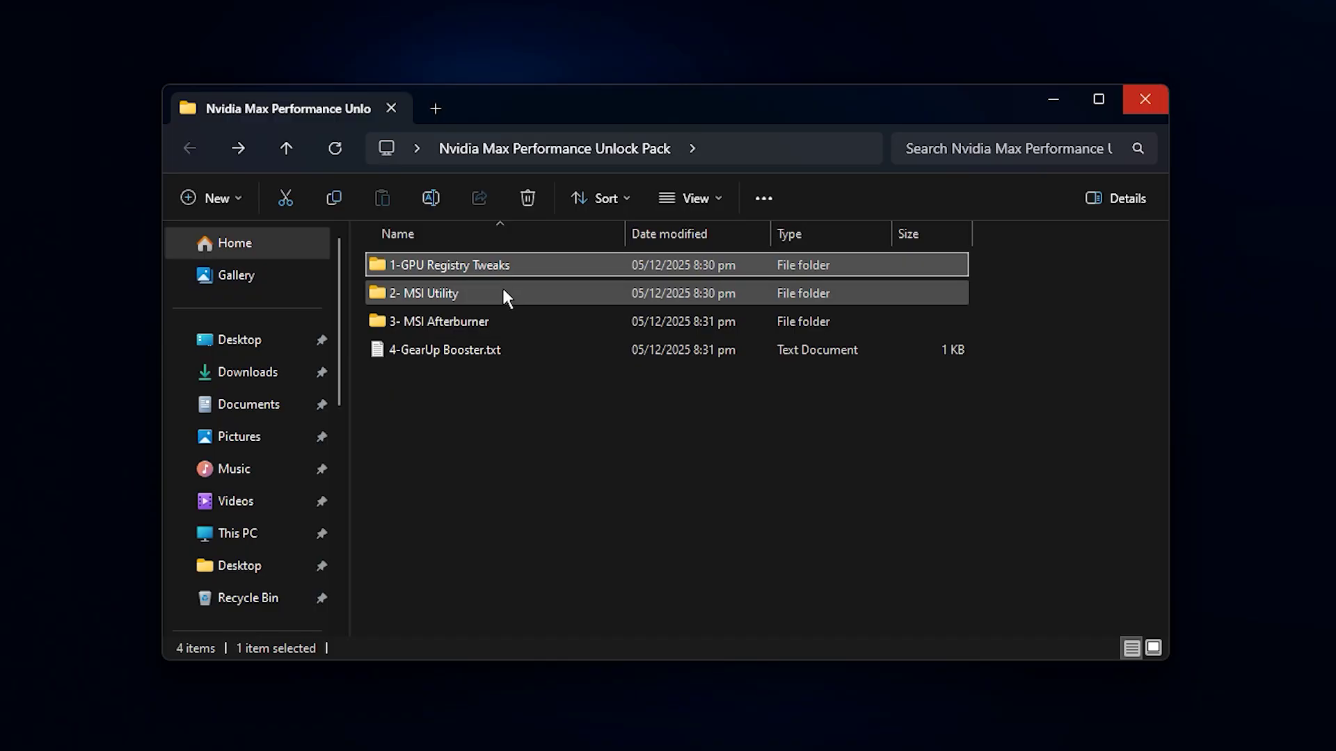
- Open the 2- MSI Utility folder and run MSI_util_v3.exe as administrator, approving the UAC prompt
double_click(503, 290)
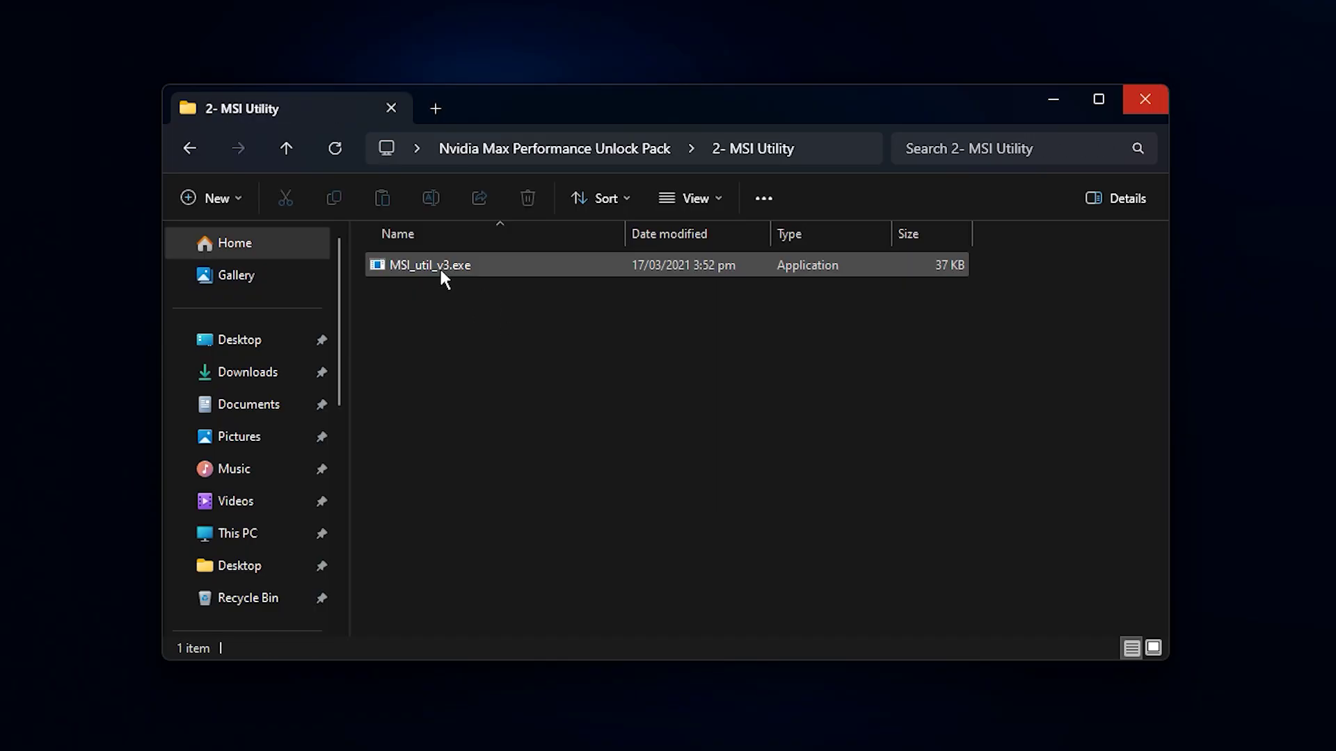
click(440, 265)
right_click(439, 266)
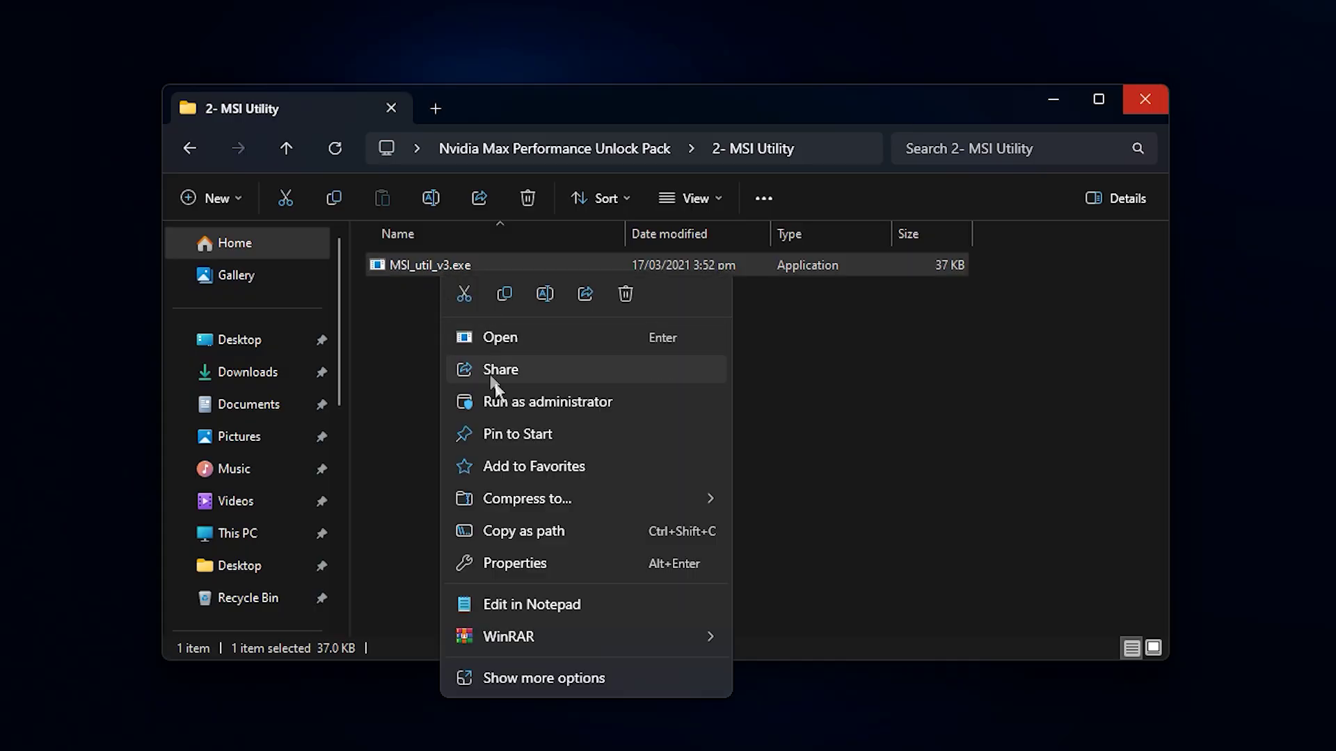
click(511, 403)
click(524, 529)
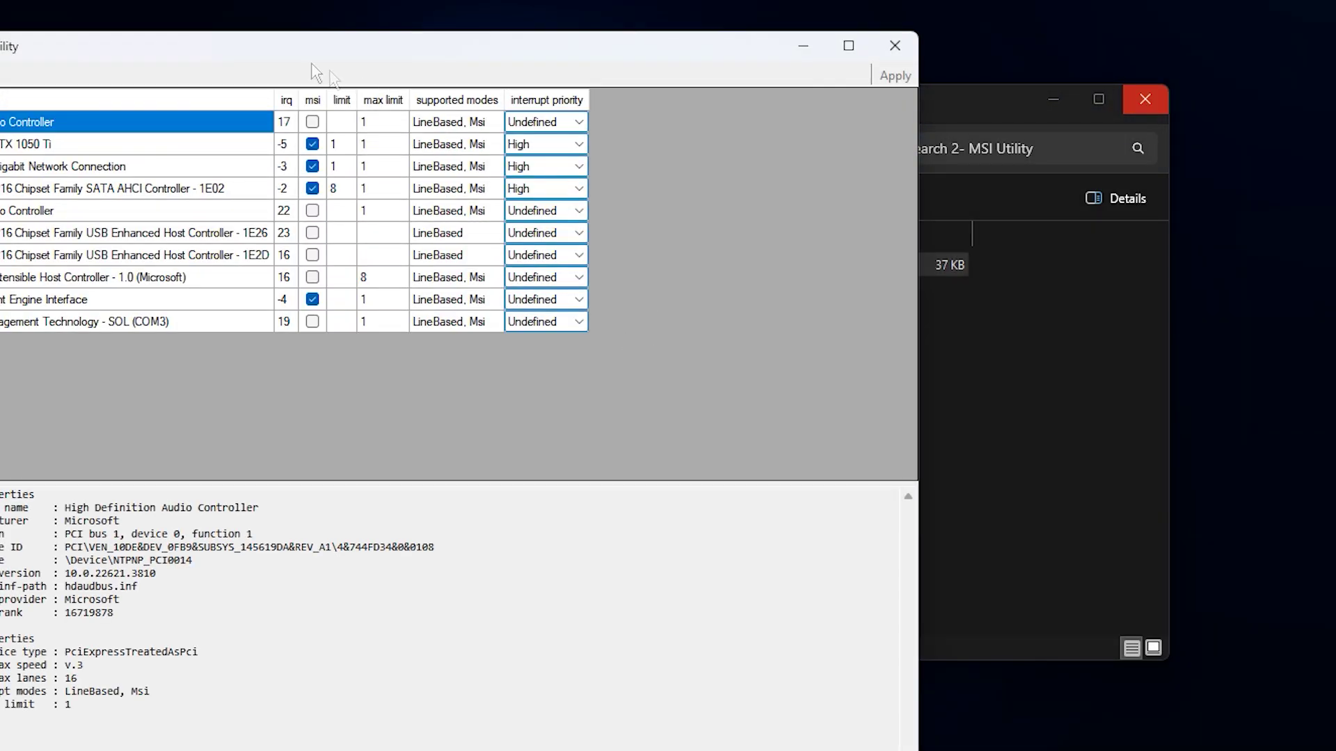
- Set the NVIDIA GeForce GTX 1050 Ti's interrupt priority to Normal and apply it
drag(313, 74, 589, 107)
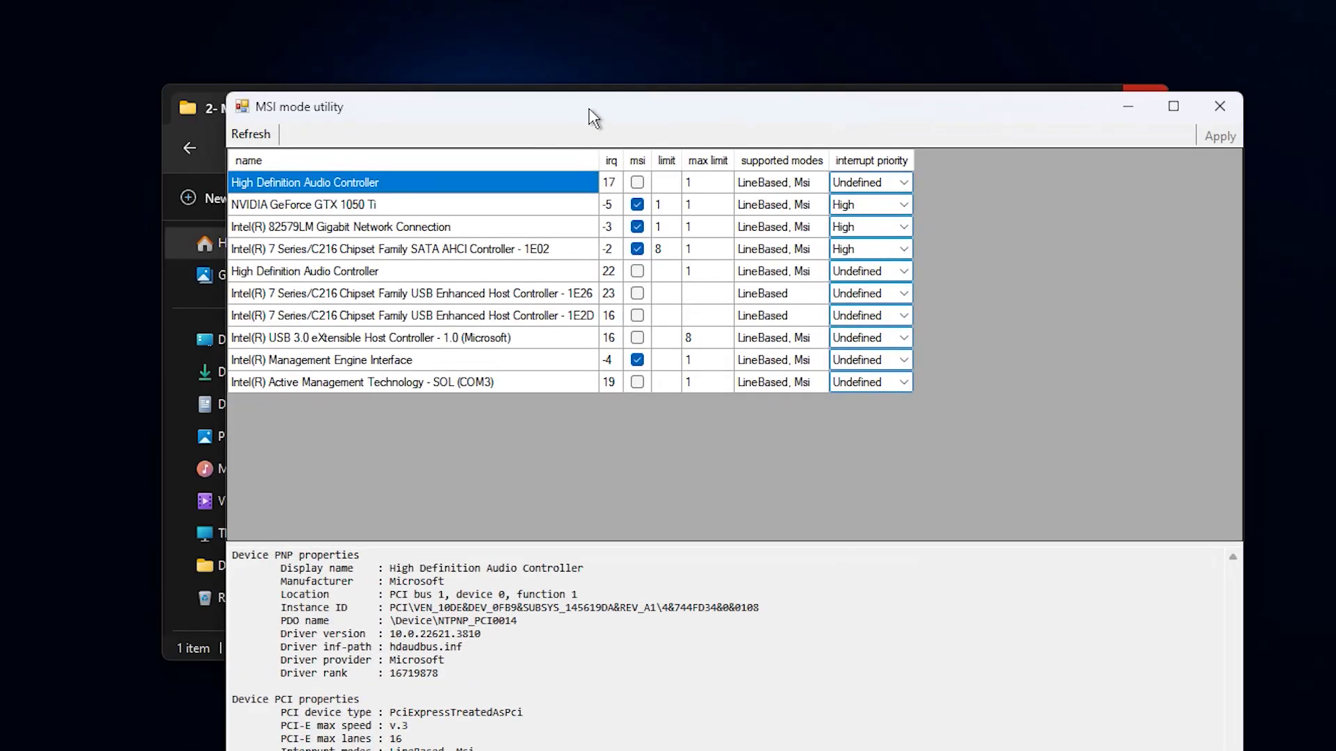
click(402, 205)
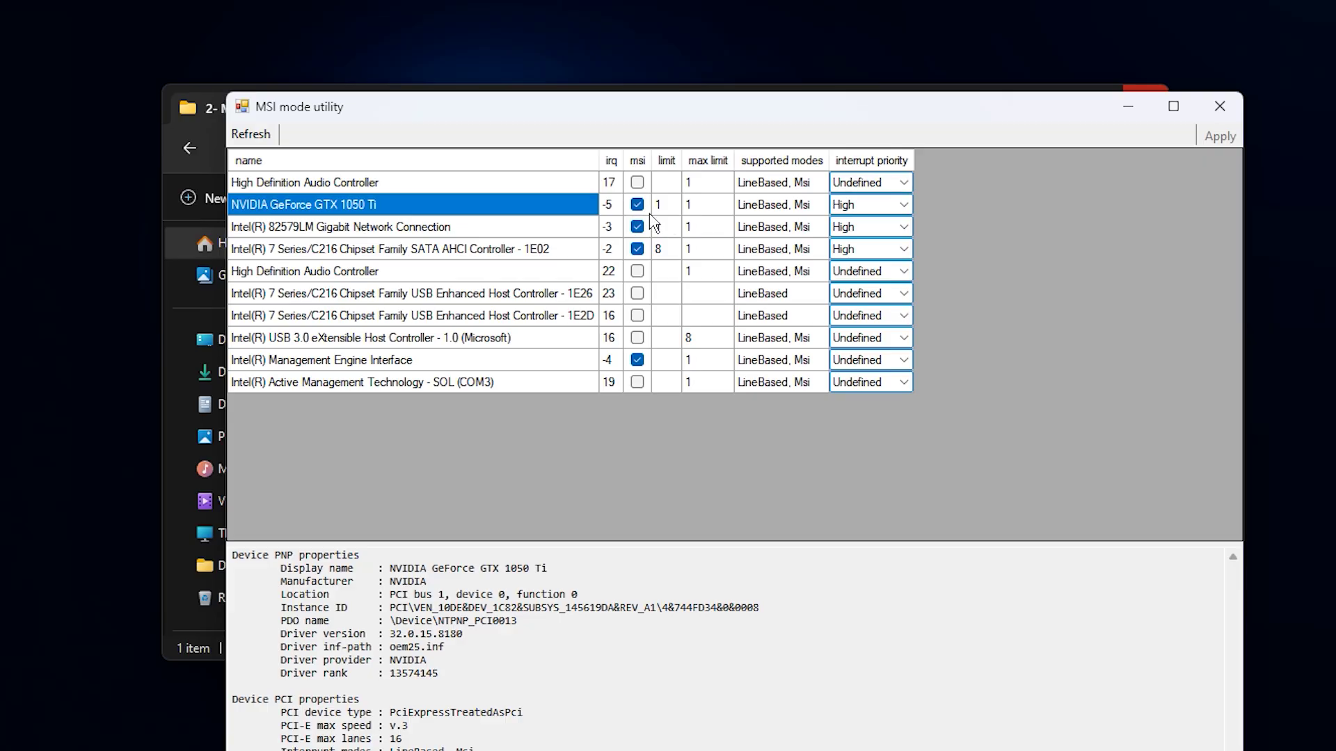
click(906, 209)
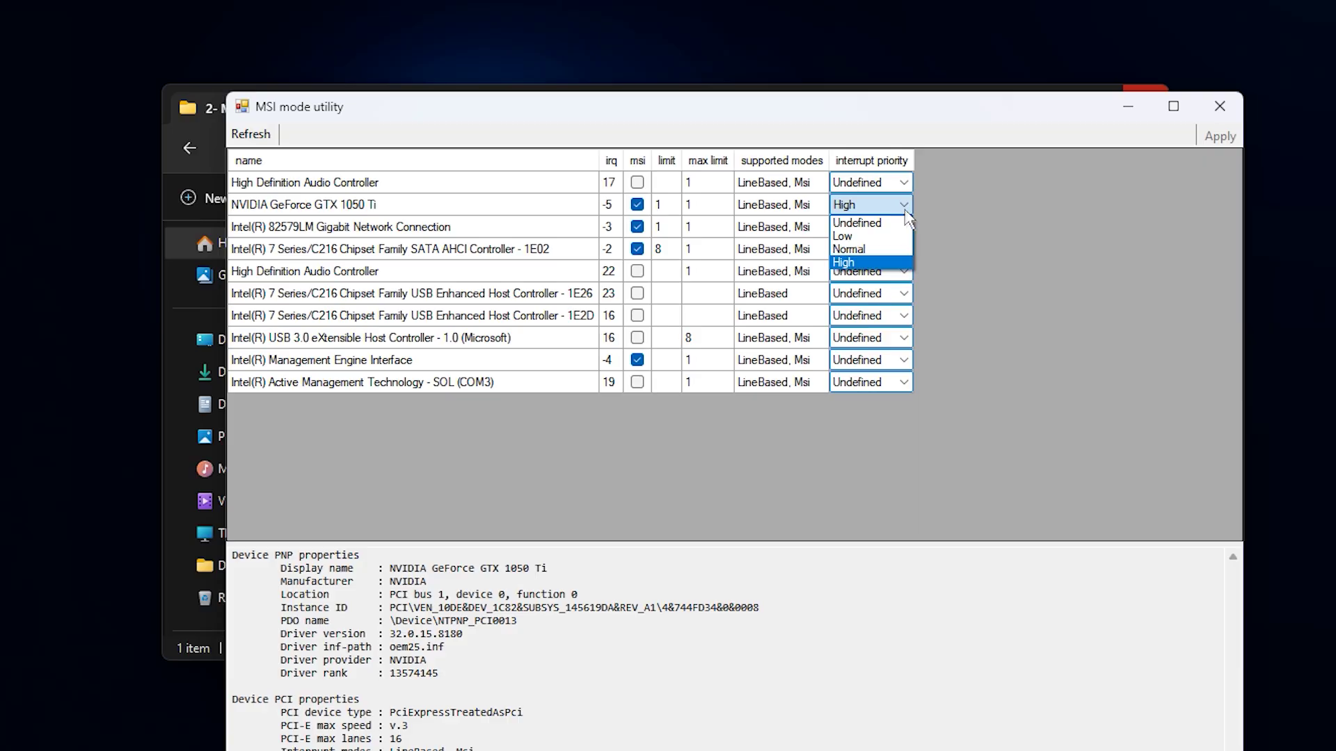
click(865, 250)
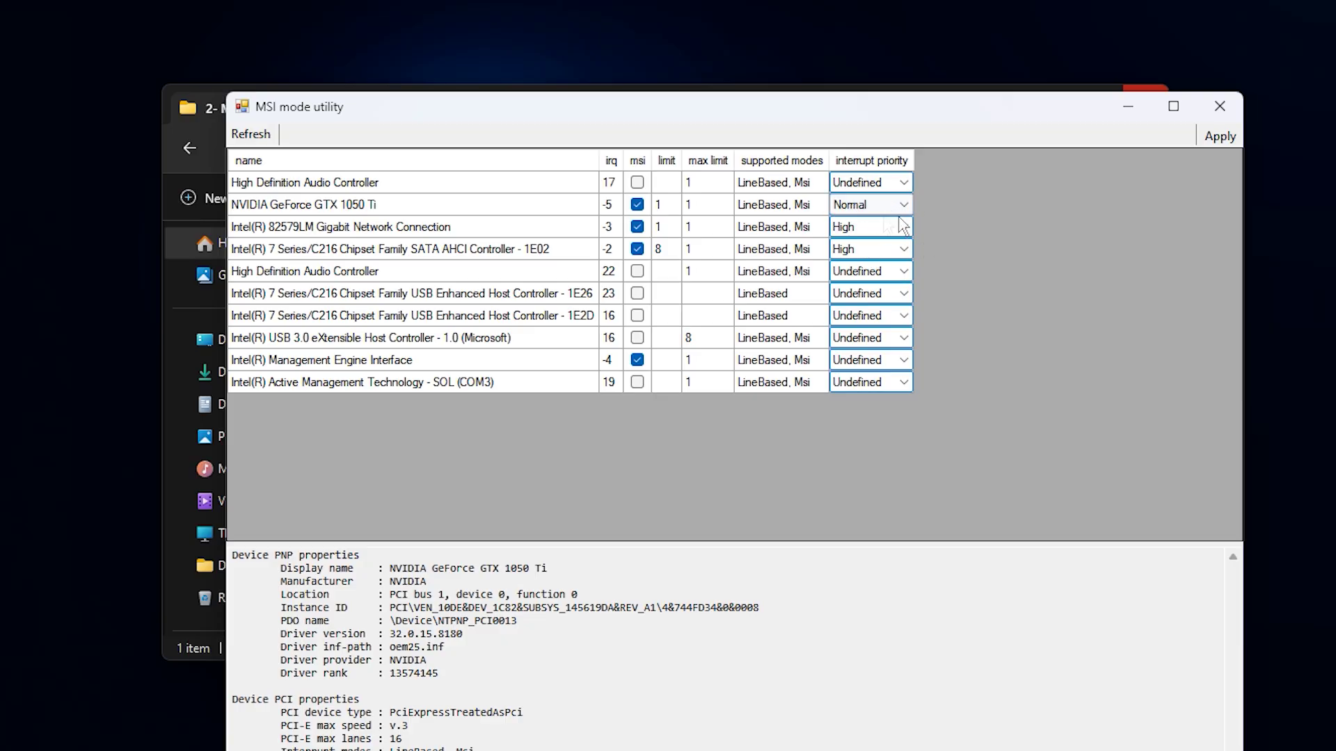
click(1213, 137)
- Close the MSI utility and run the installer in the 3- MSI Afterburner folder
click(1227, 103)
key(alt+Left)
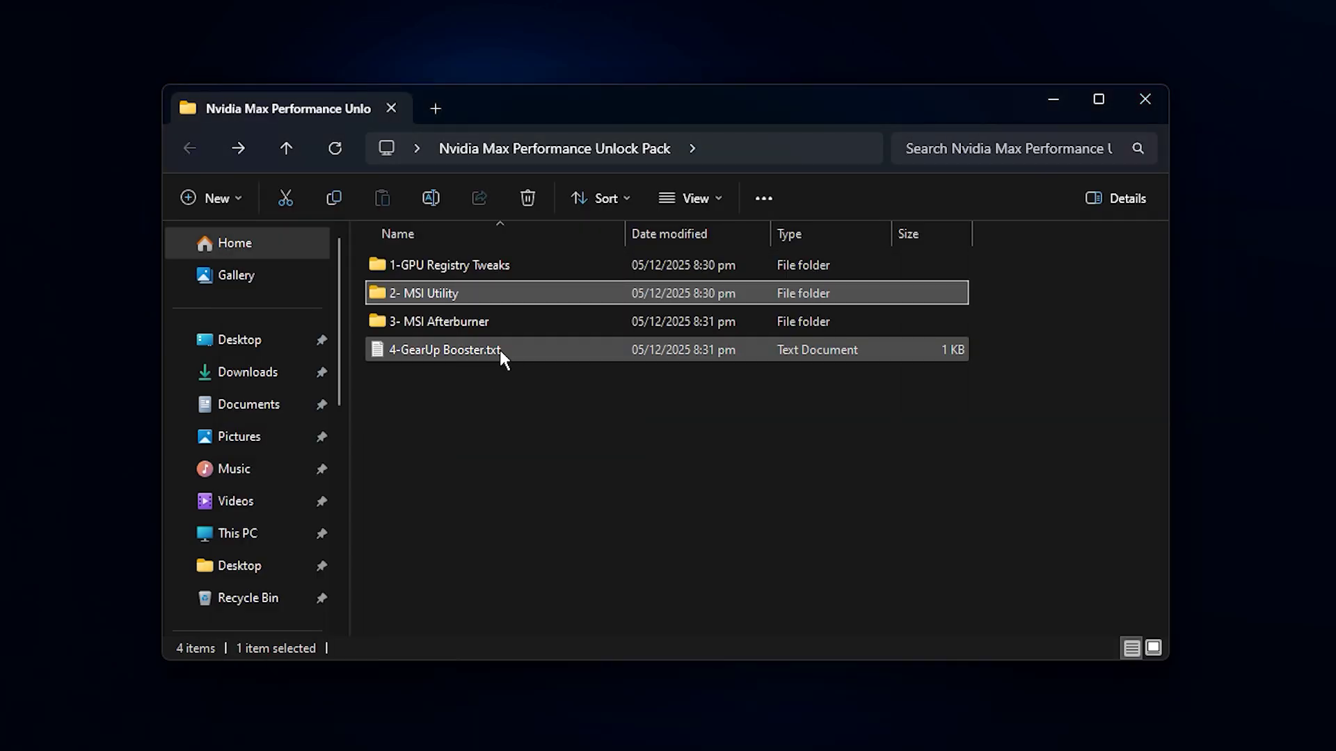
double_click(490, 322)
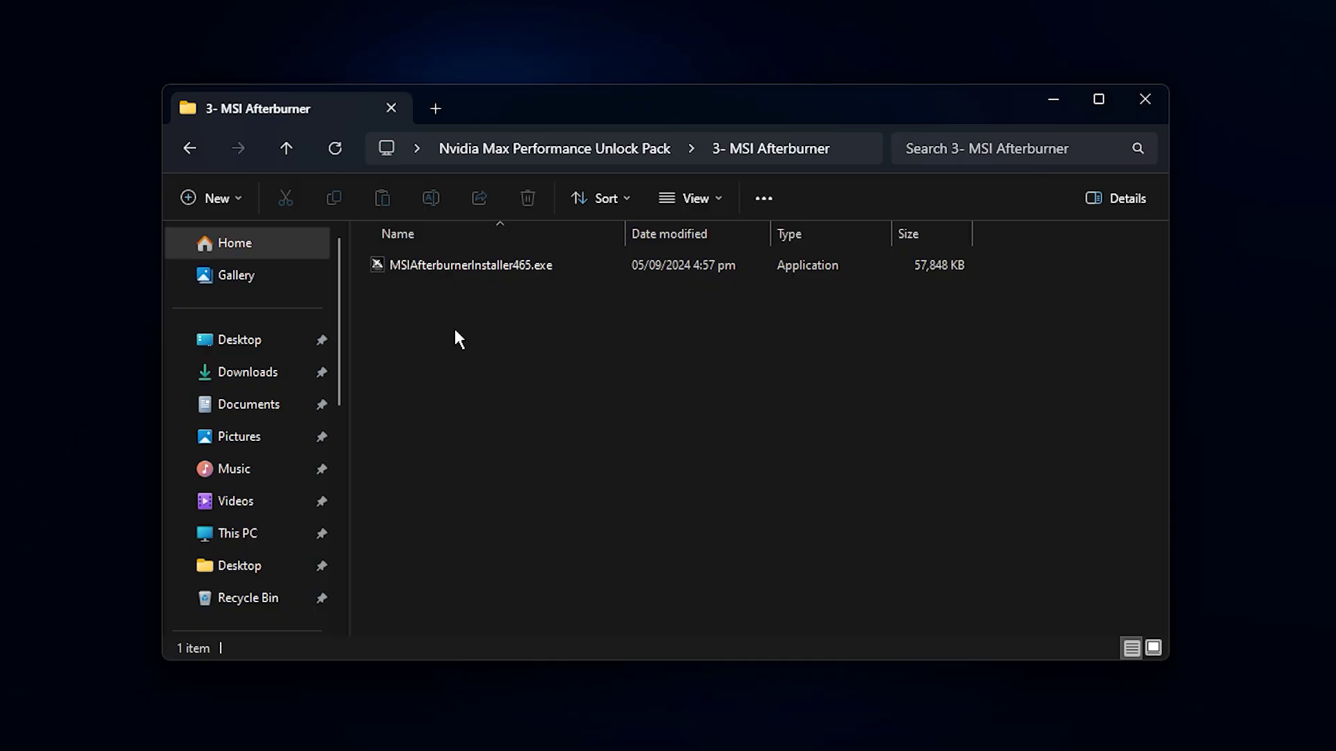
double_click(529, 265)
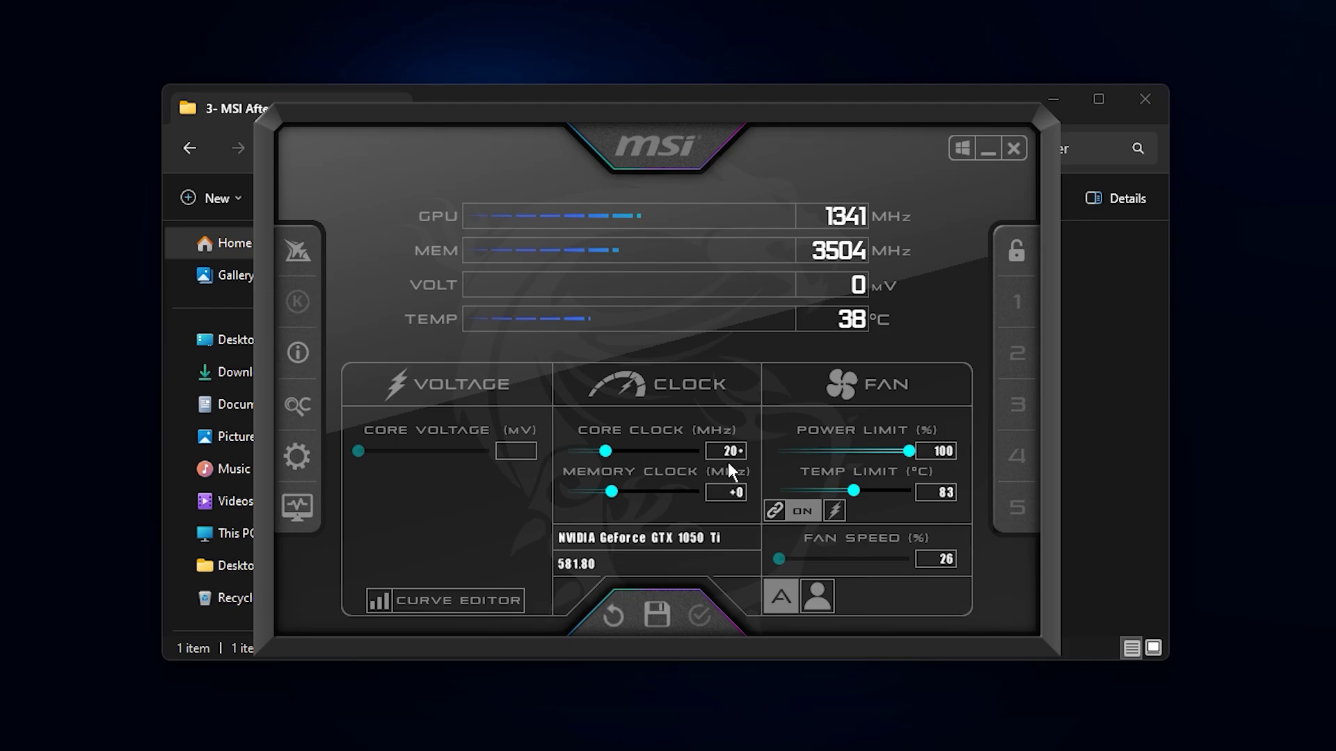
- Commit the +20 MHz core clock offset in MSI Afterburner
key(Return)
key(Return)
- Open 4-GearUp Booster.txt in Notepad, select the GearUP Booster download URL, then close the note
click(986, 151)
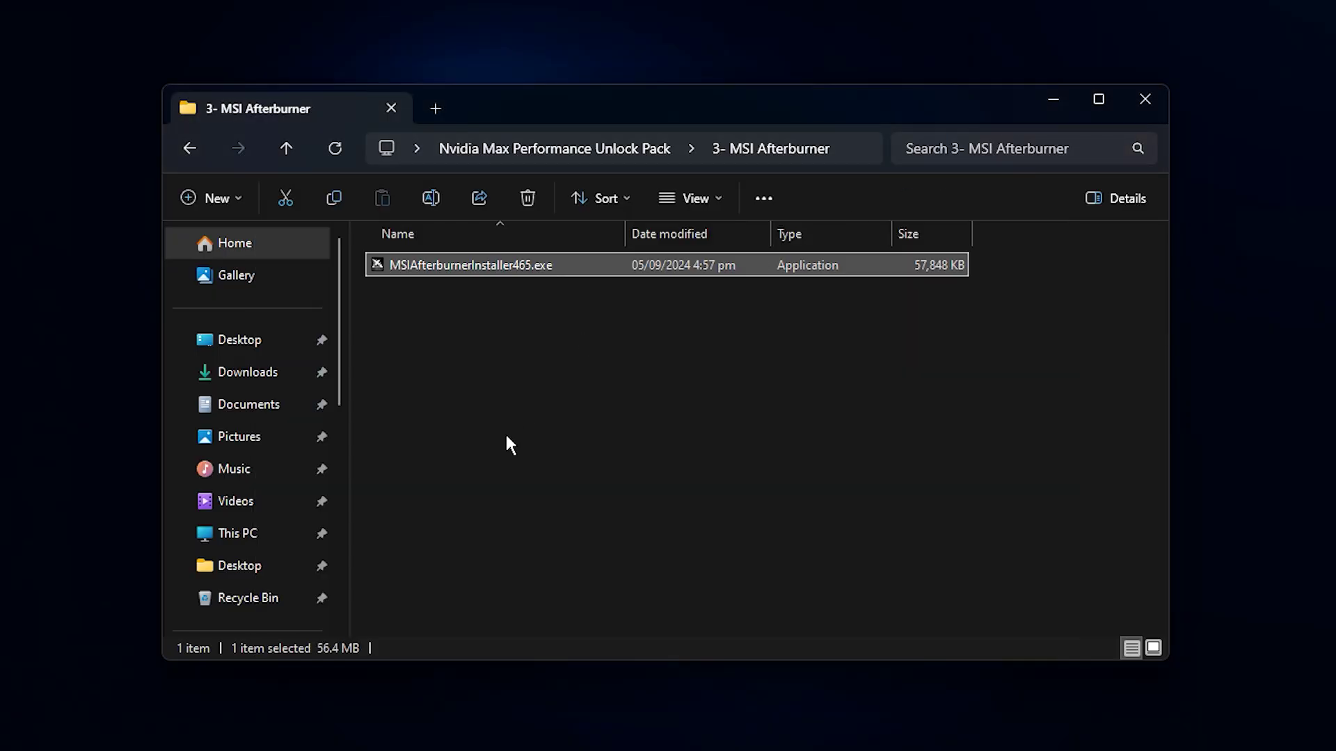
key(alt+Left)
click(475, 352)
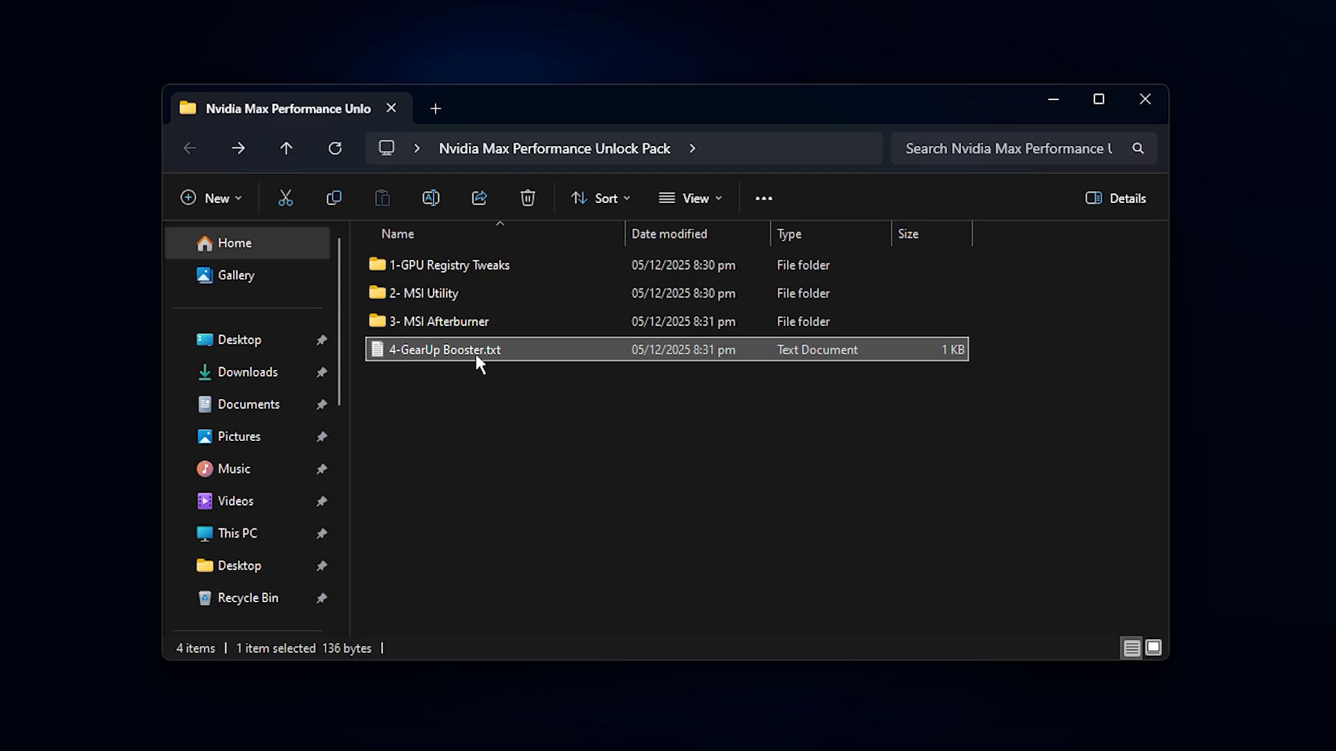
double_click(476, 352)
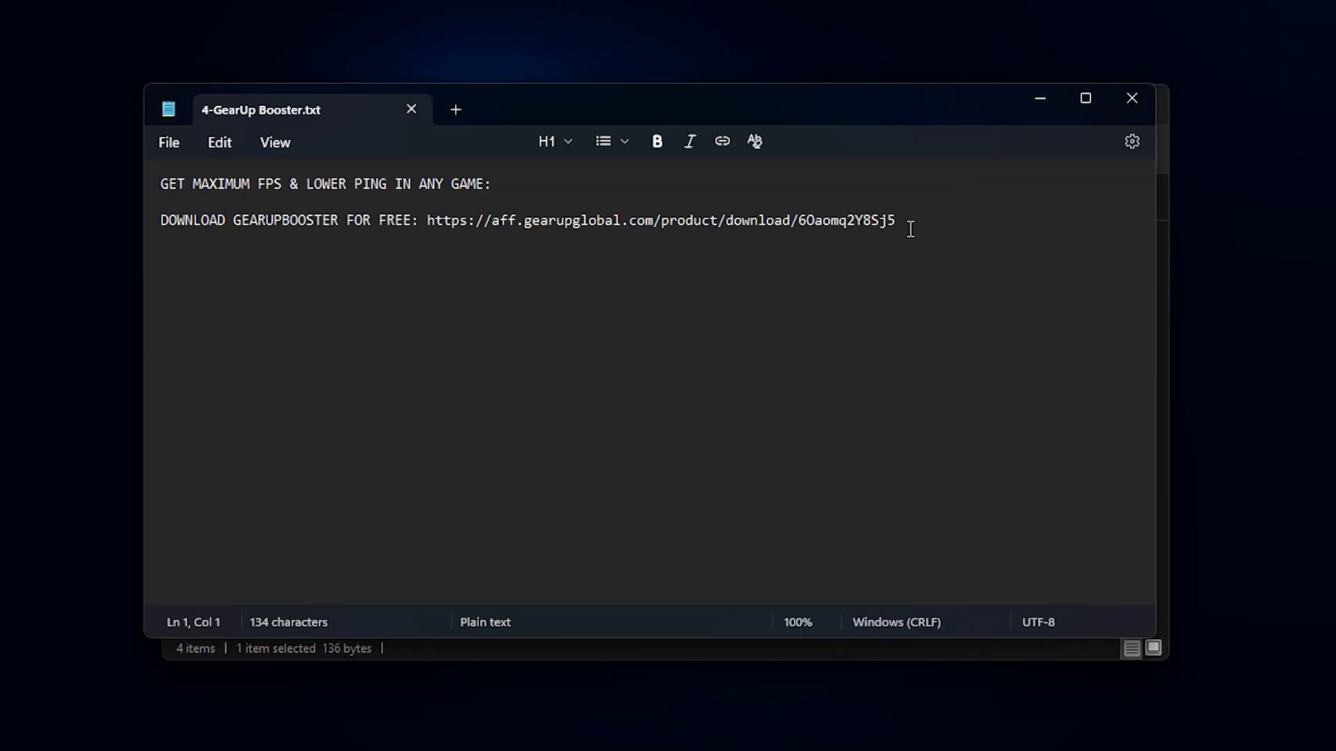
drag(904, 222, 428, 222)
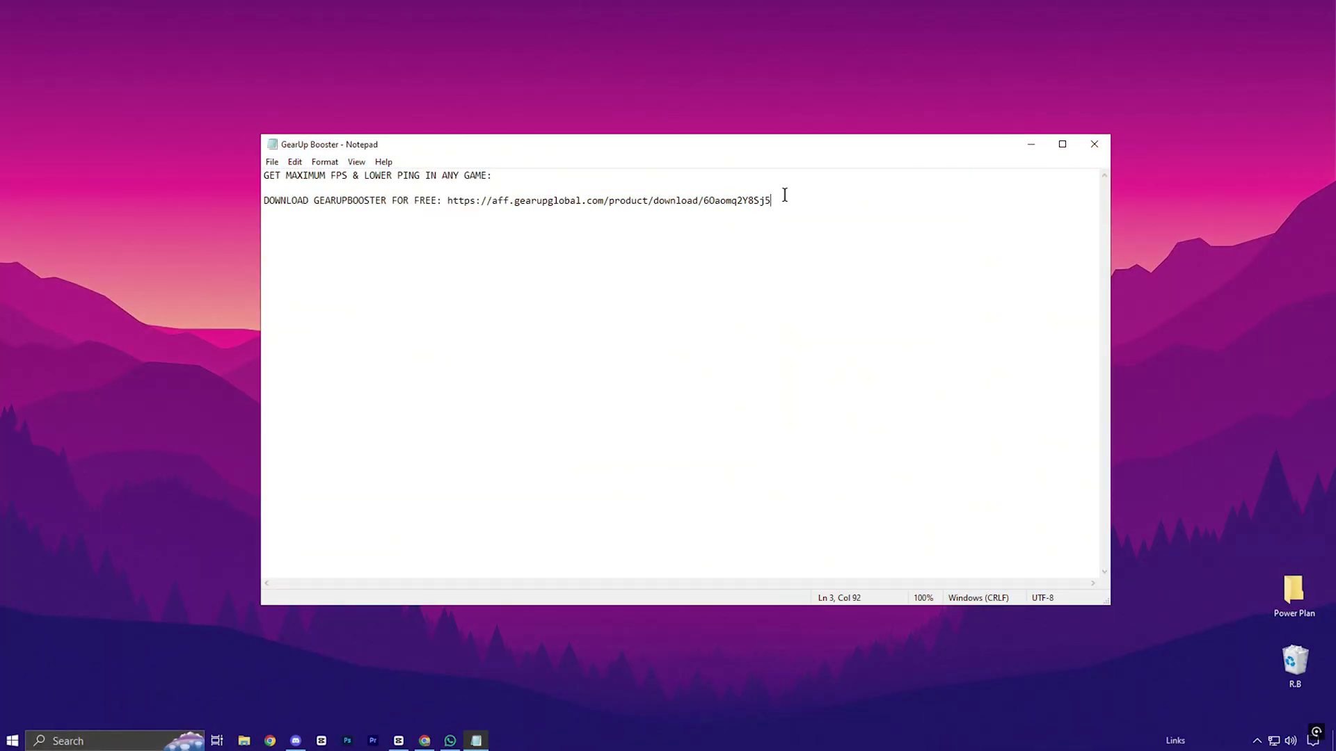
drag(782, 196, 446, 203)
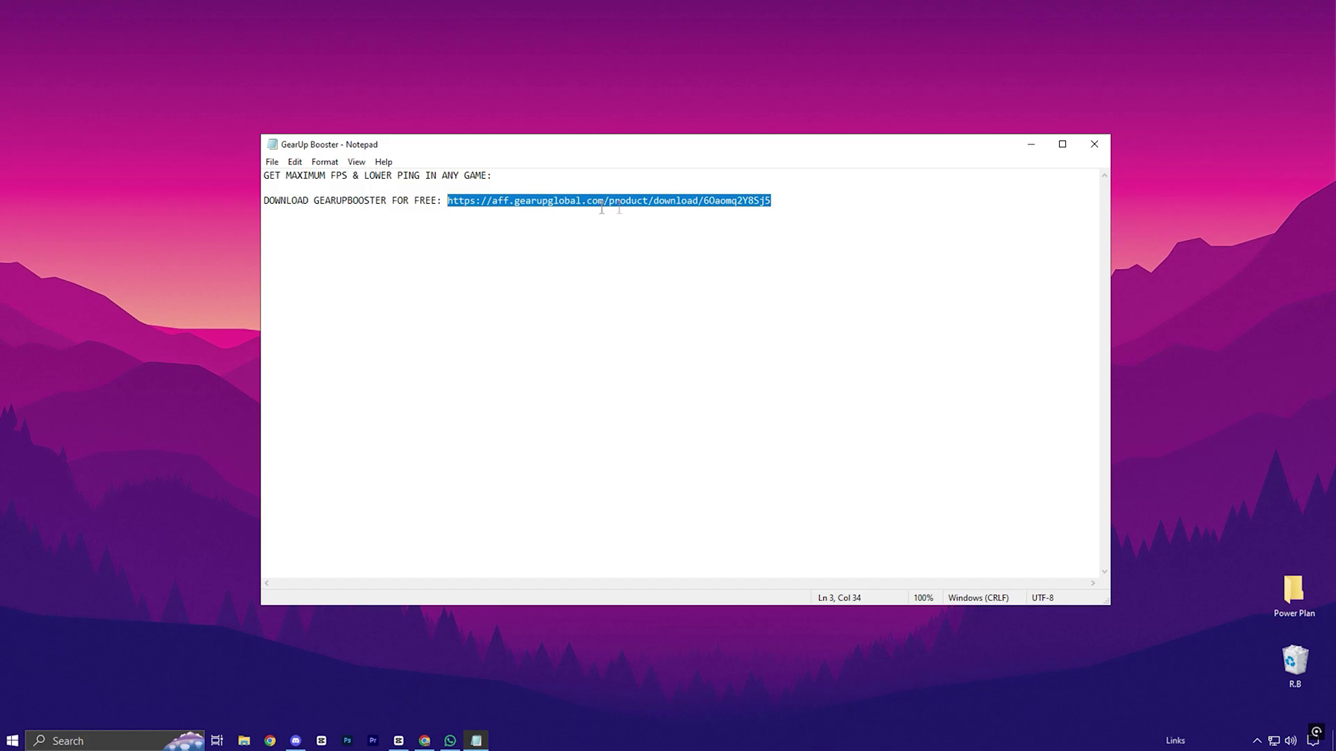
click(1096, 143)
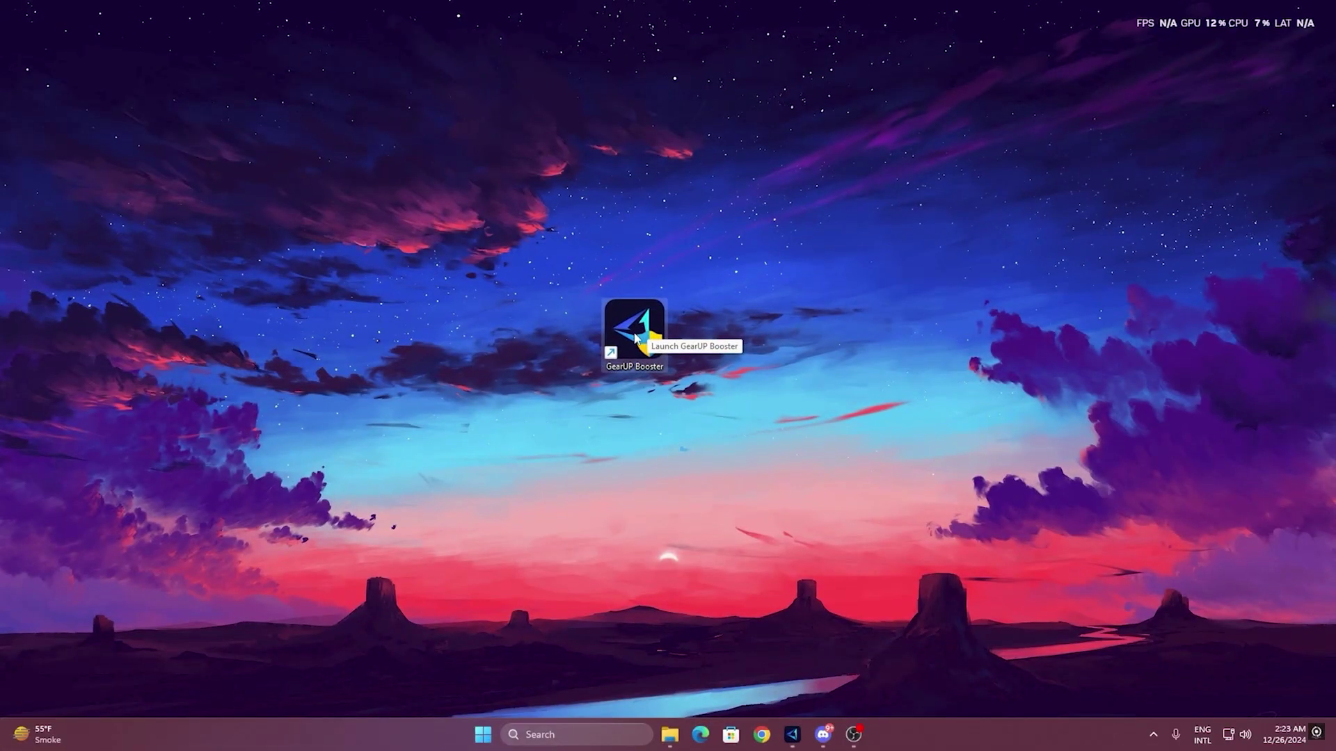
- Launch GearUP Booster from the desktop, browse the Games catalogue, then return to Home
double_click(635, 339)
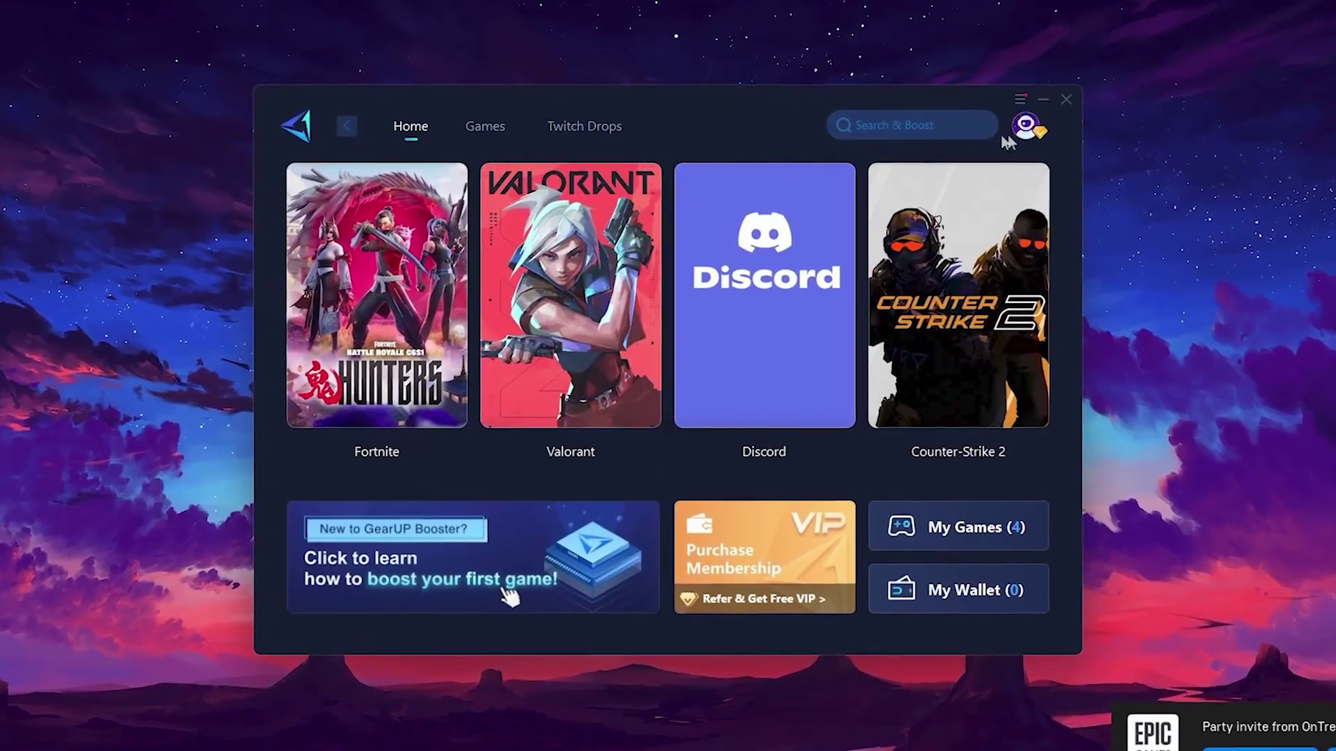
mouse_move(1053, 123)
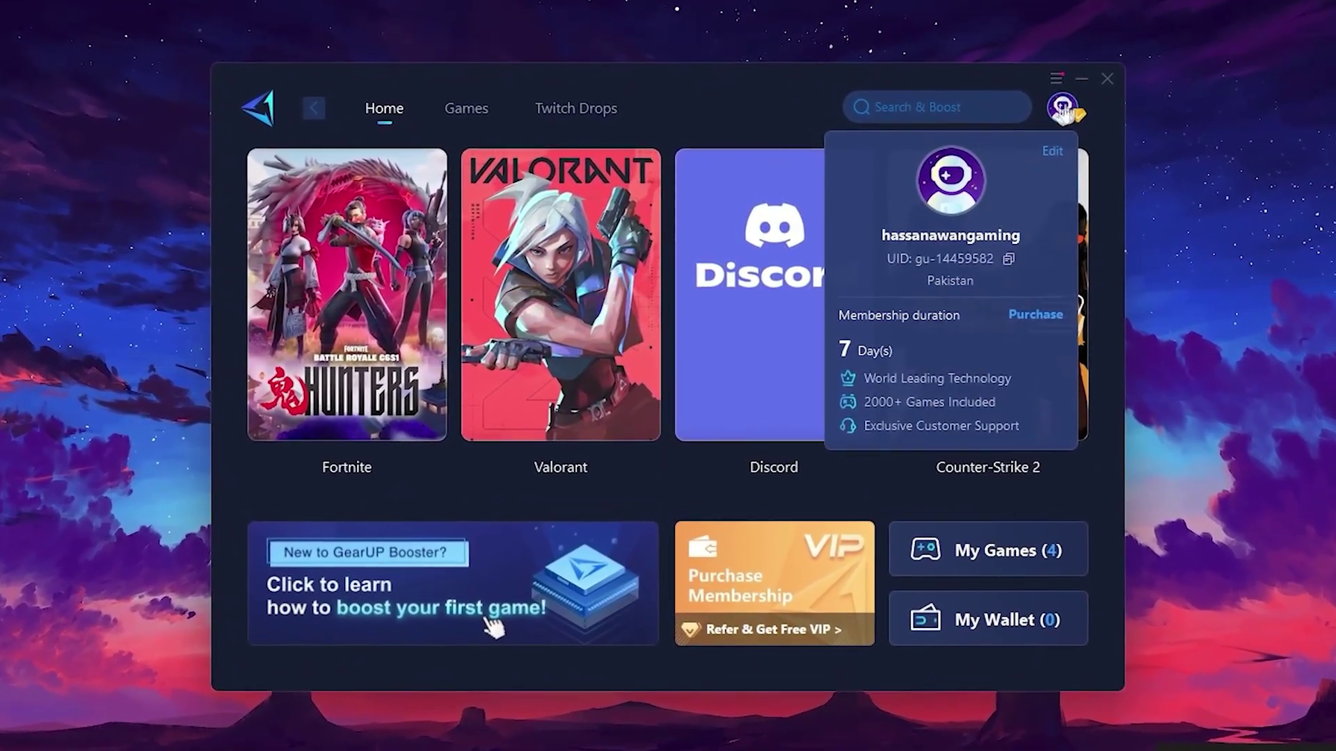
mouse_move(815, 172)
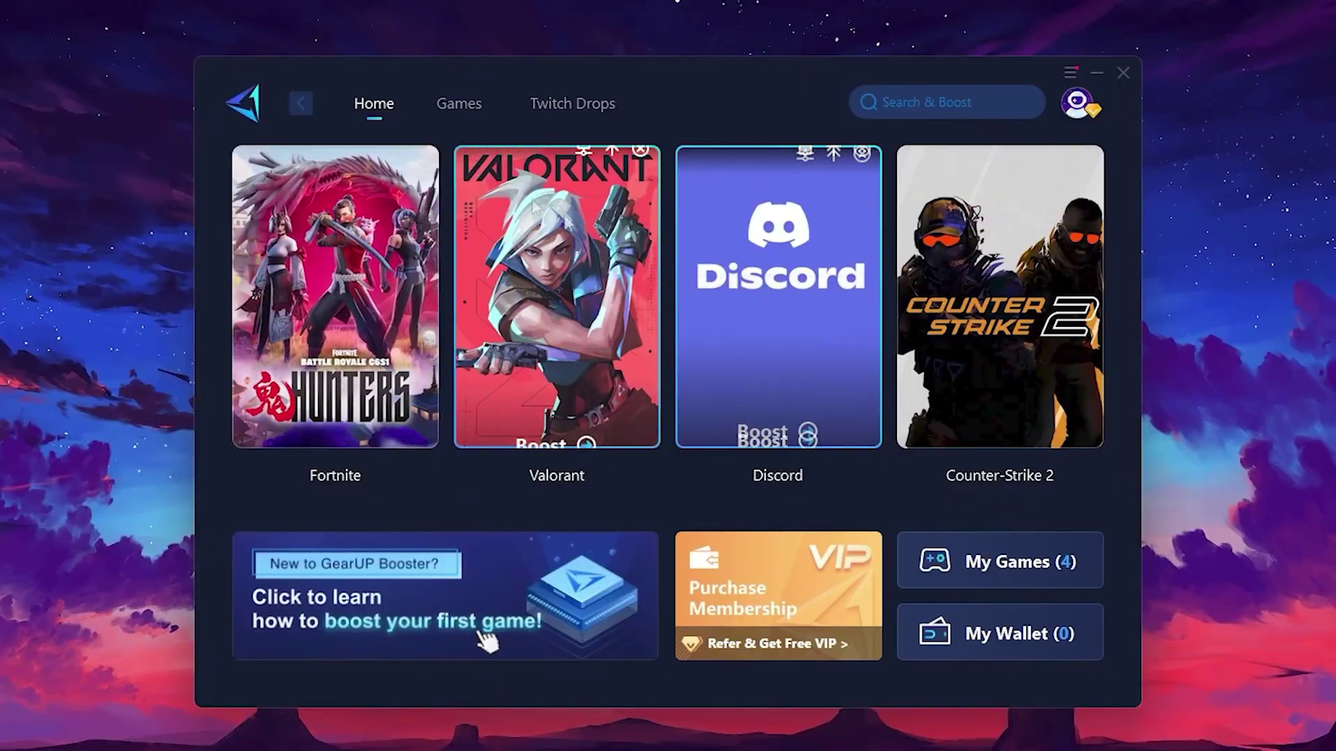
mouse_move(309, 245)
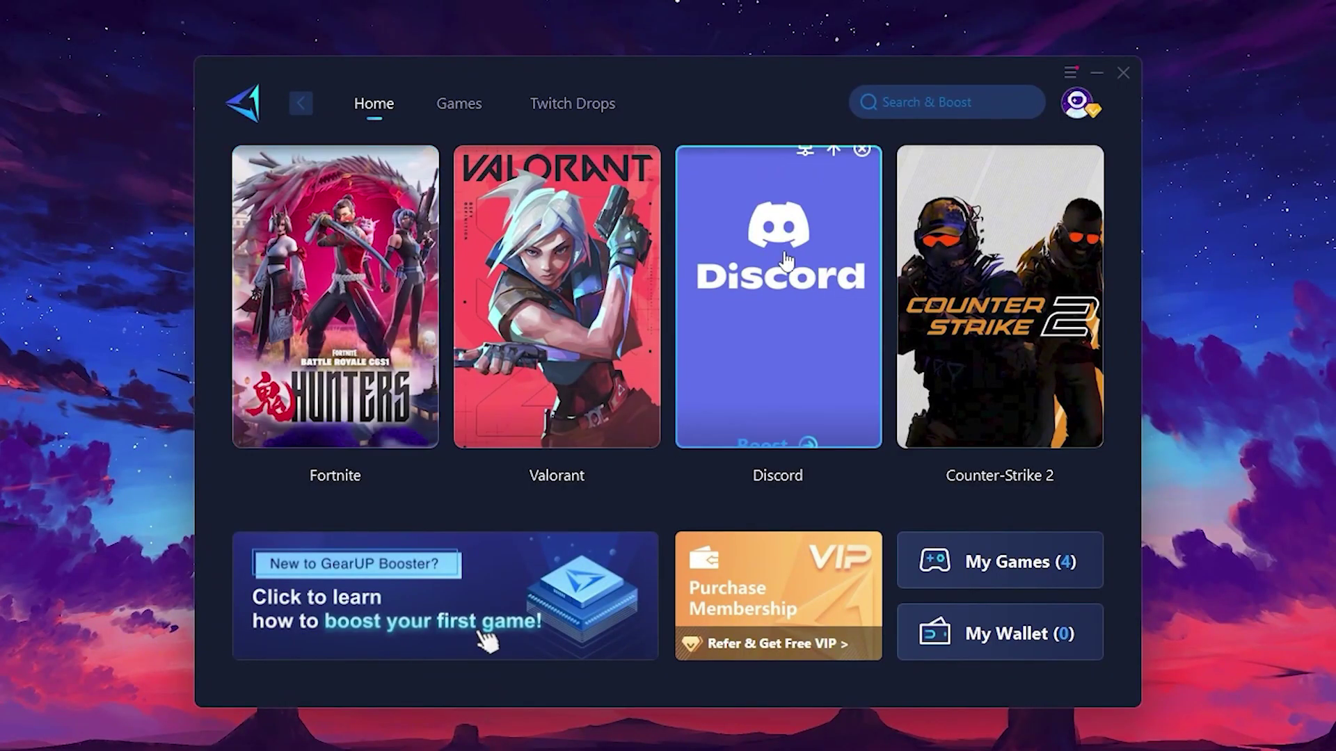
mouse_move(1017, 271)
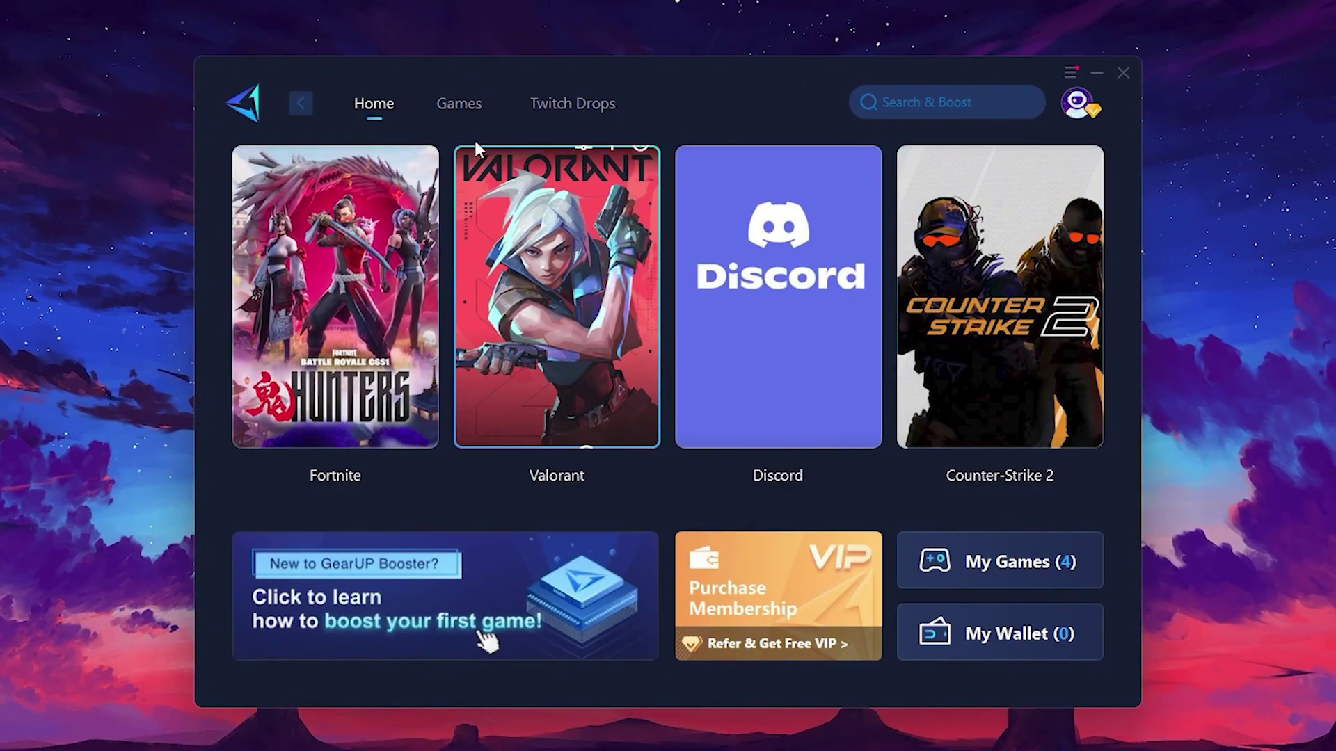
click(451, 108)
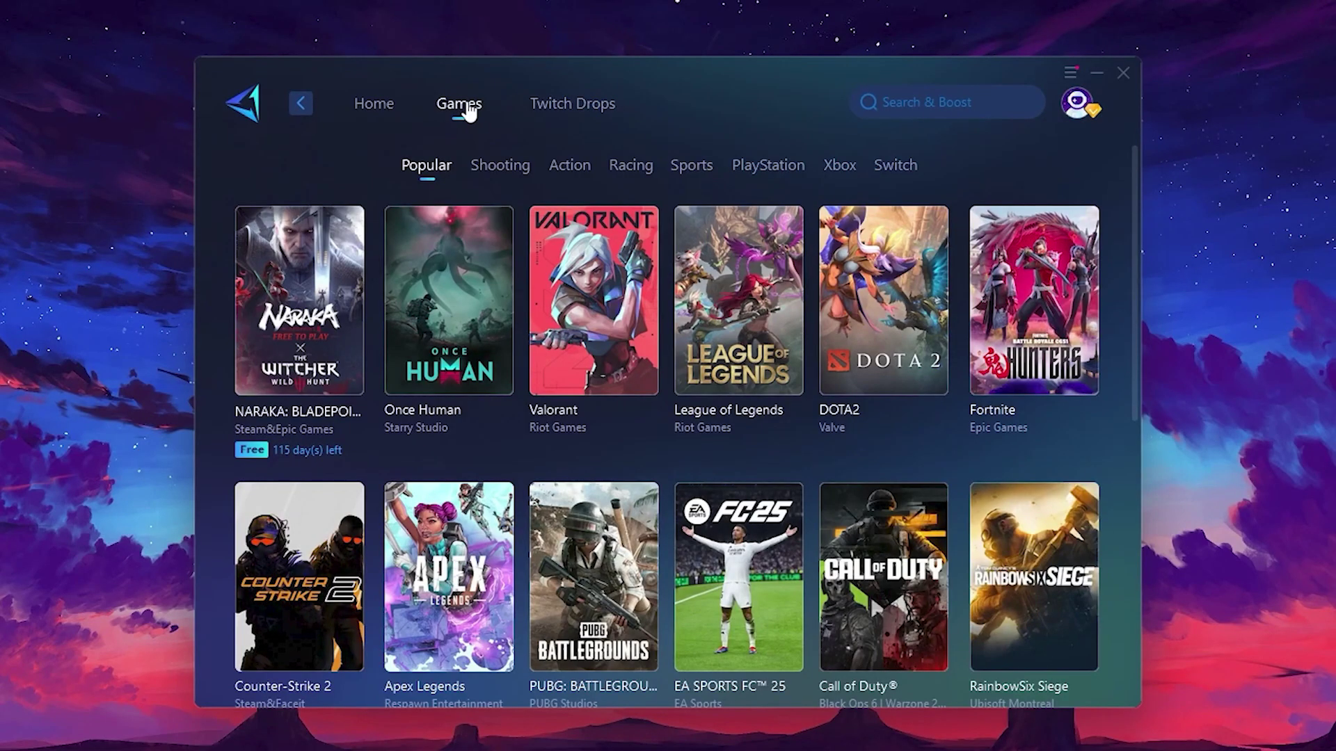
mouse_move(572, 228)
mouse_move(919, 259)
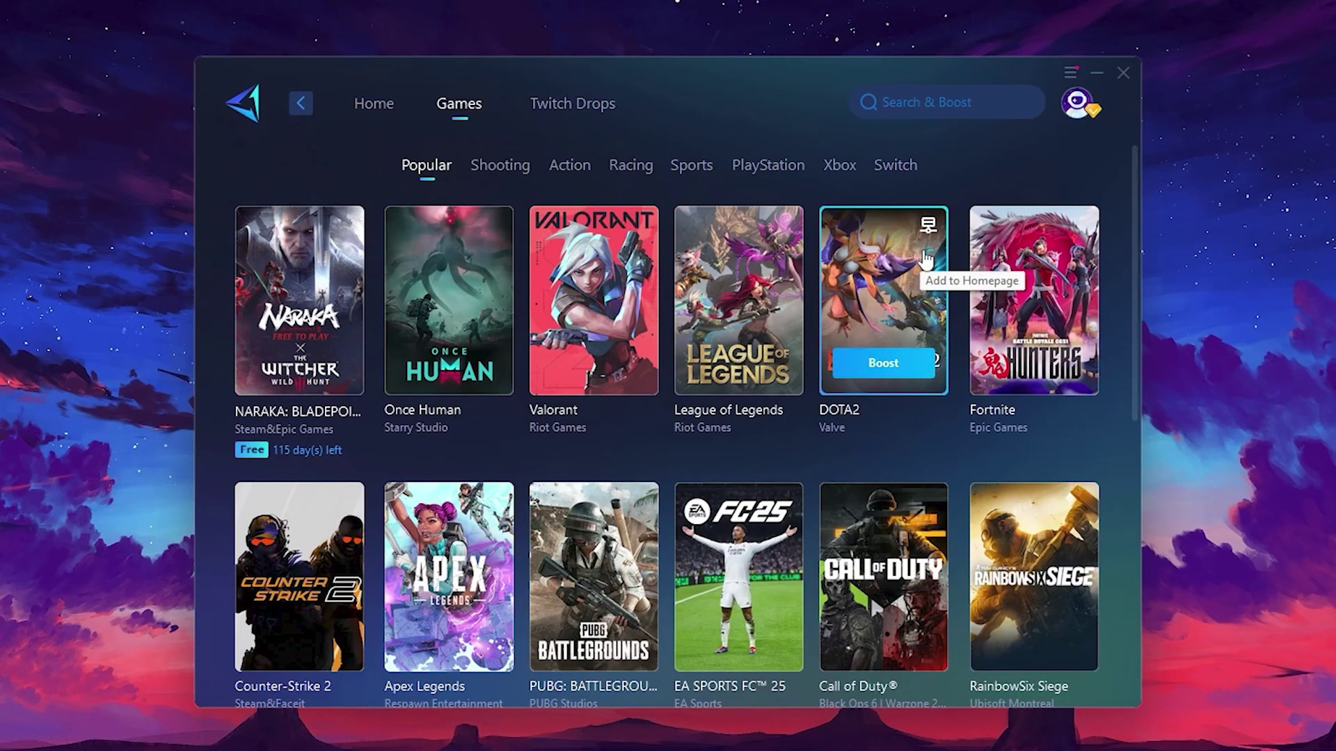
click(376, 112)
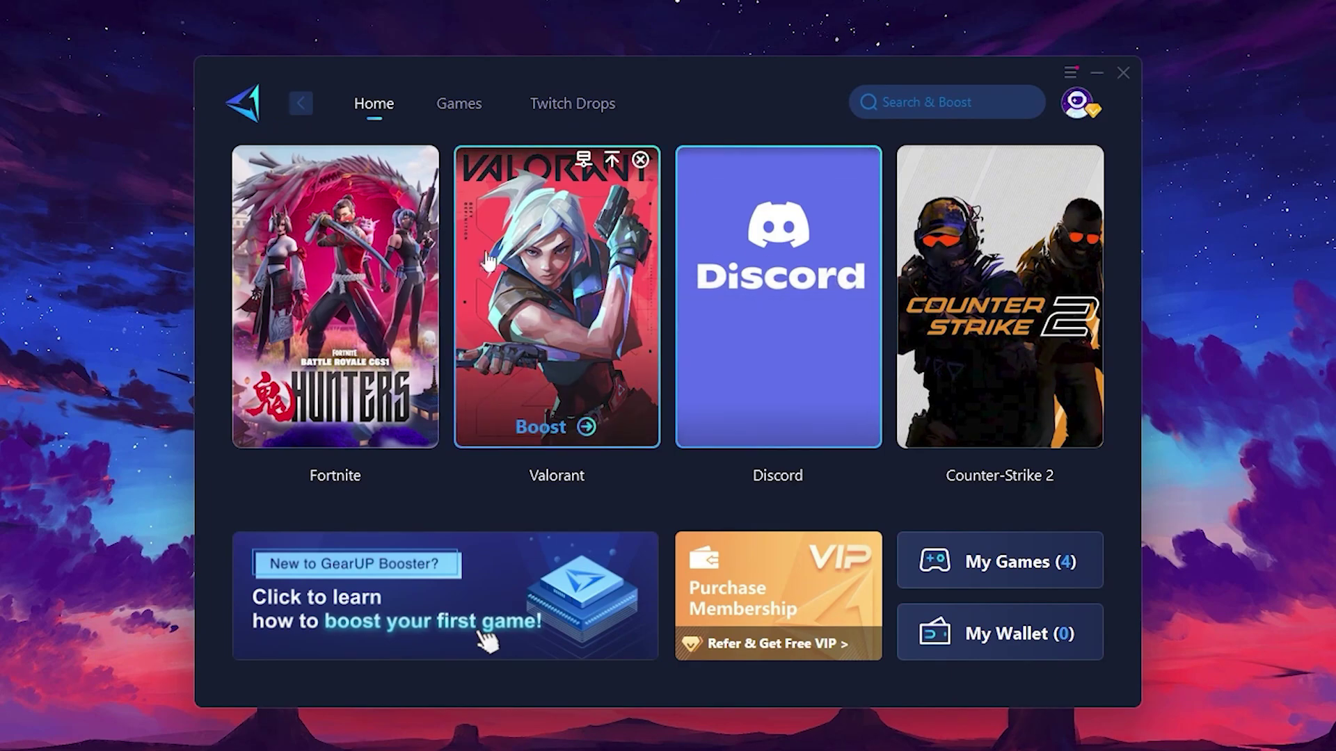
- Start the Fortnite boost and keep Middle East as the server region after reviewing the region list
mouse_move(366, 280)
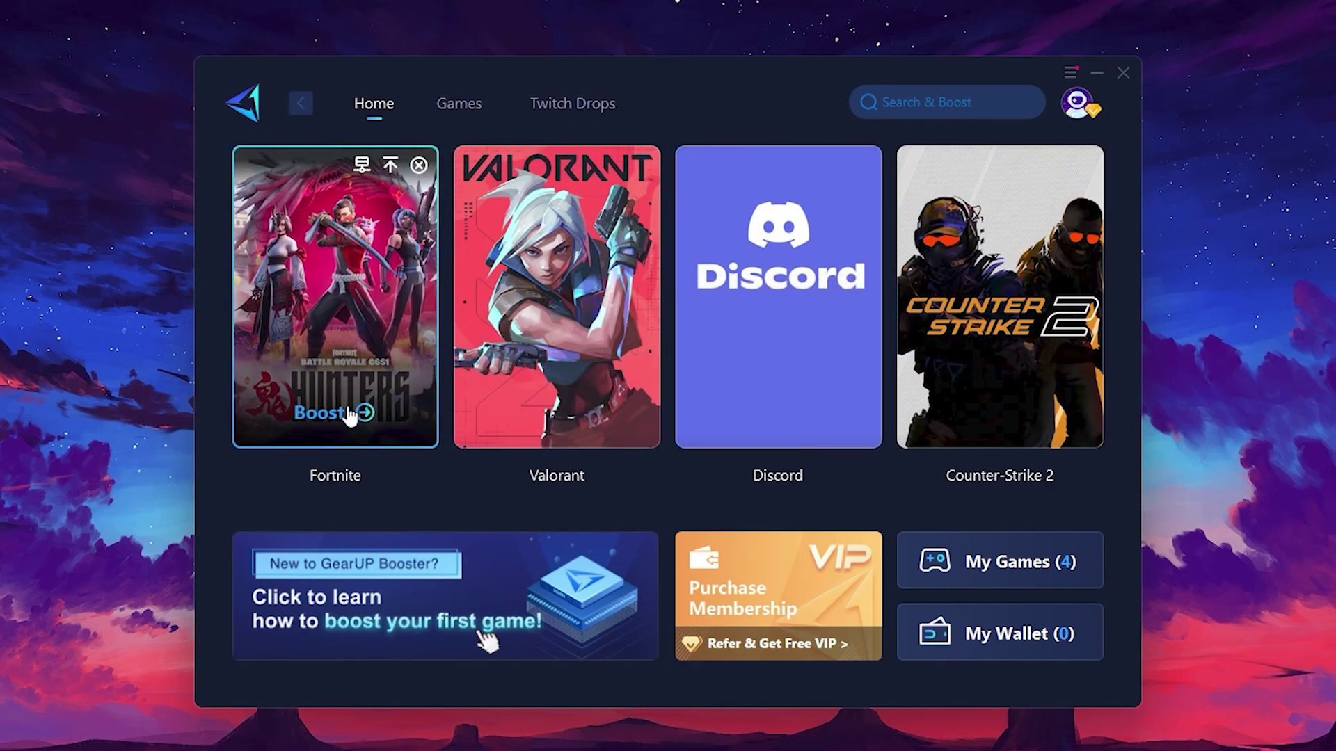
click(323, 418)
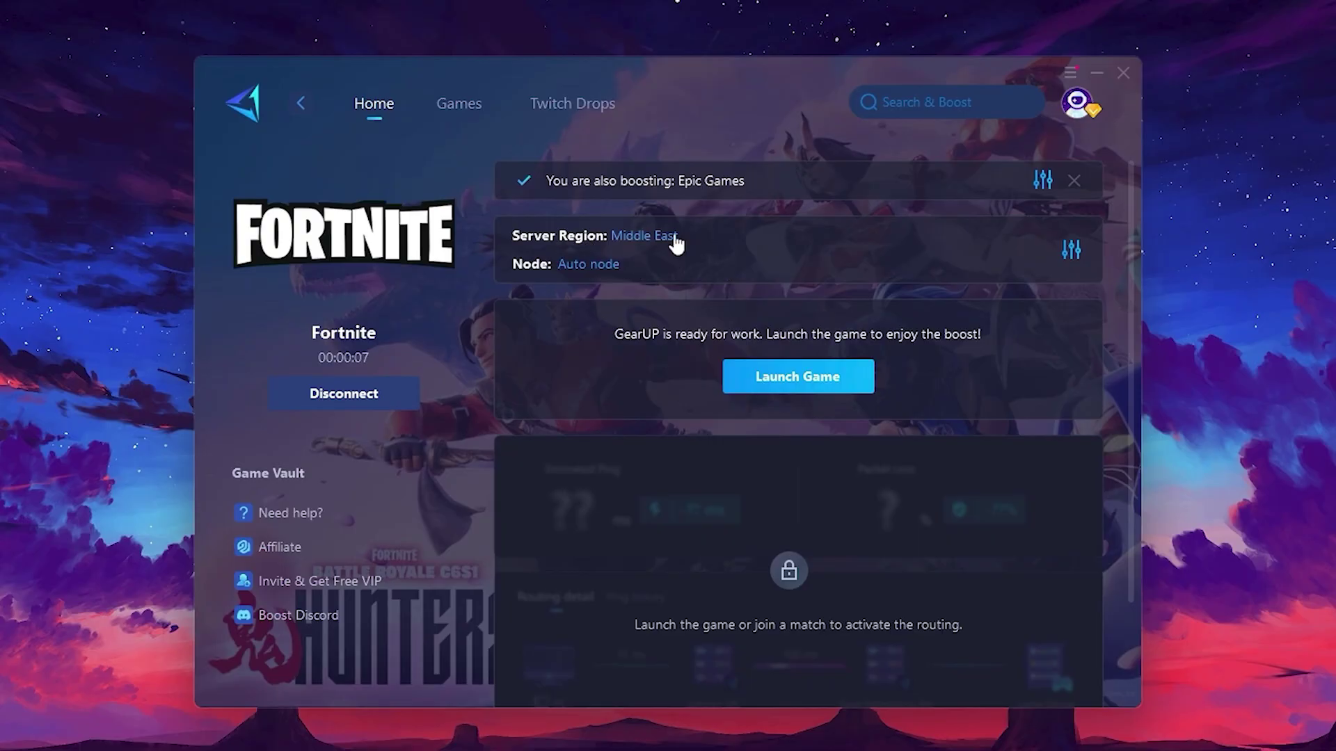
click(654, 235)
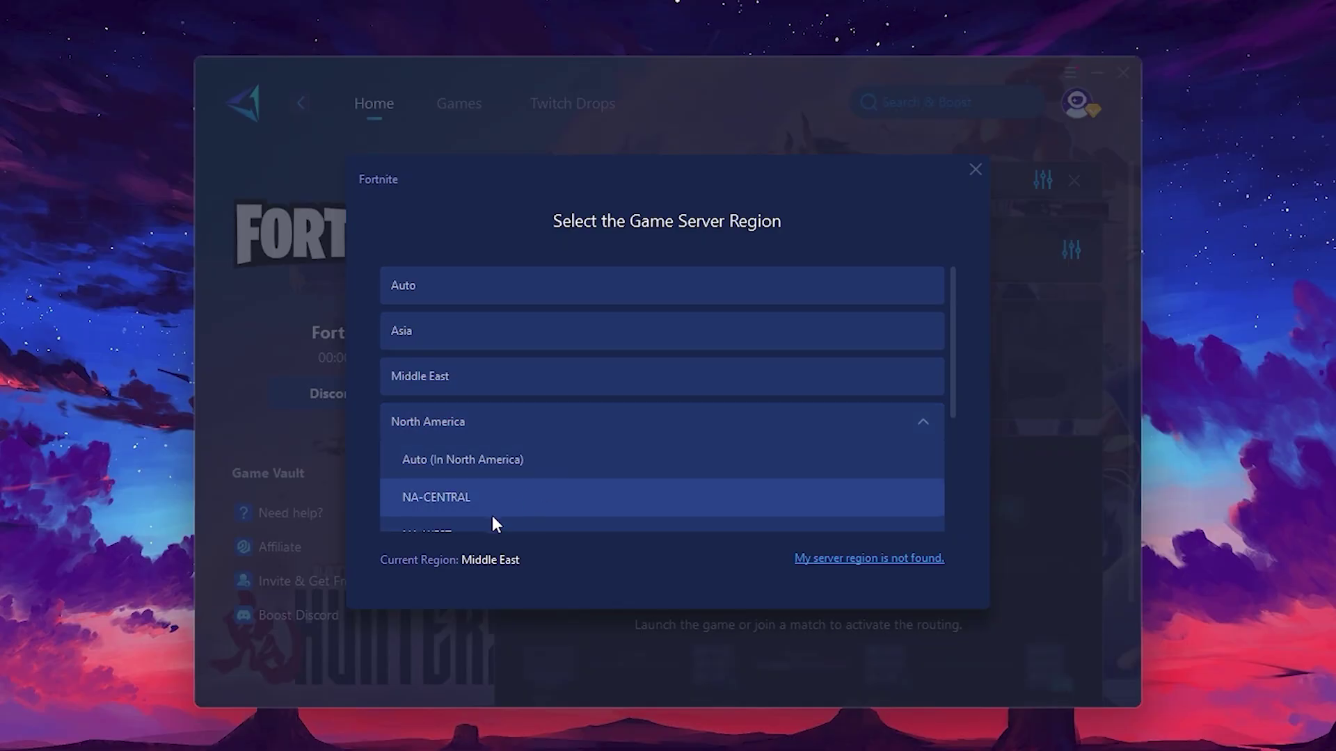
scroll(619, 418, down, 3)
scroll(492, 367, up, 2)
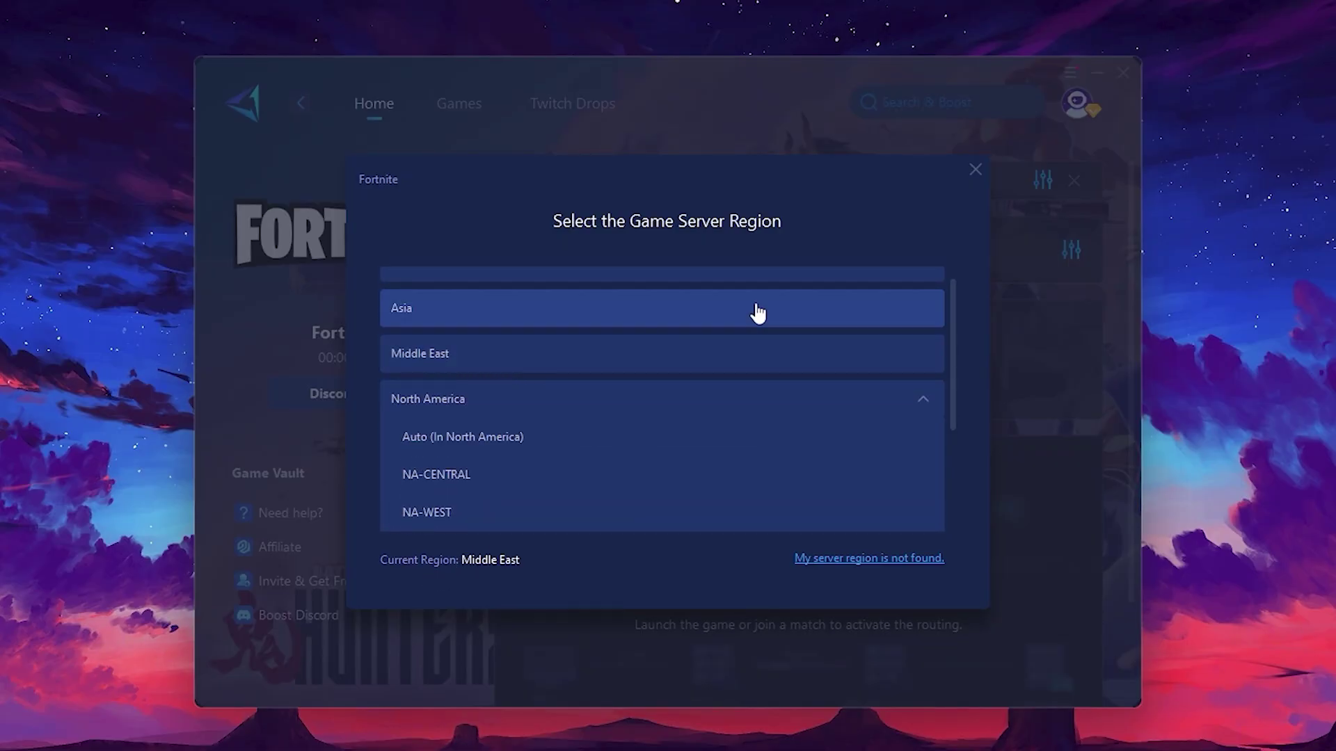
click(976, 170)
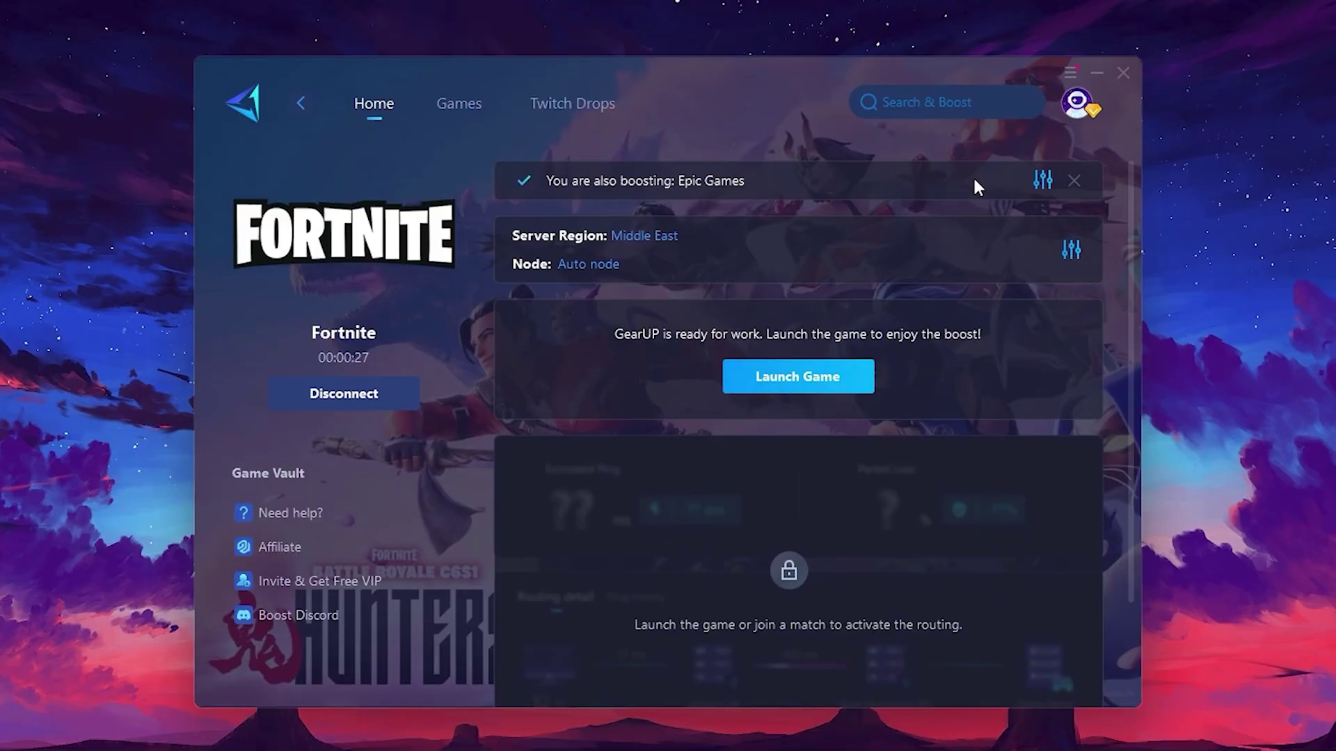
click(580, 266)
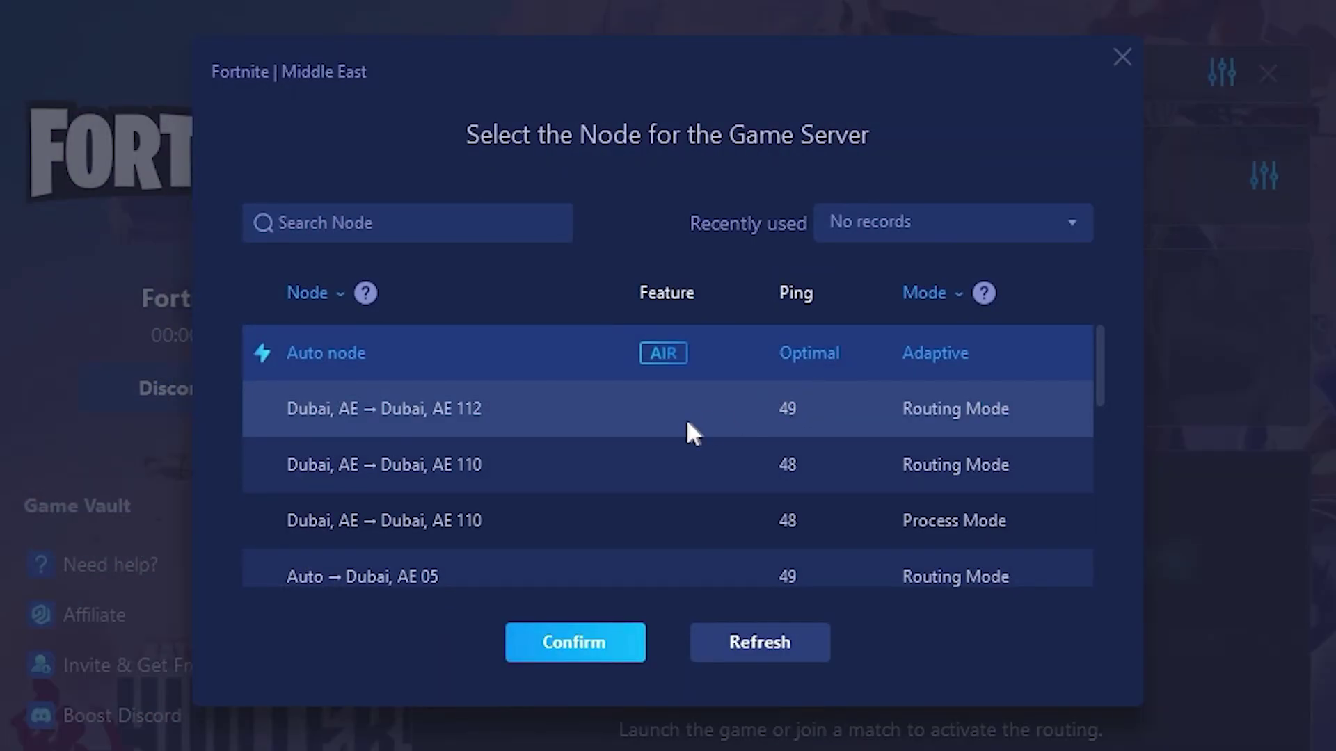
scroll(835, 407, down, 2)
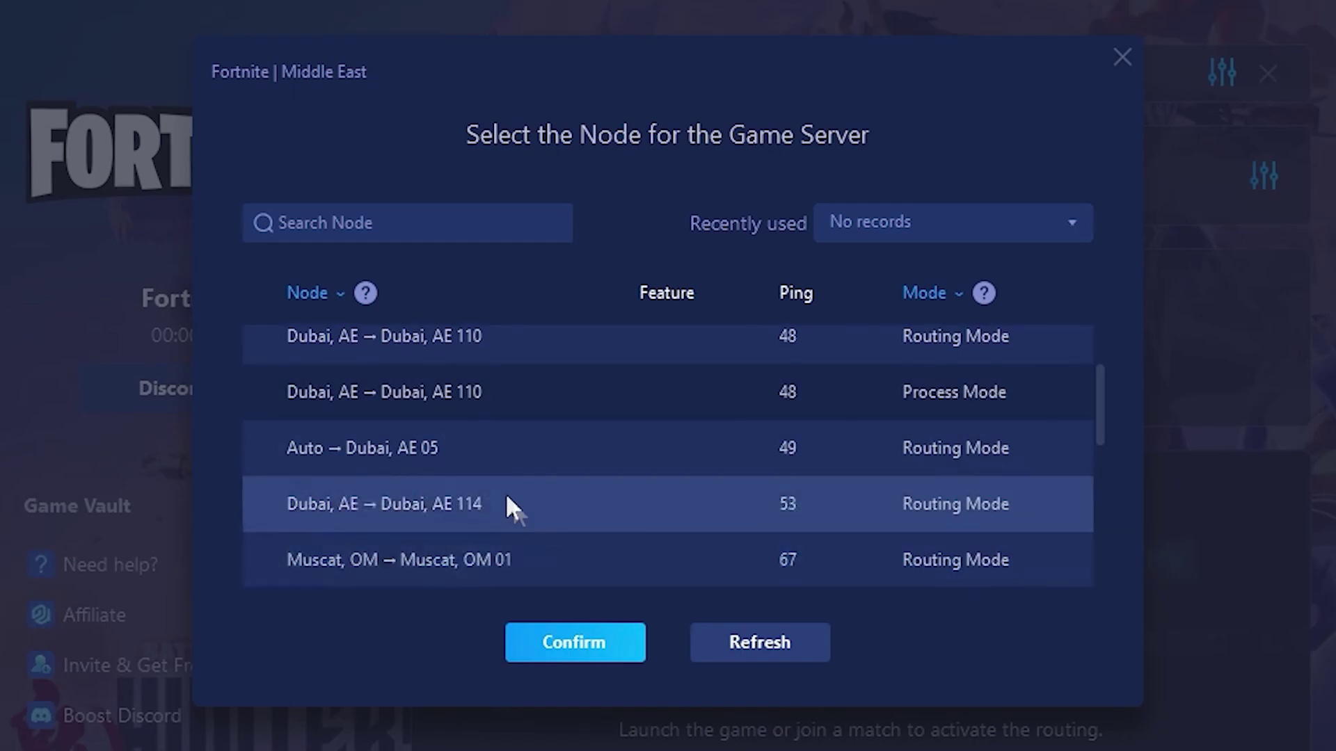
scroll(879, 466, up, 2)
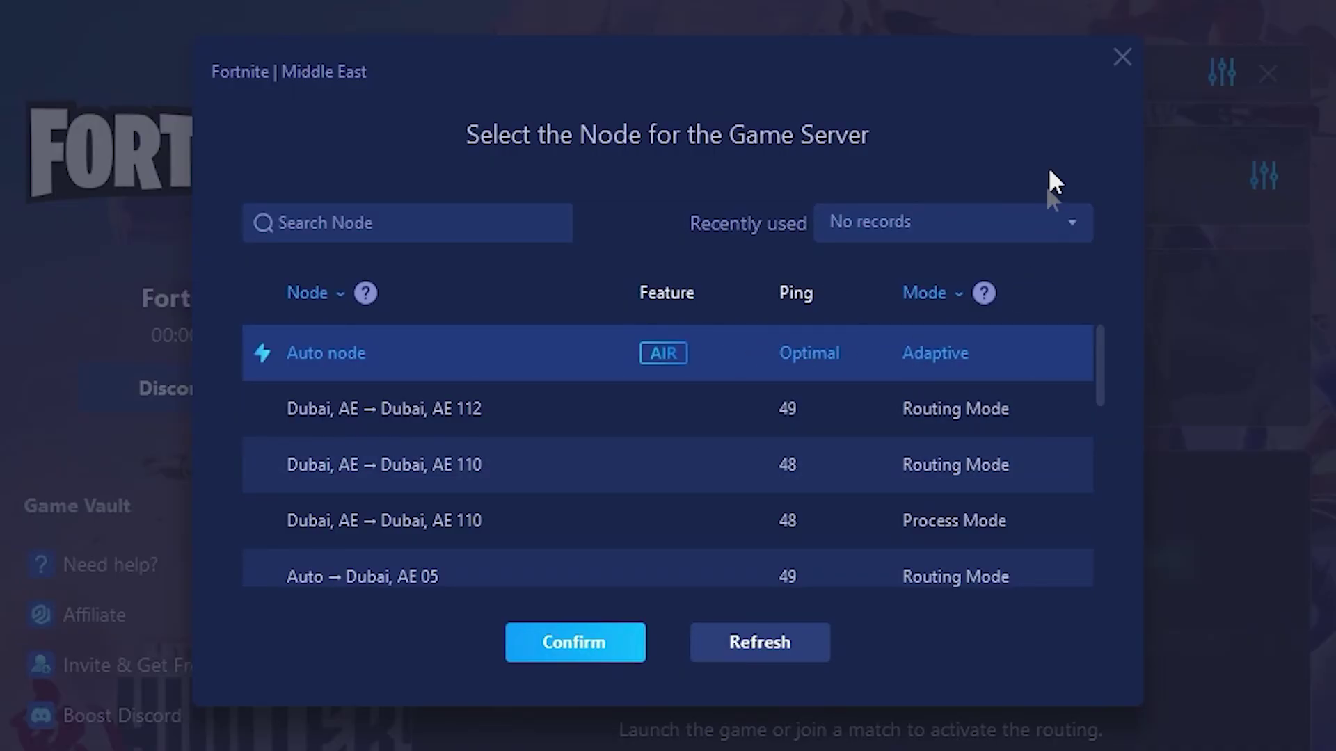
click(1122, 57)
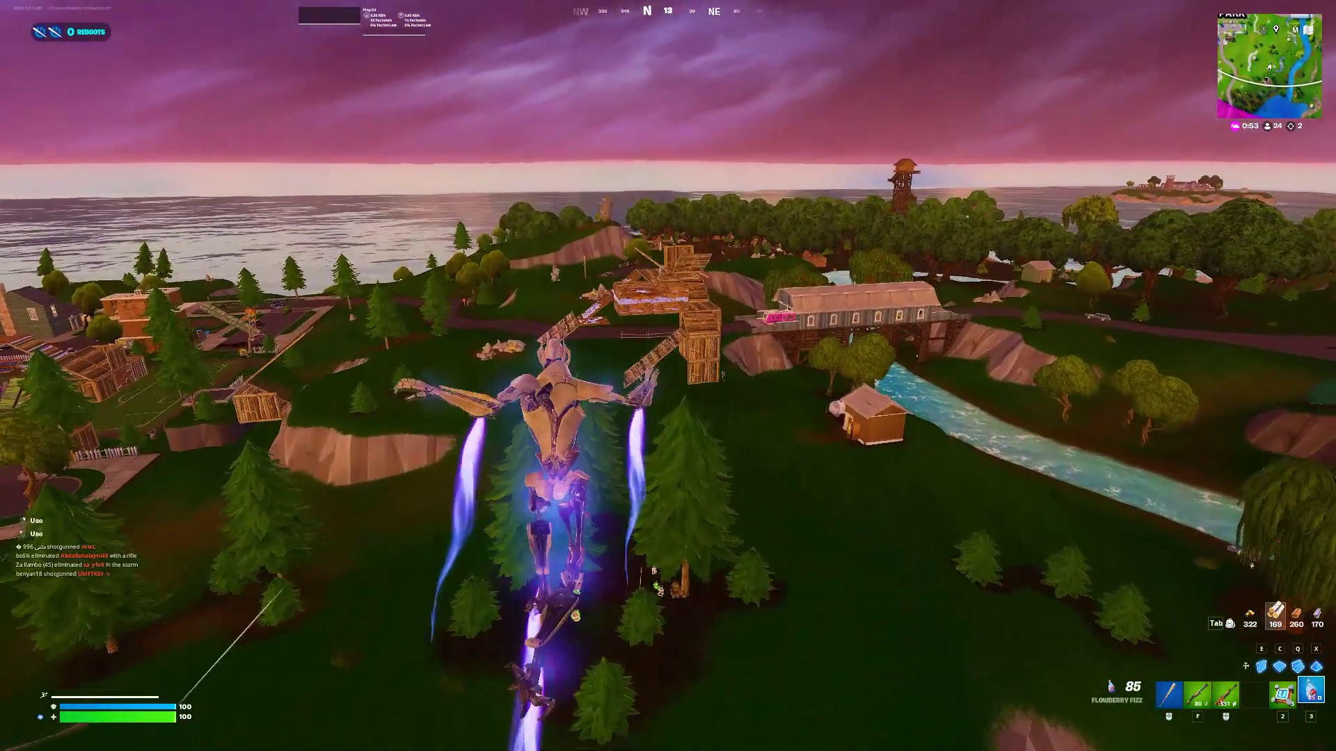
- Shoot the enemy in the build with the O.X.R. Rifle, then swap to the Pump Shotgun
key(3)
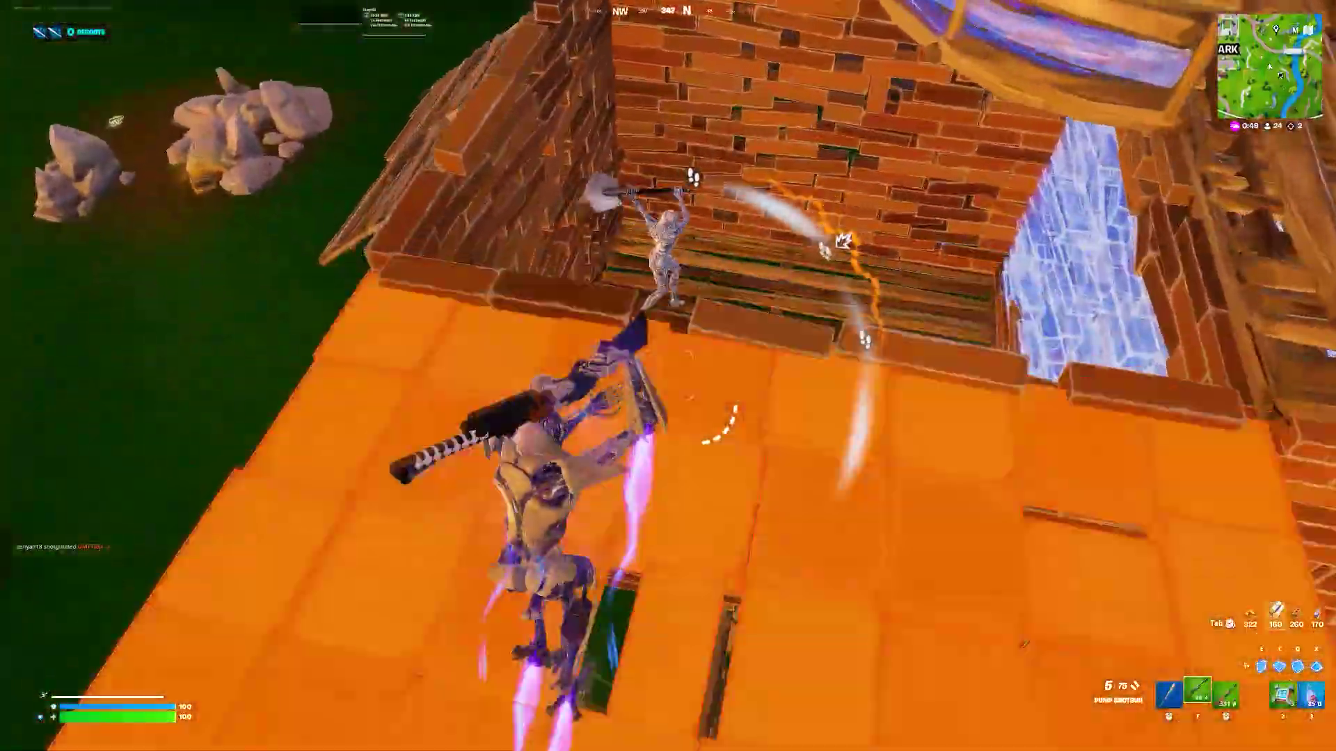
click(668, 375)
key(2)
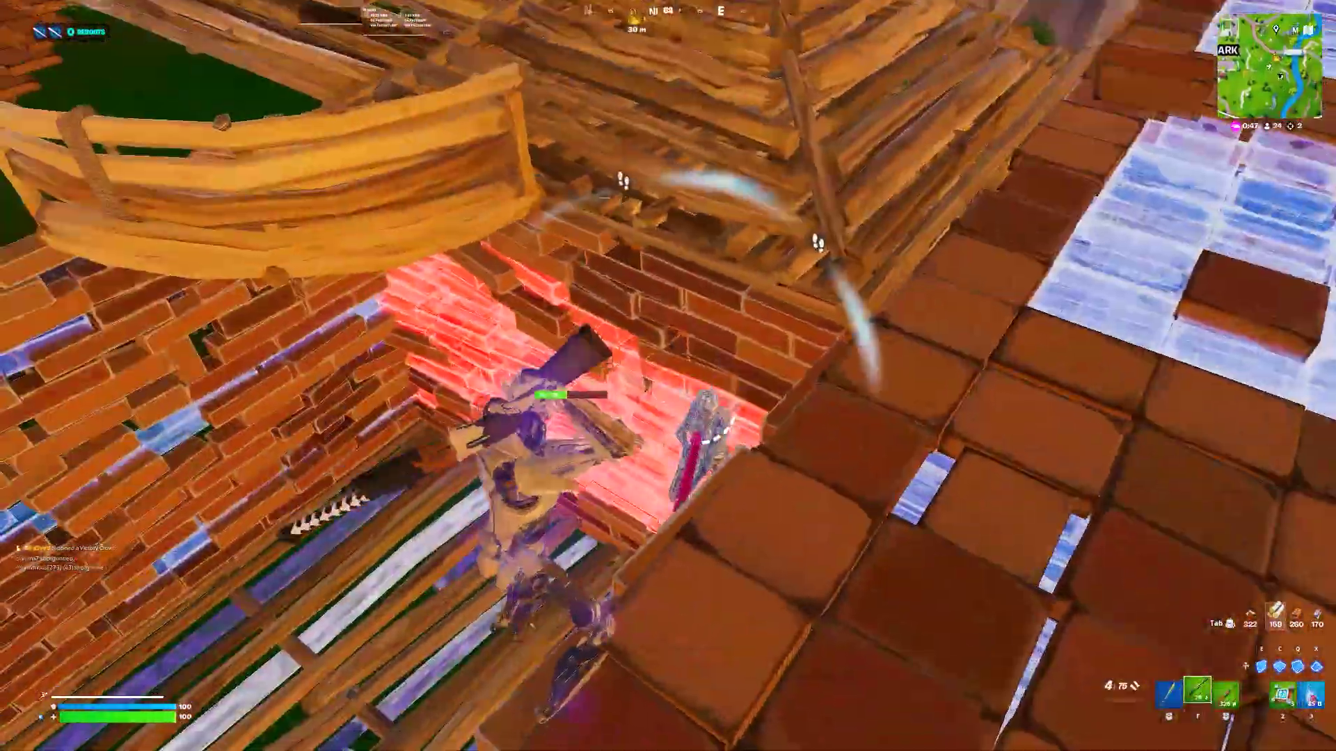